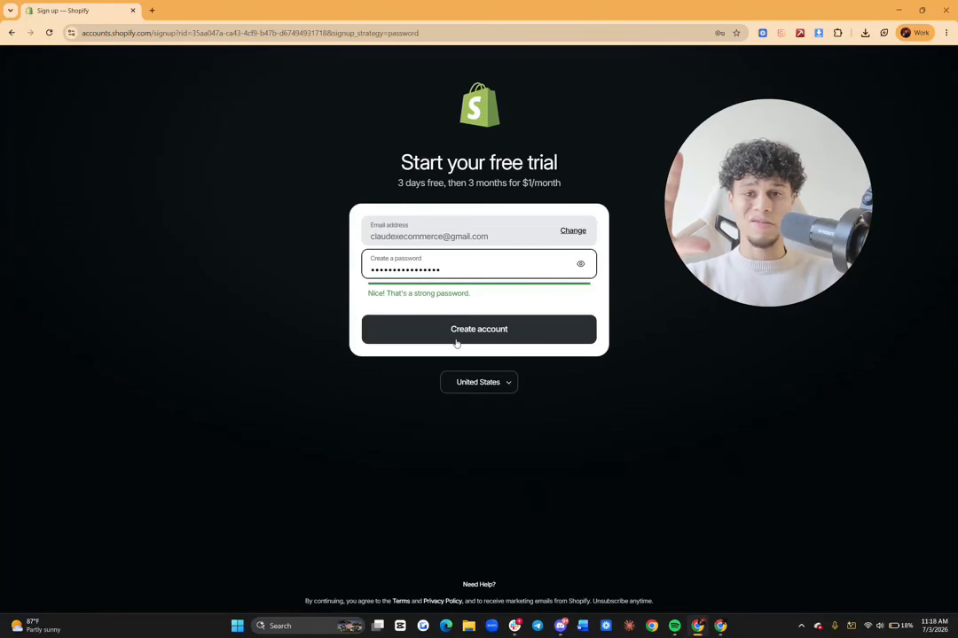
Step: Submit the Shopify free-trial signup to create the account and decline saving the password in the browser
left_click(464, 339)
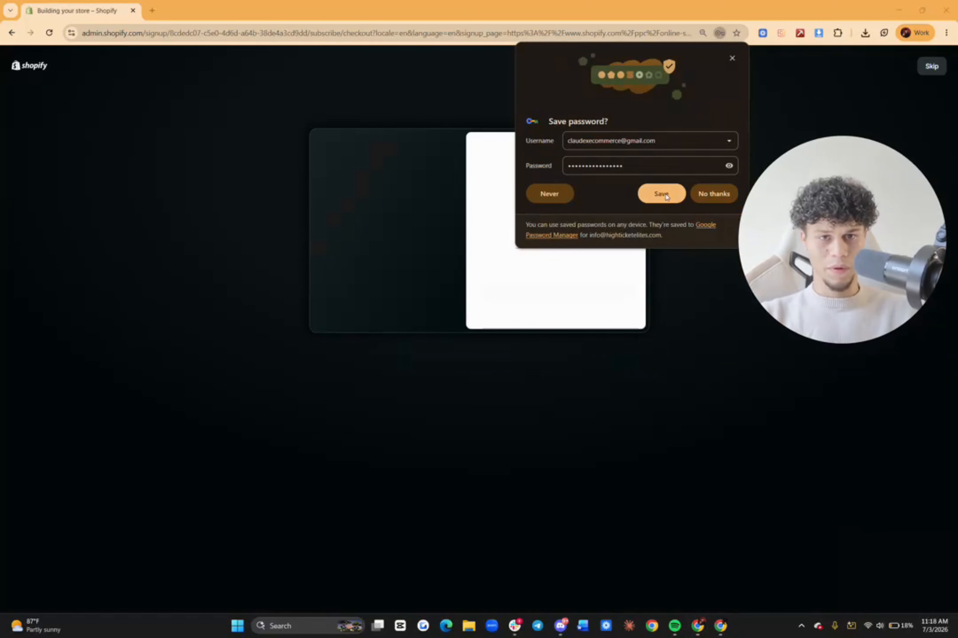
left_click(714, 194)
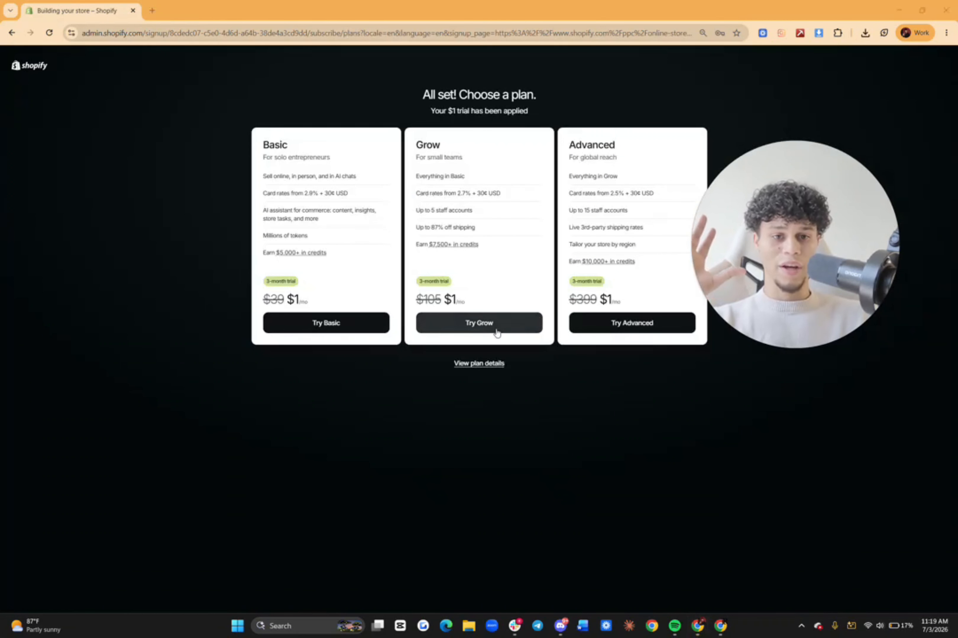
Step: Select the Basic plan trial without the POS Pro add-on and continue the setup with Sell online
left_click(310, 322)
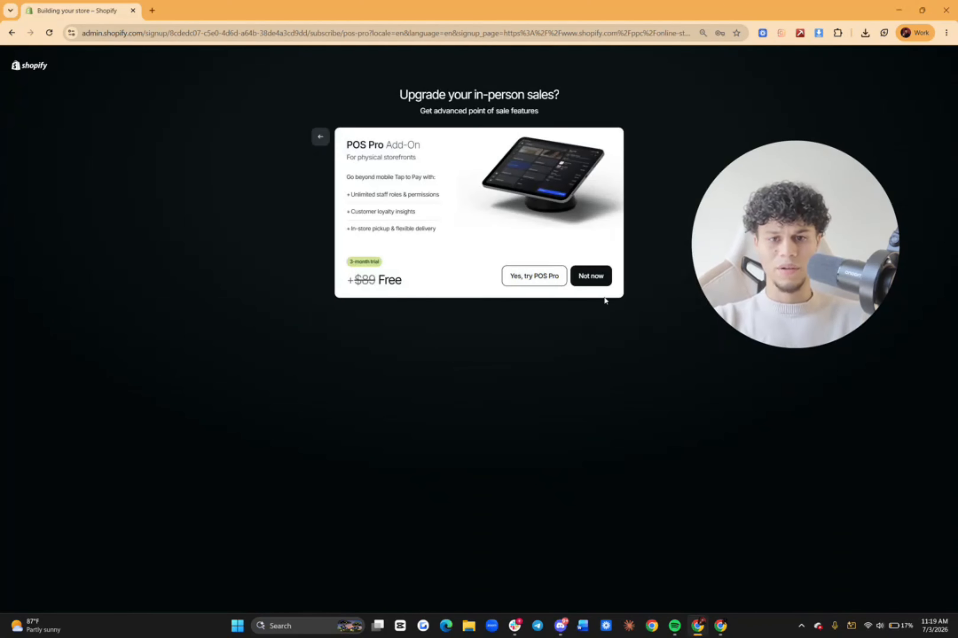
left_click(600, 288)
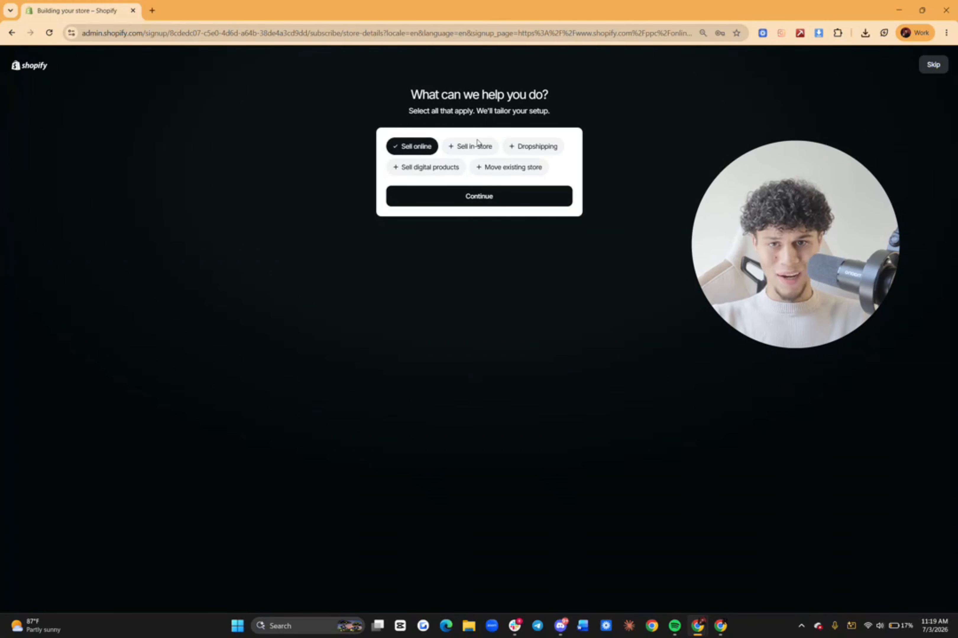
left_click(488, 201)
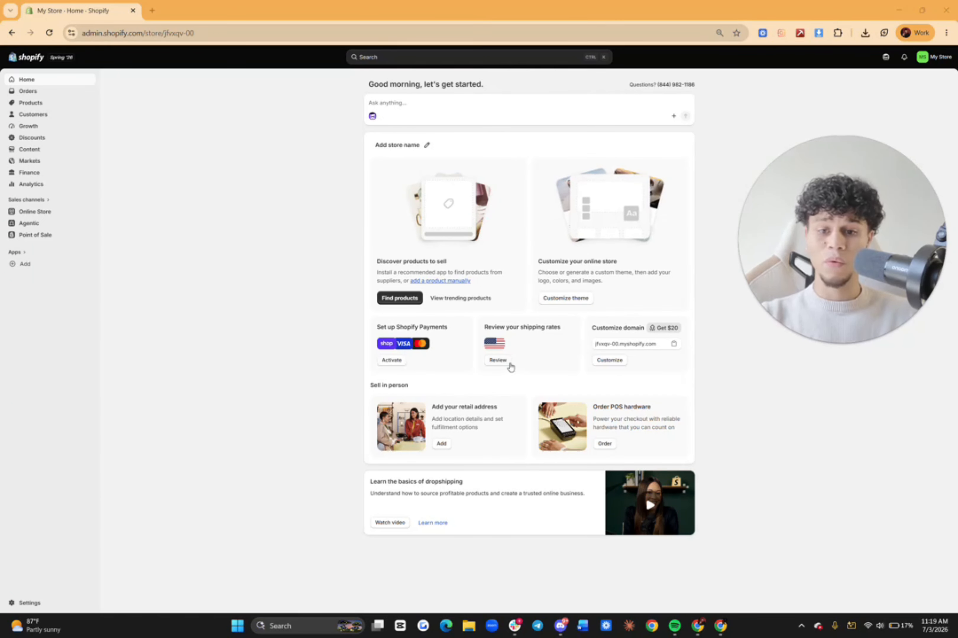
Step: Name the store HighTicketElites and close the setup guide
mouse_move(871, 257)
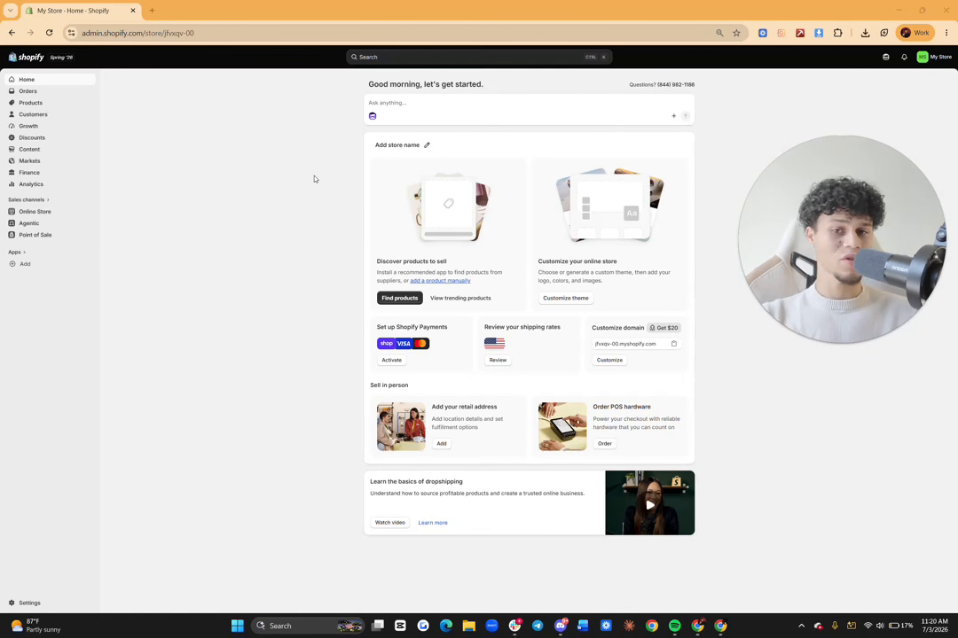
left_click(417, 149)
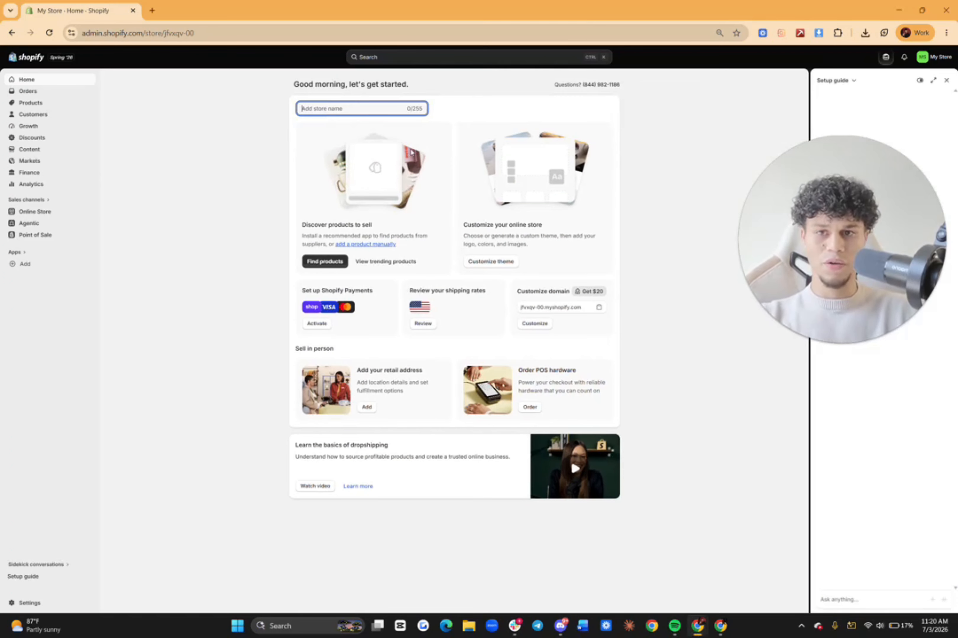
type("htecom")
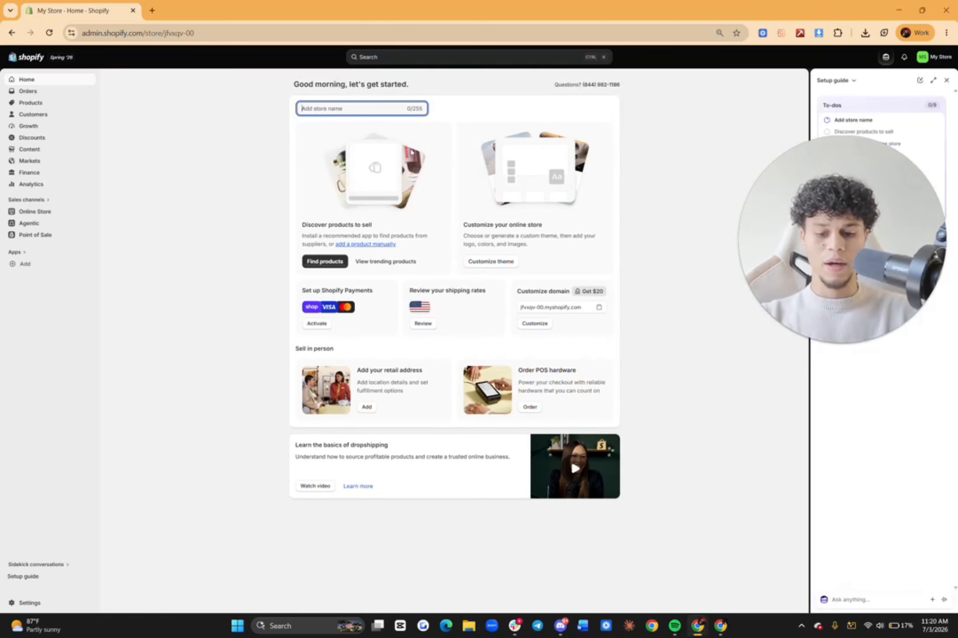
type("HighTicketElites")
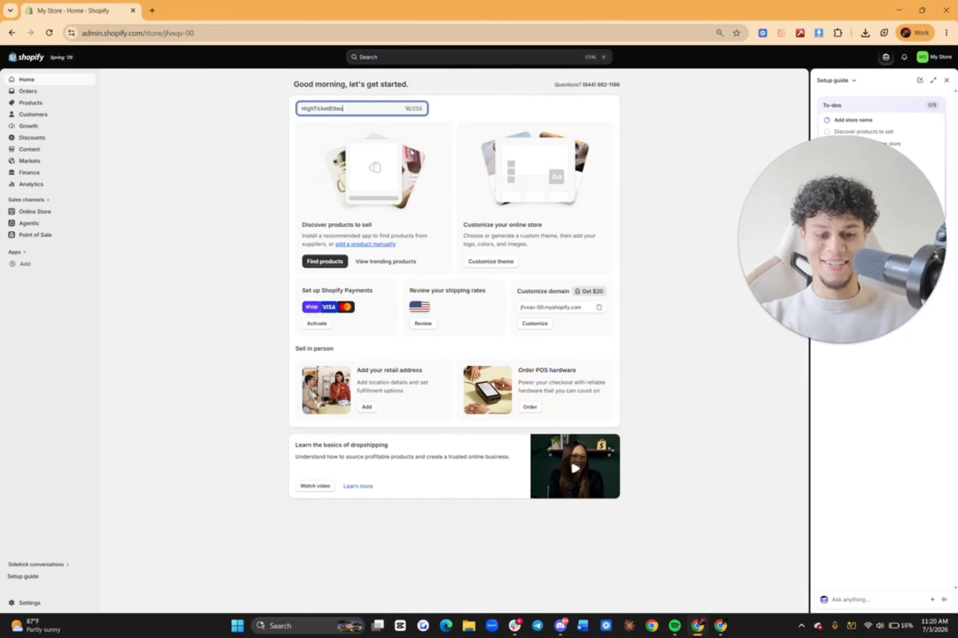
key("Return")
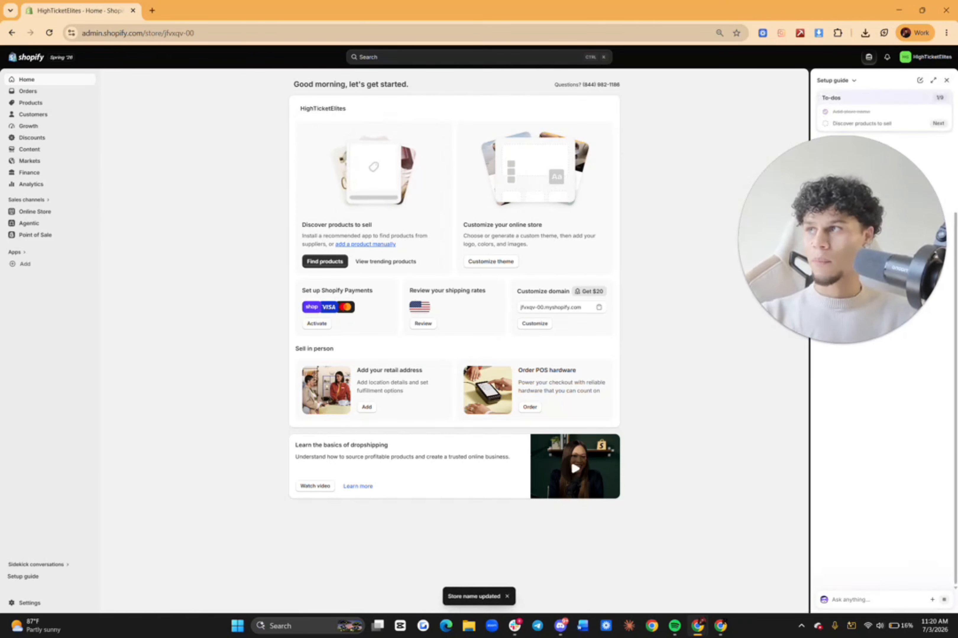
left_click(946, 80)
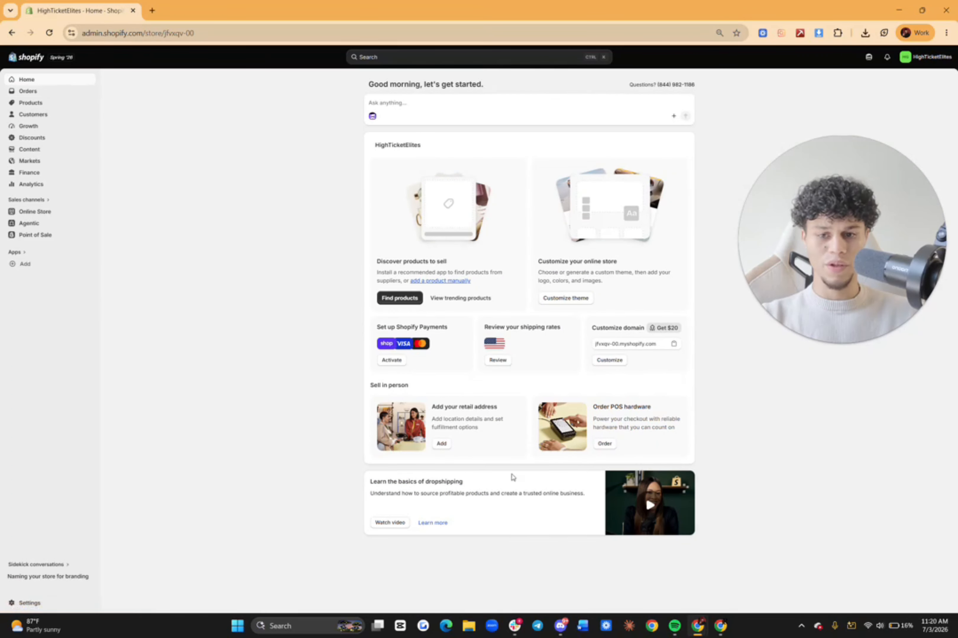
Step: Review the Orders section with its Drafts, Shipping labels and Abandoned checkouts pages
left_click(61, 91)
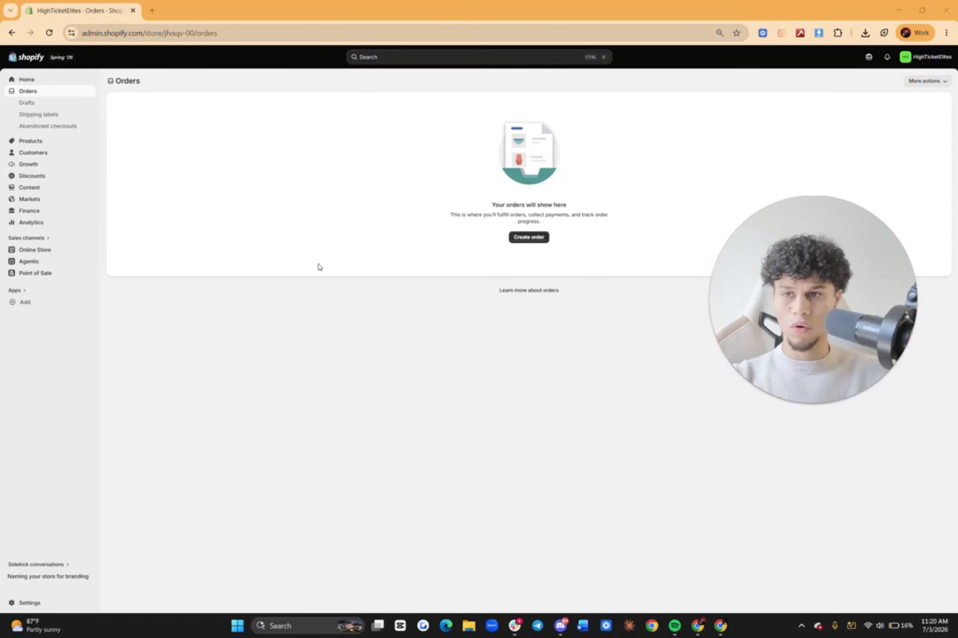
left_click(74, 102)
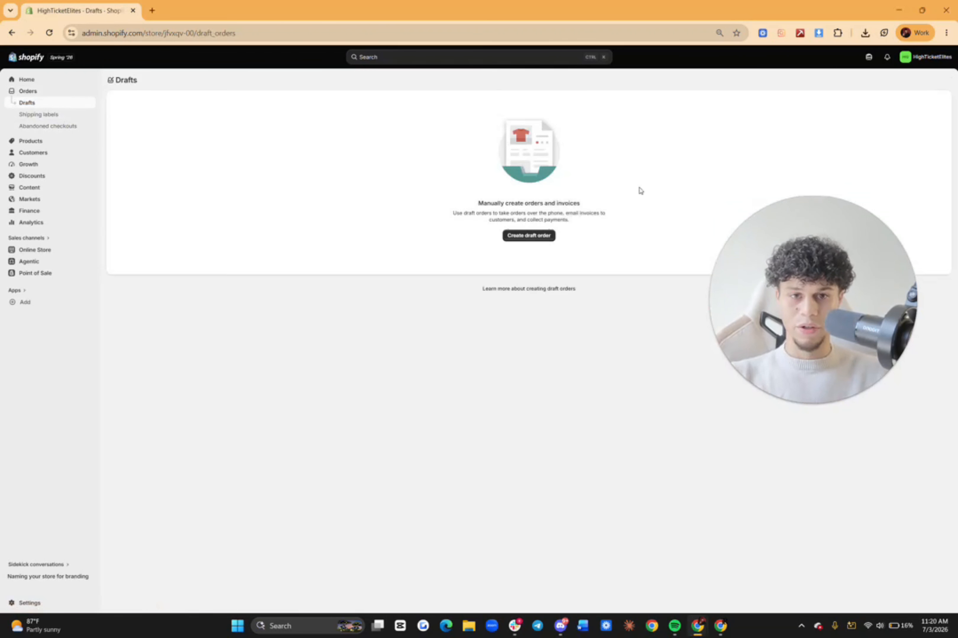
left_click_drag(837, 285, 323, 238)
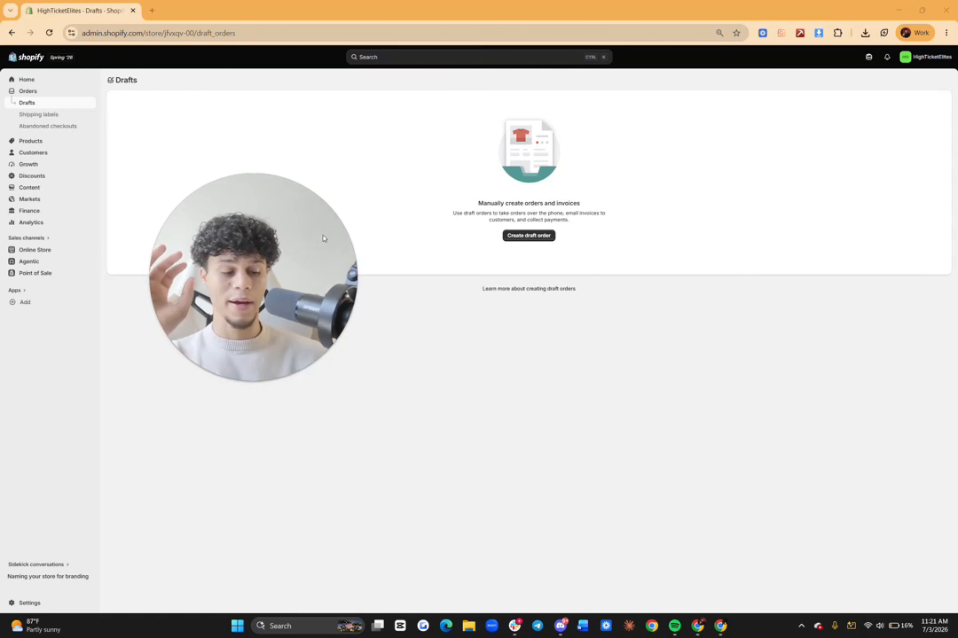
left_click(64, 117)
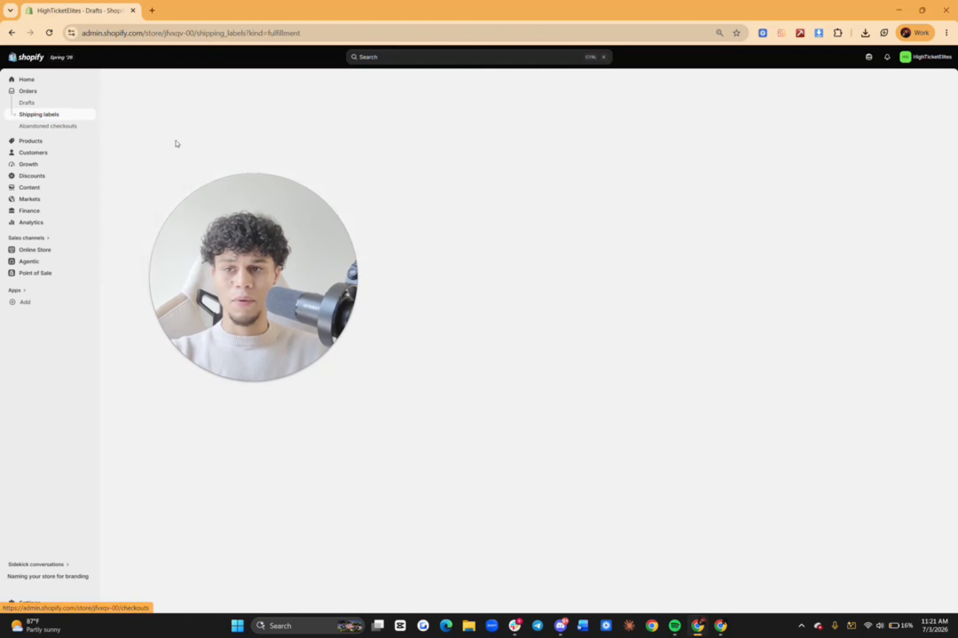
left_click(64, 127)
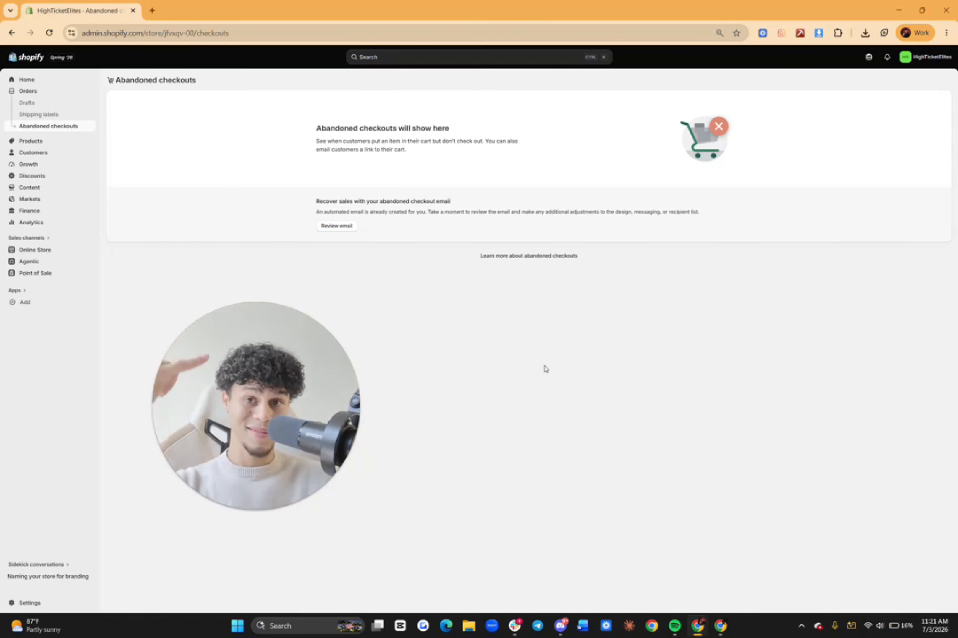
Step: Go to Products and start adding a new product
left_click(32, 141)
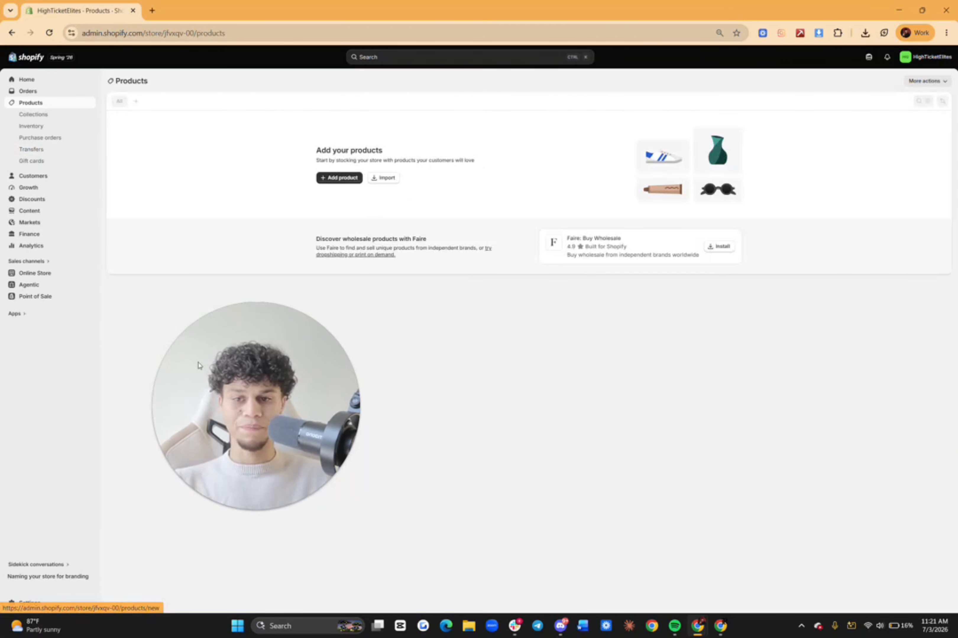
left_click_drag(341, 392, 877, 247)
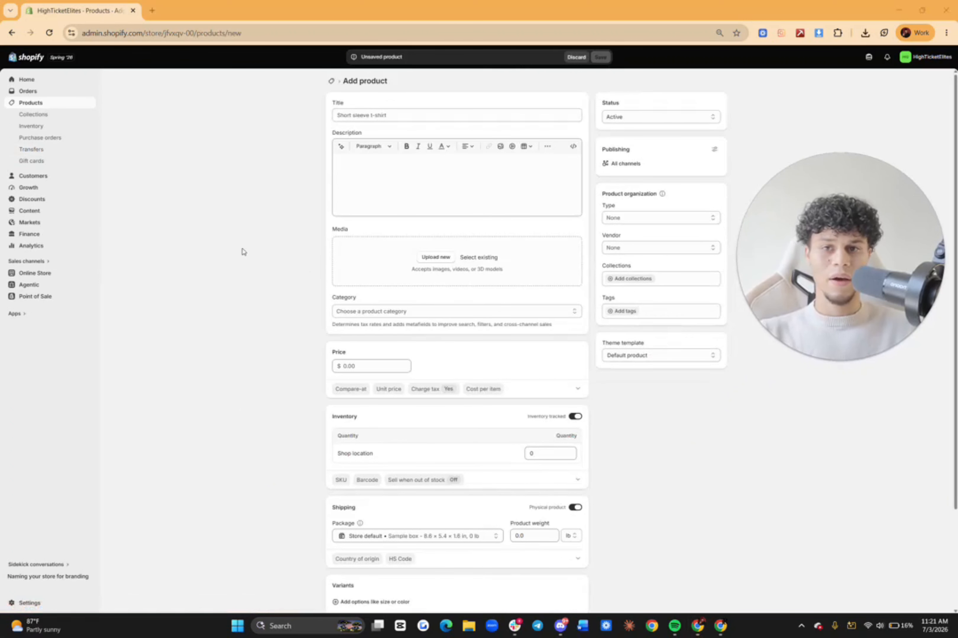
Step: Examine the new product's title, description, type, vendor and collections fields and the available product categories
left_click(396, 117)
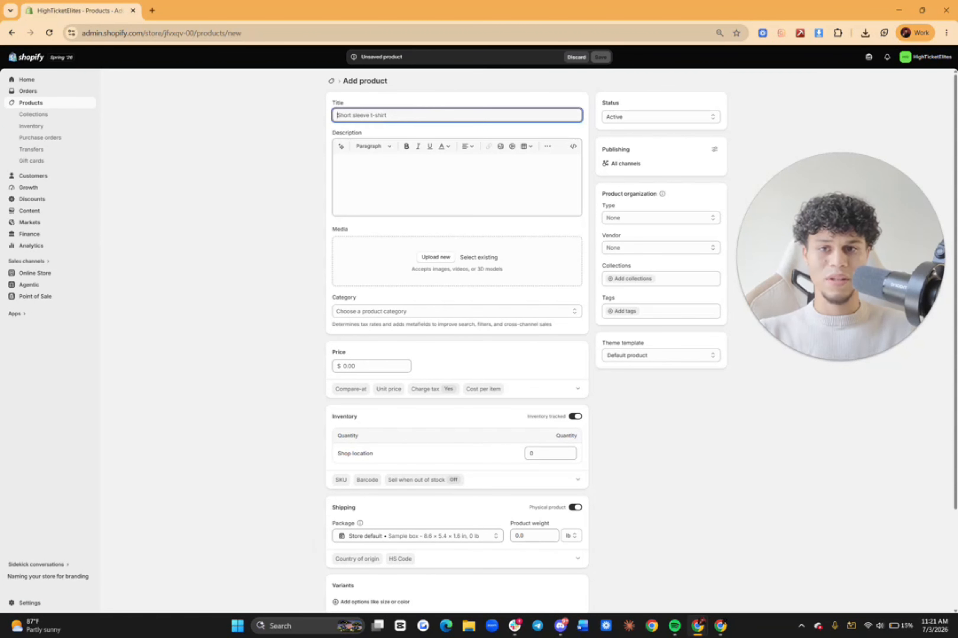
left_click(416, 181)
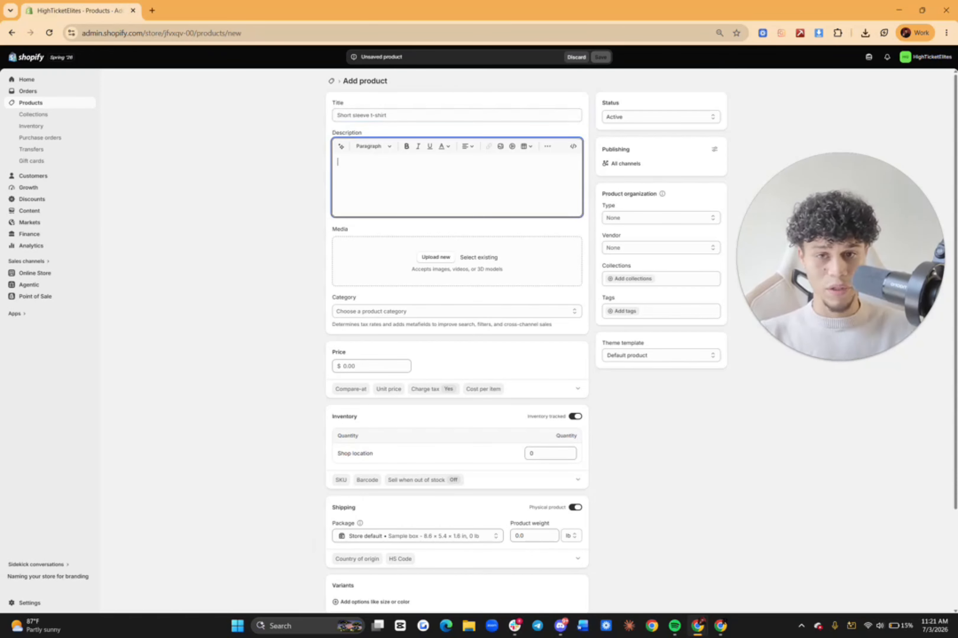
left_click(668, 218)
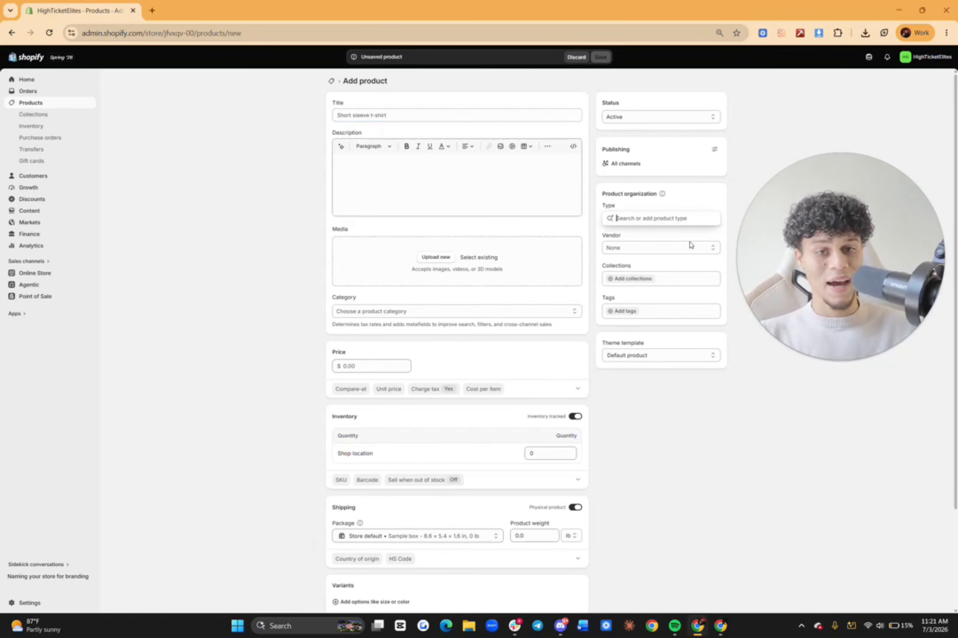
left_click(688, 249)
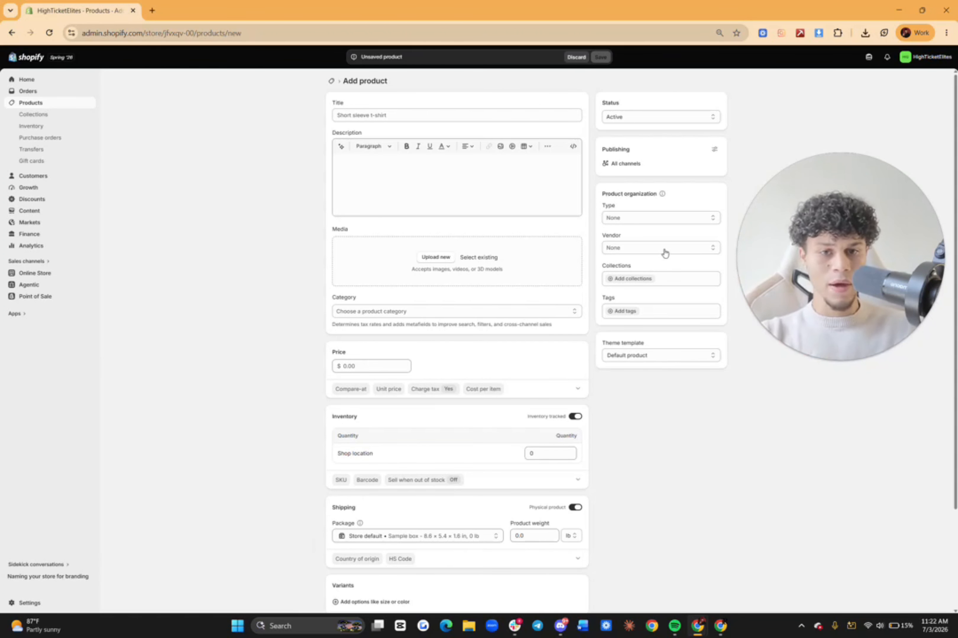
left_click(653, 248)
left_click(755, 127)
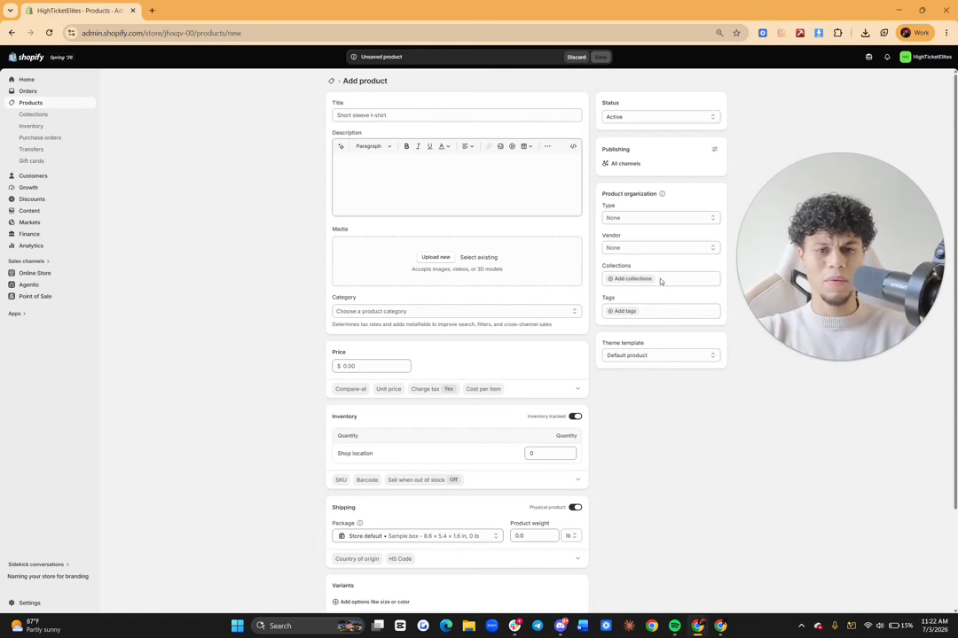
scroll(593, 211, "down", 3)
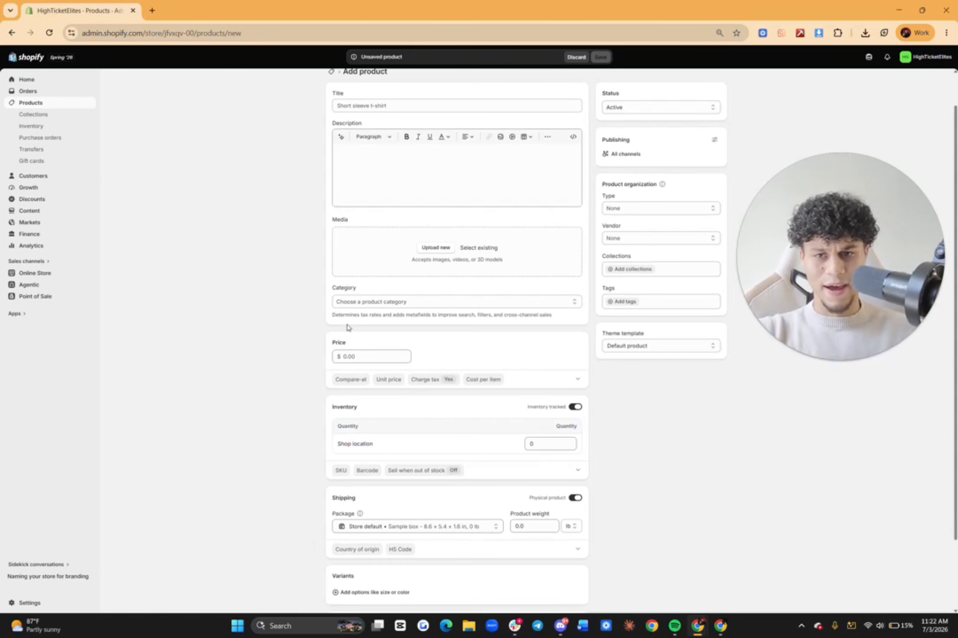
left_click(372, 206)
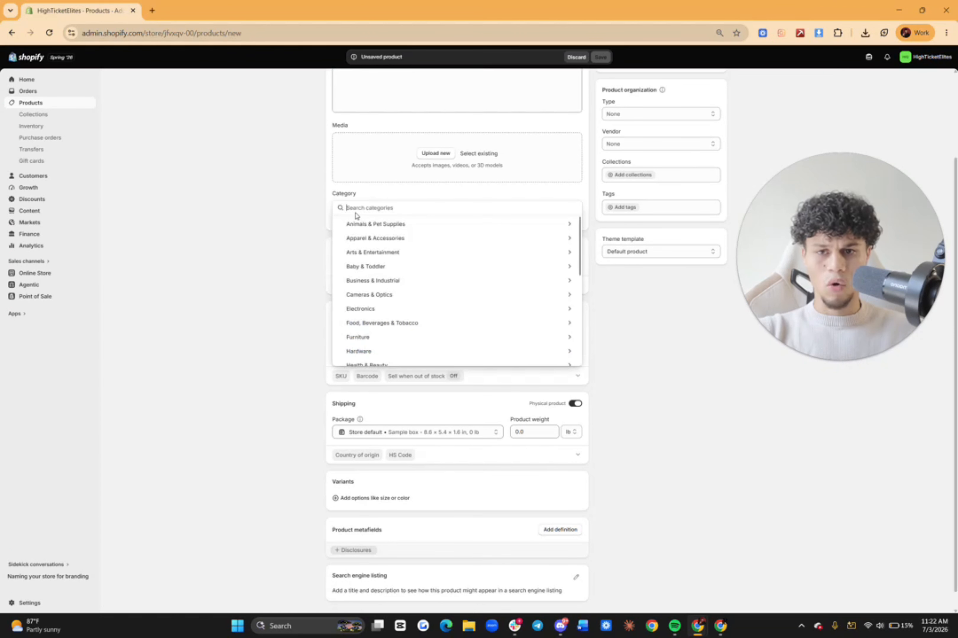
left_click(155, 245)
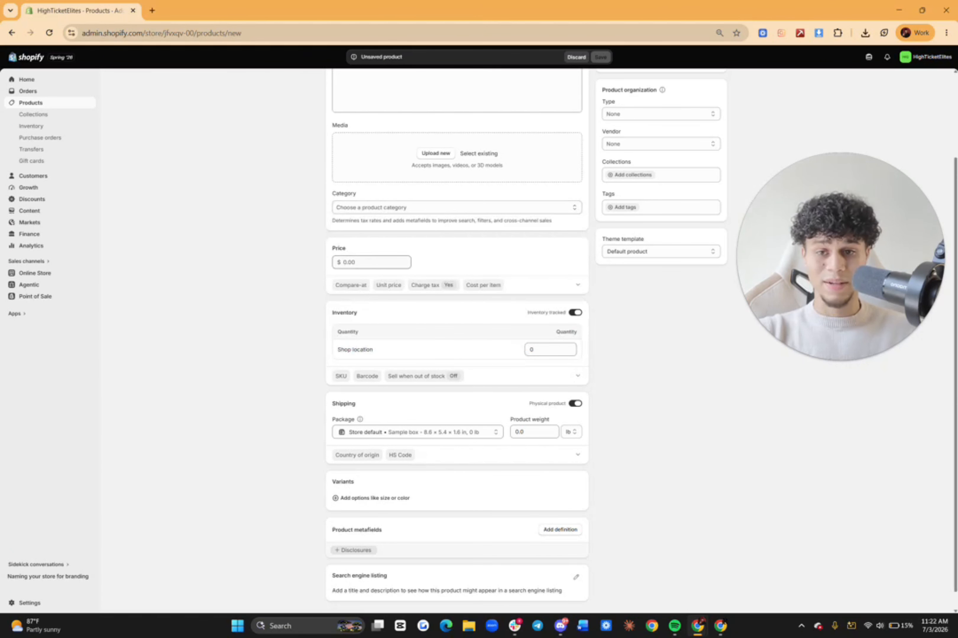
Step: Expand the additional pricing details and set the product's price to $3,000 and its cost to $2,000
left_click(577, 285)
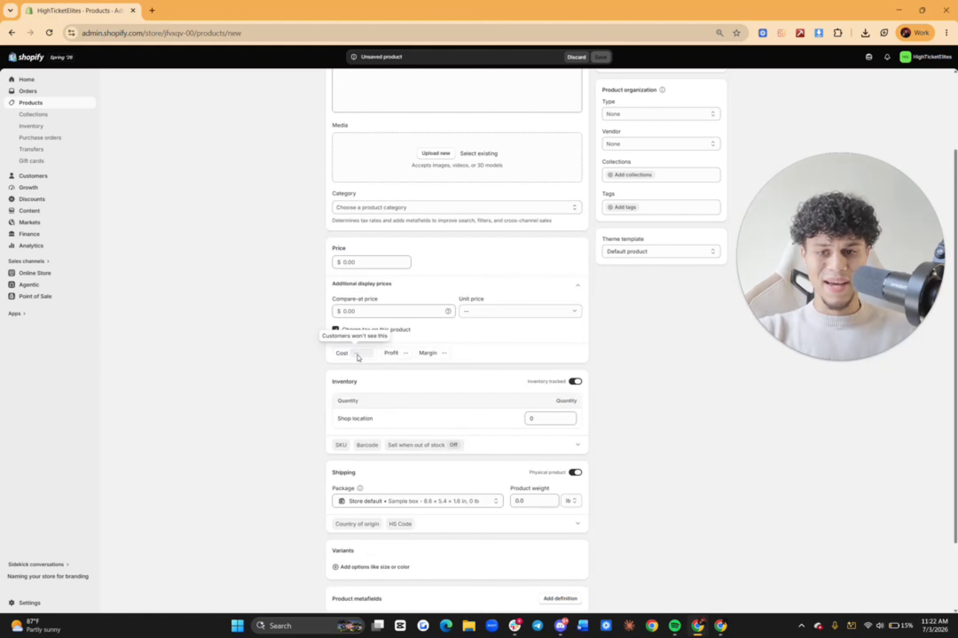
left_click(392, 263)
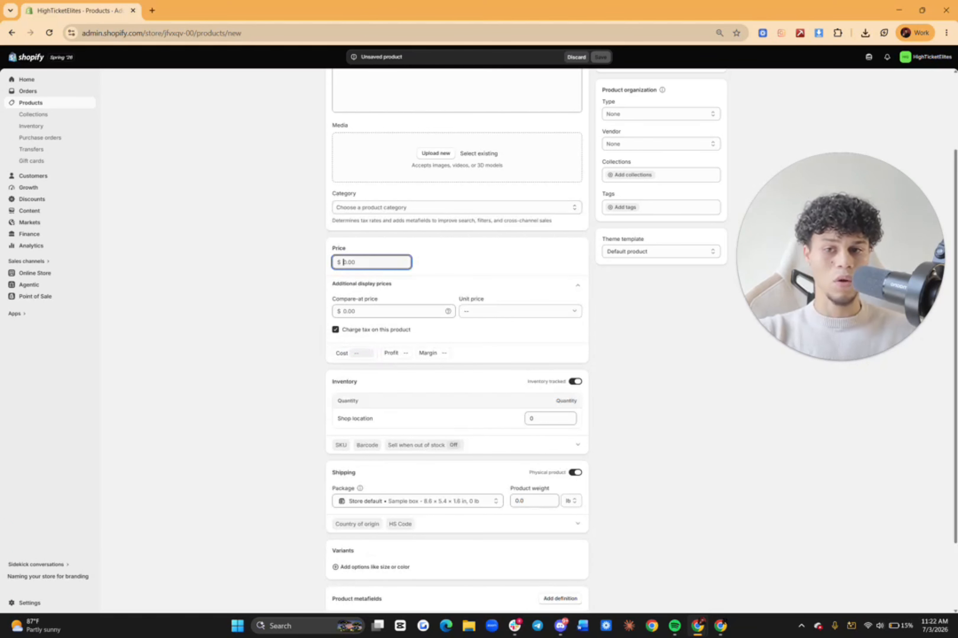
type("3000")
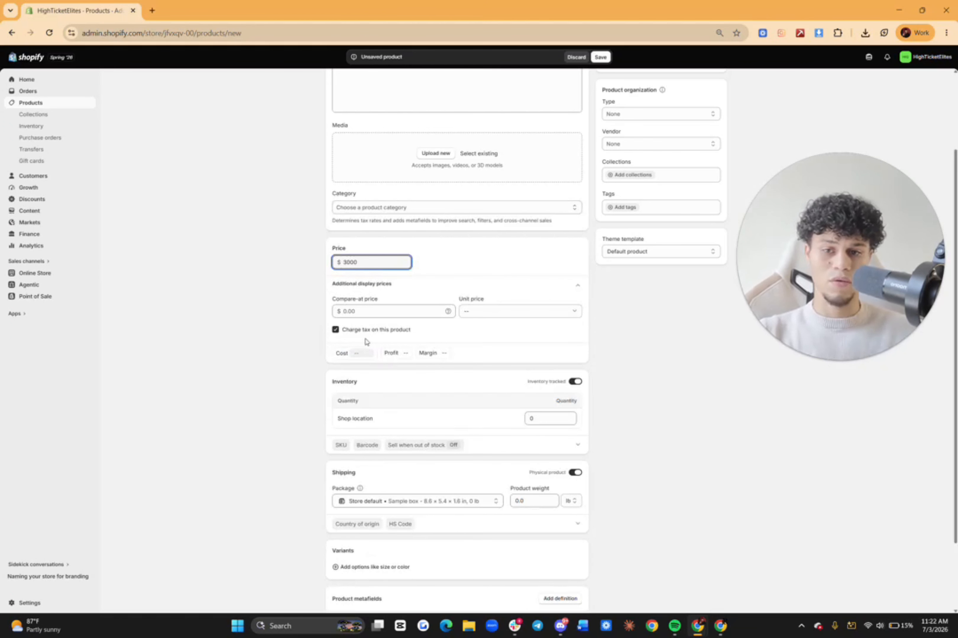
left_click(362, 352)
type("2000")
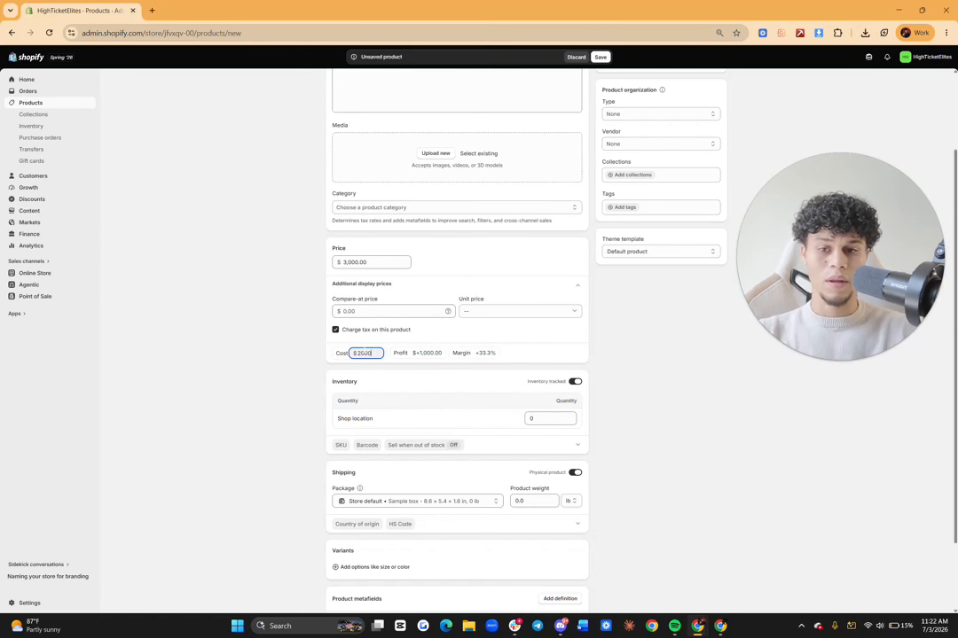
left_click(513, 356)
left_click_drag(513, 354, 290, 246)
left_click(290, 247)
left_click_drag(795, 259, 782, 338)
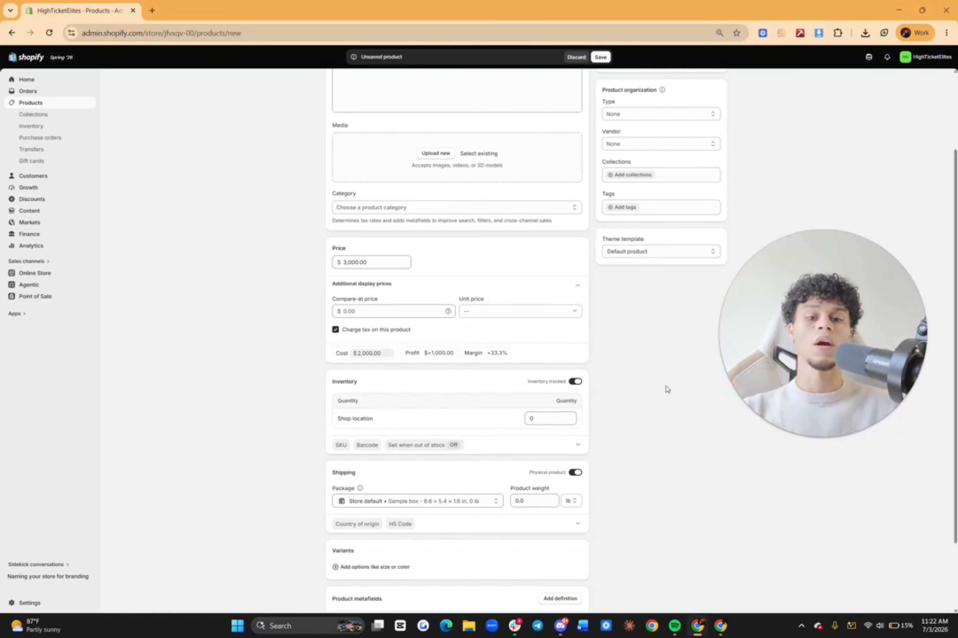
left_click_drag(771, 343, 765, 349)
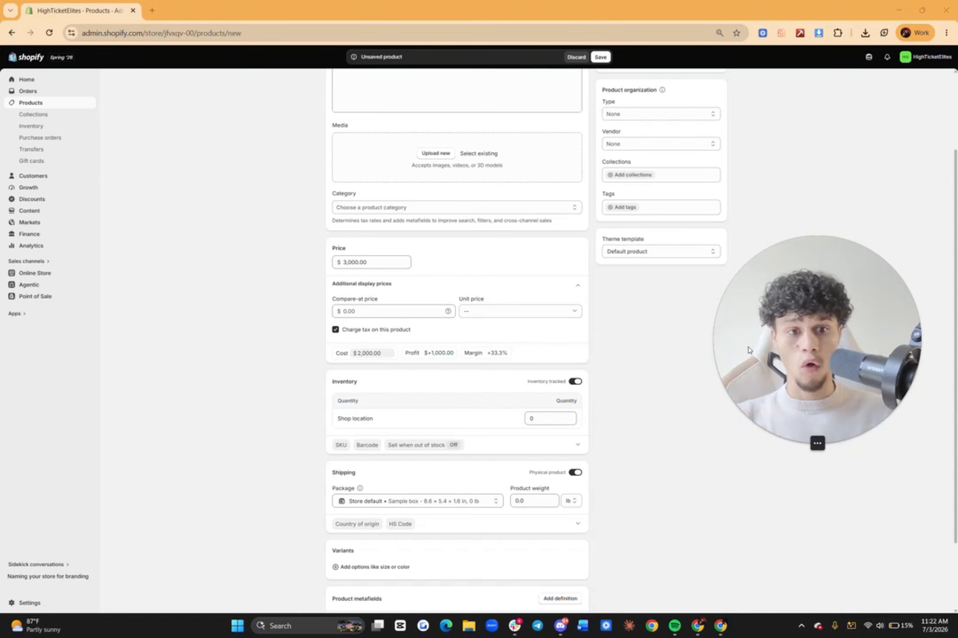
Step: Turn off inventory tracking for the product and open its SKU field for editing
scroll(618, 370, "down", 2)
left_click(668, 263)
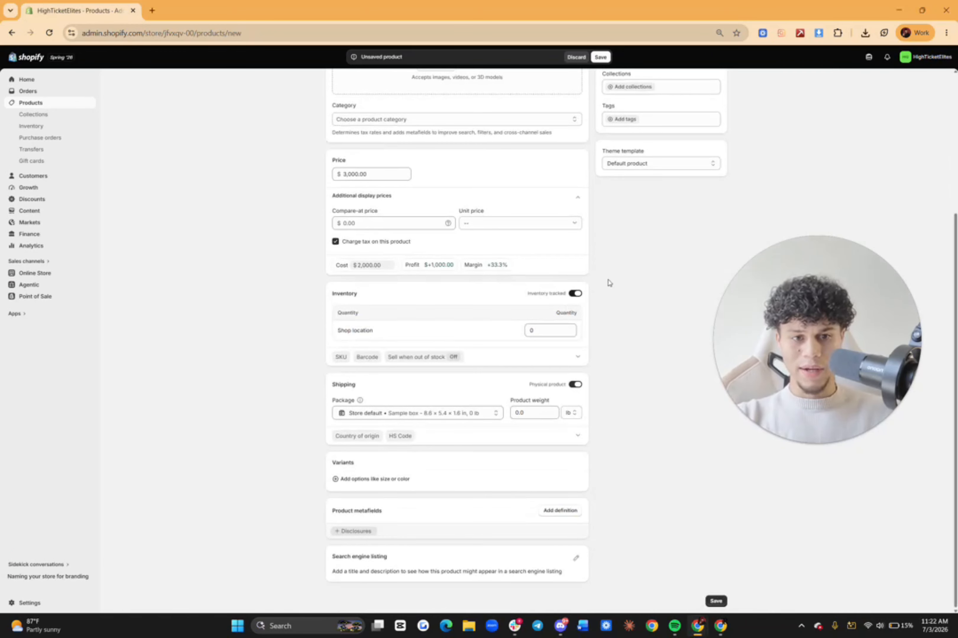
left_click(576, 293)
left_click_drag(813, 340, 793, 342)
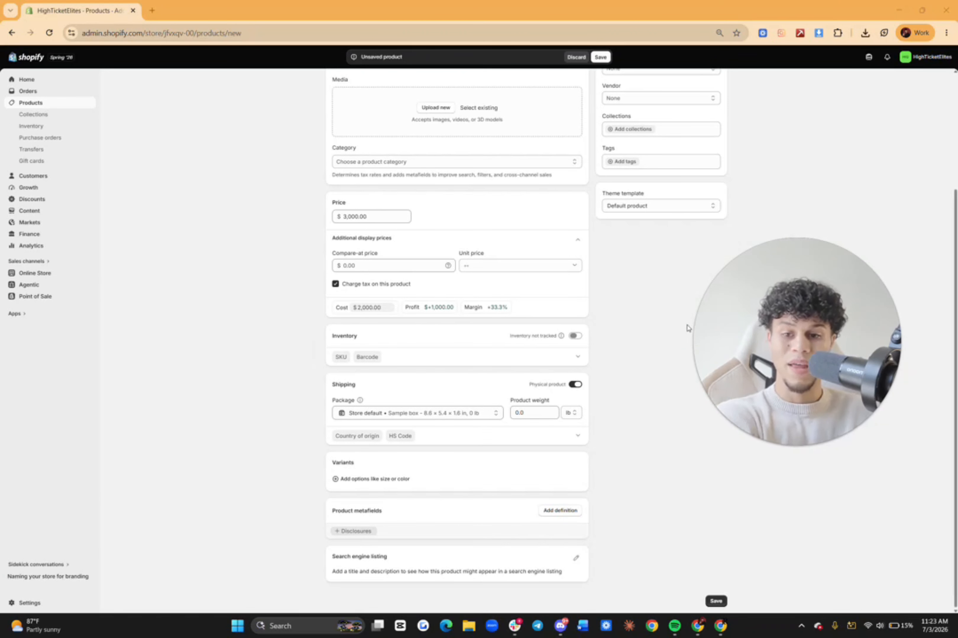
left_click(342, 358)
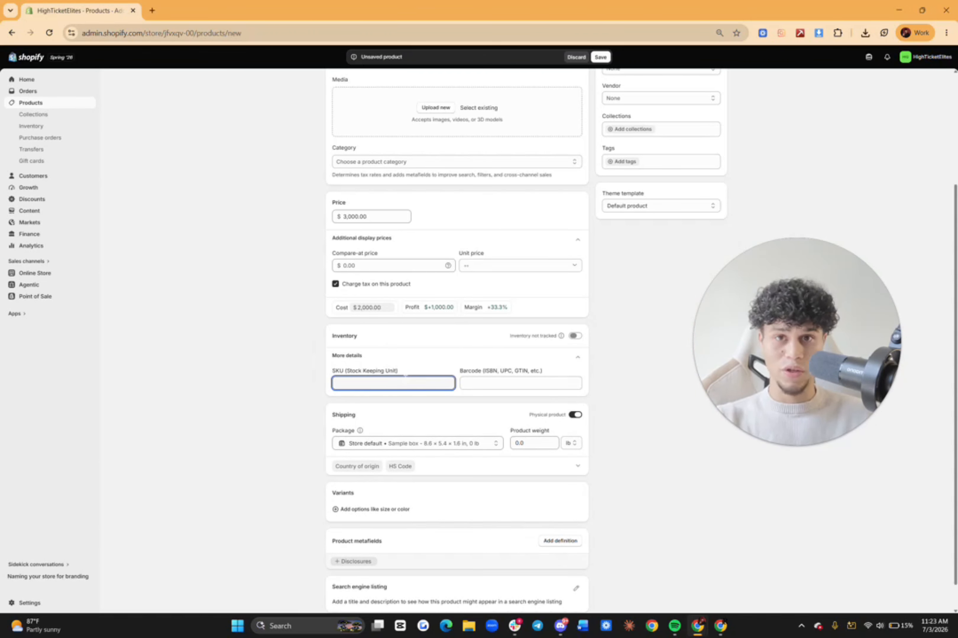
Step: Examine the new product's SKU and barcode fields and its shipping settings
left_click(495, 378)
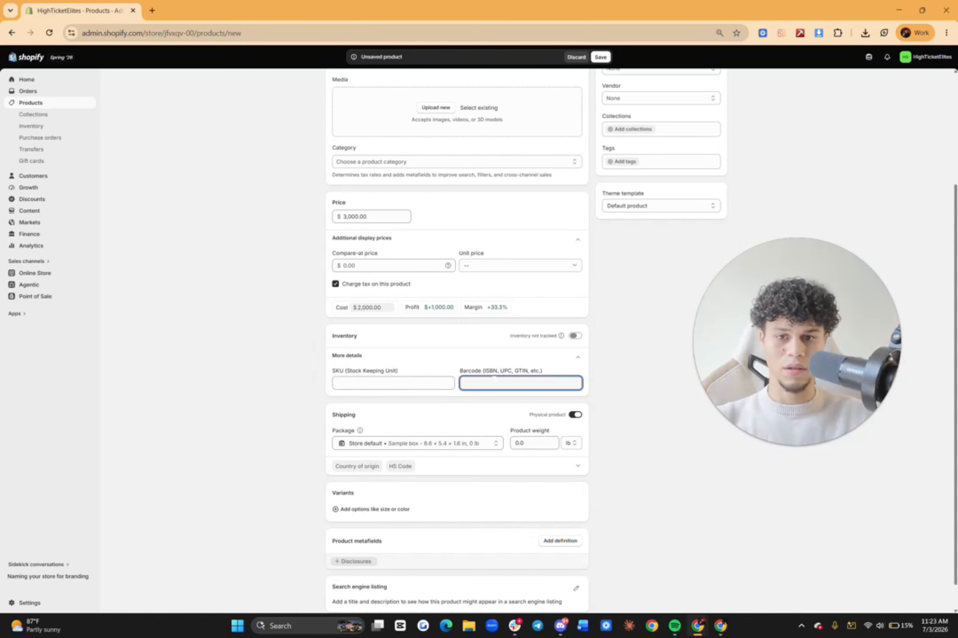
left_click(349, 373)
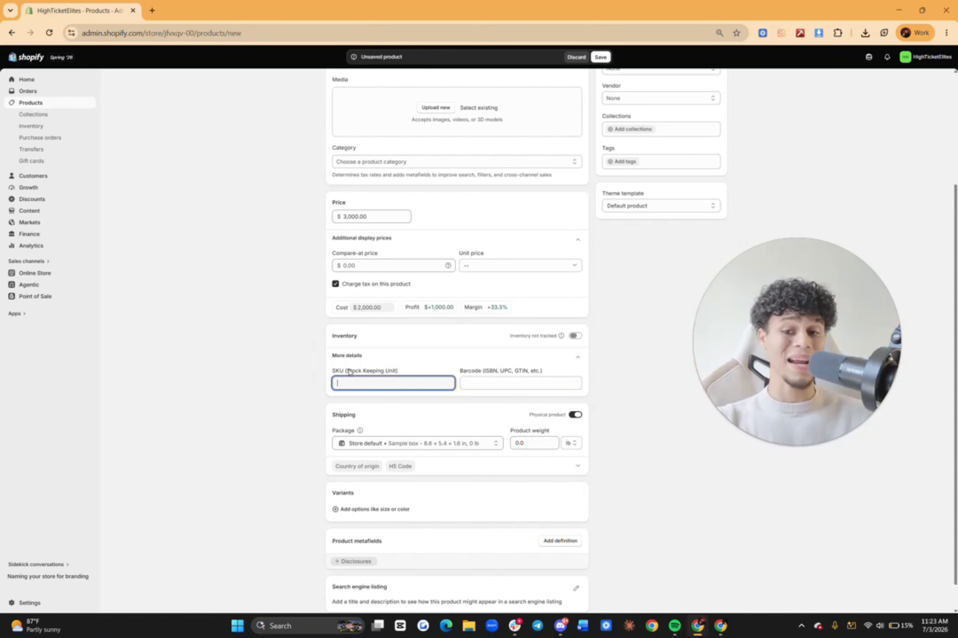
triple_click(350, 371)
left_click(493, 375)
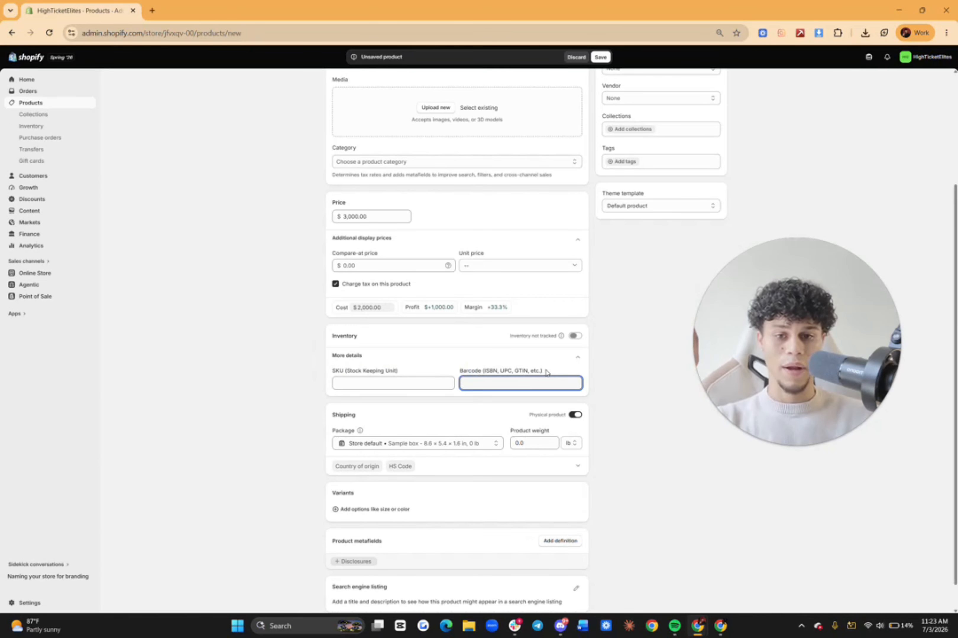
left_click_drag(545, 373, 442, 373)
left_click(529, 378)
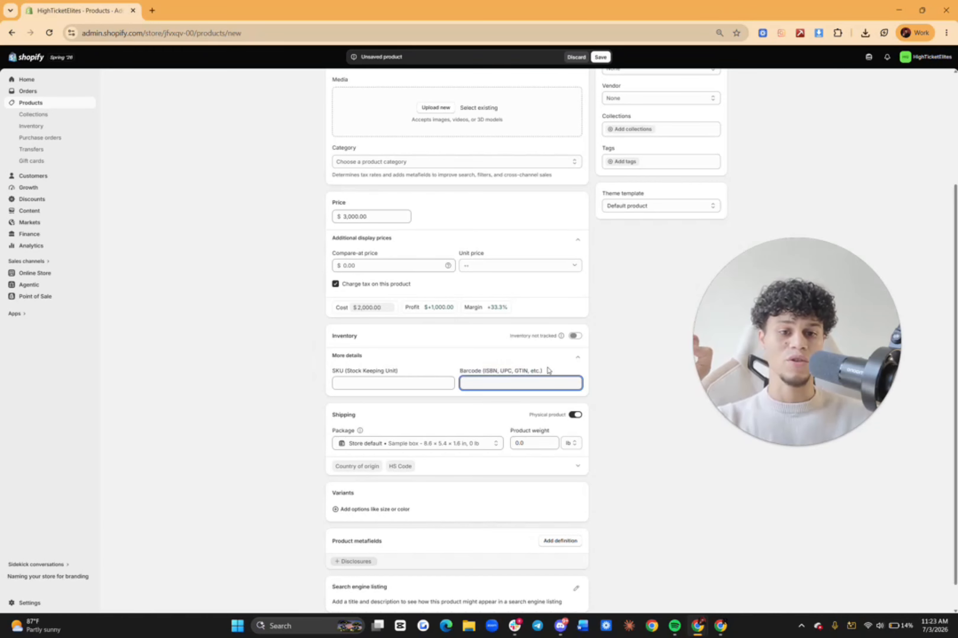
scroll(554, 371, "down", 1)
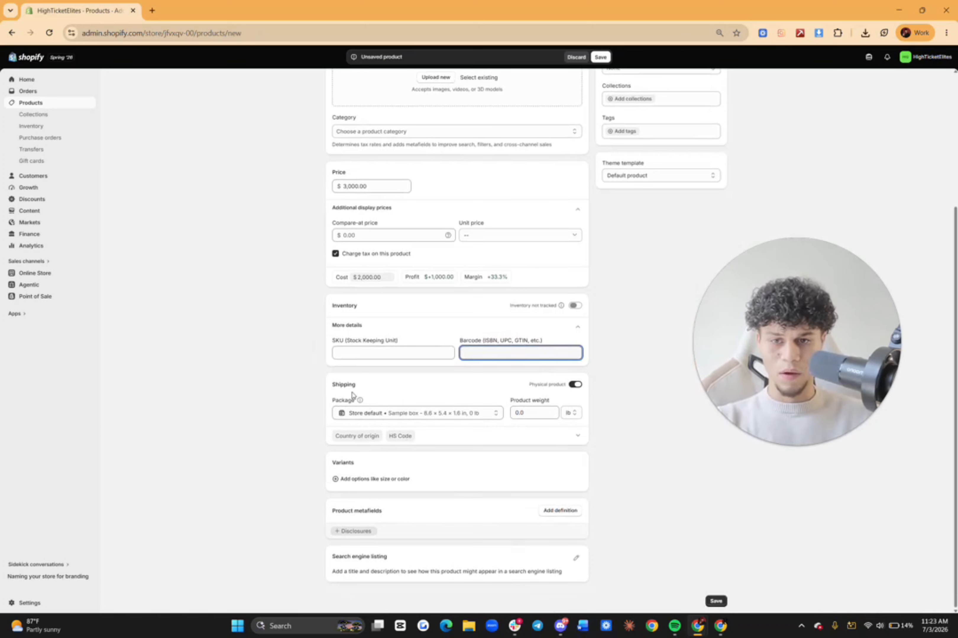
left_click_drag(339, 385, 402, 389)
left_click(403, 390)
left_click(575, 385)
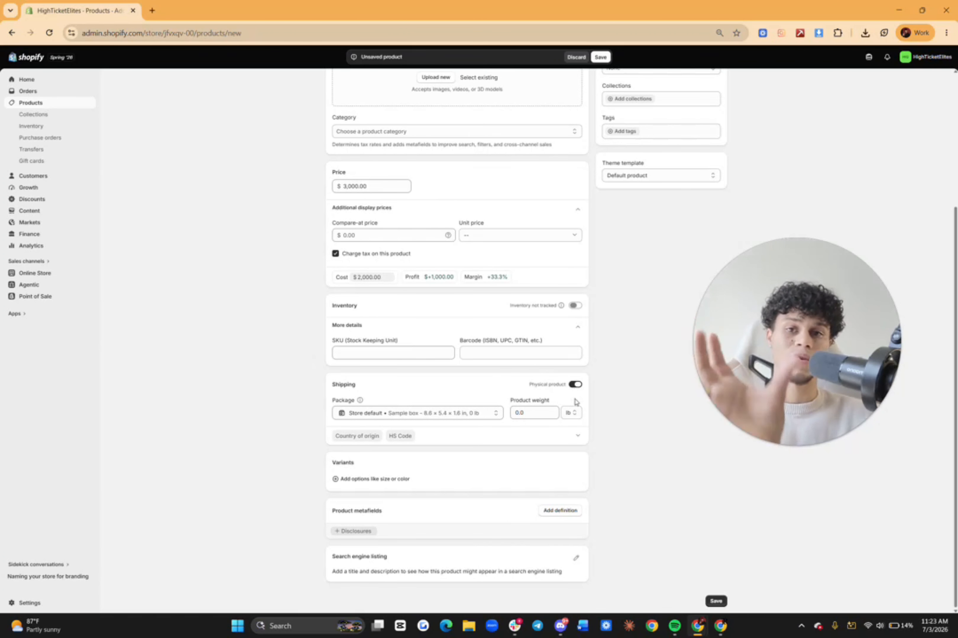
Step: Add a product variant option named Color with the values Black, White, Grey and Green
left_click(385, 479)
scroll(536, 466, "down", 2)
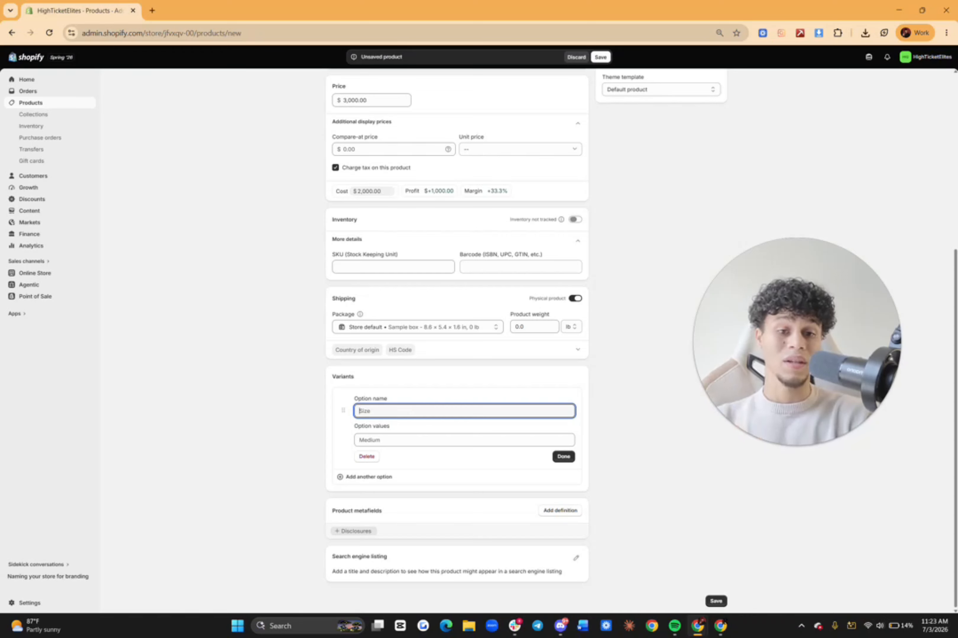
type("R")
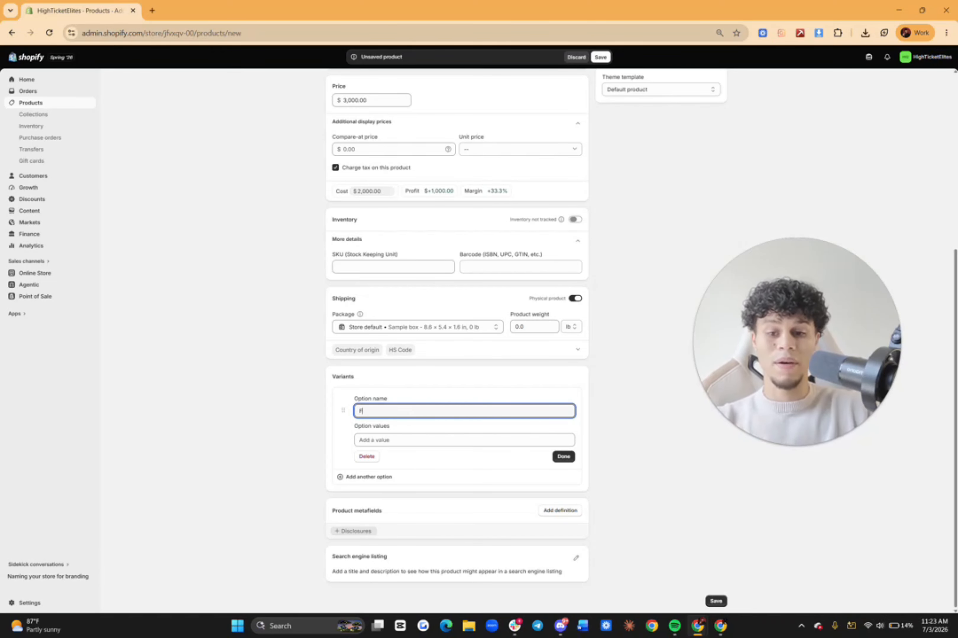
type("olor")
key("Tab")
type("Blac")
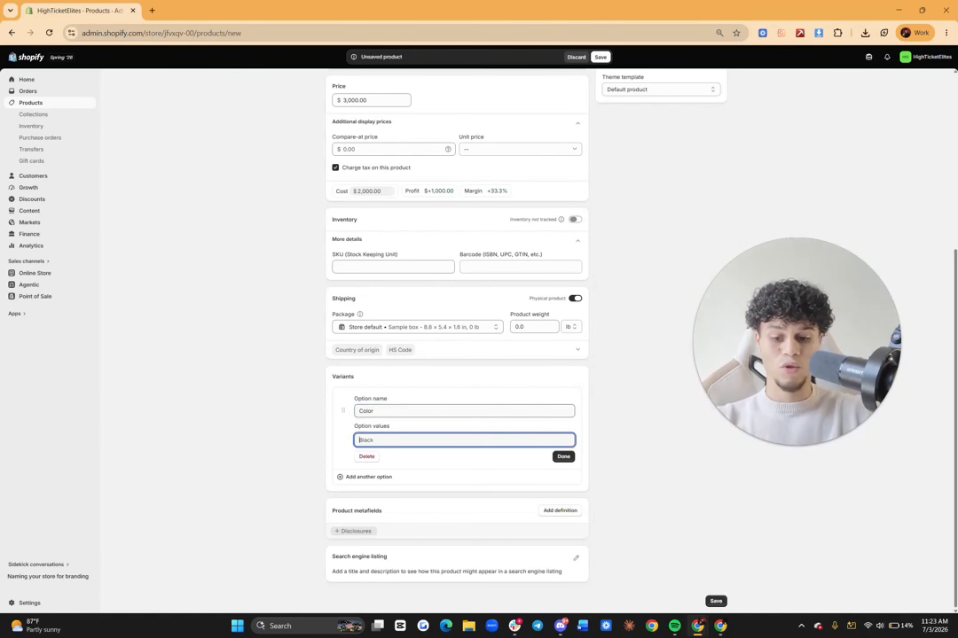
type("k")
key("Return")
type("White")
key("Return")
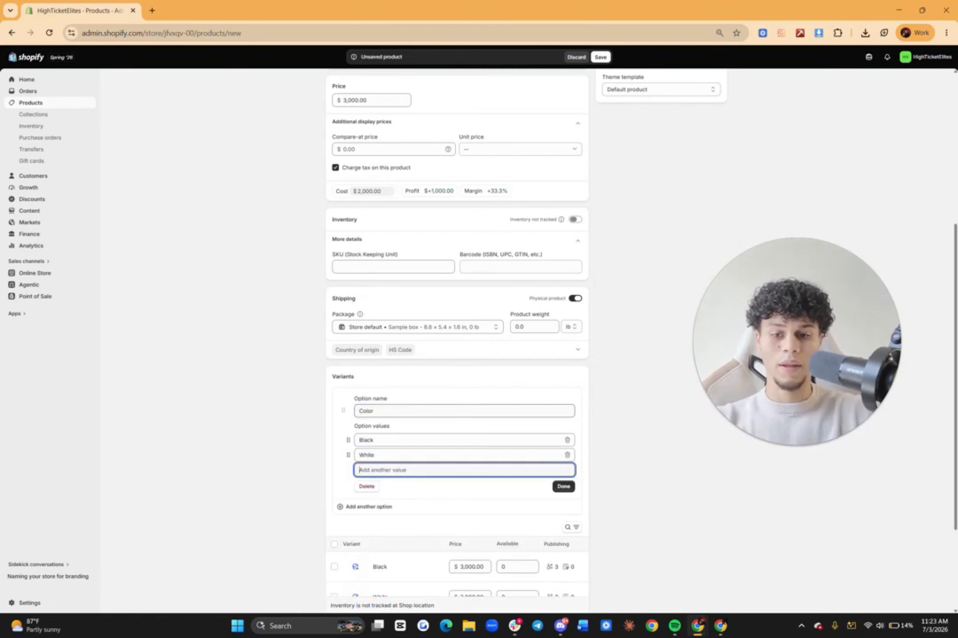
type("Grey")
key("Return")
type("Green")
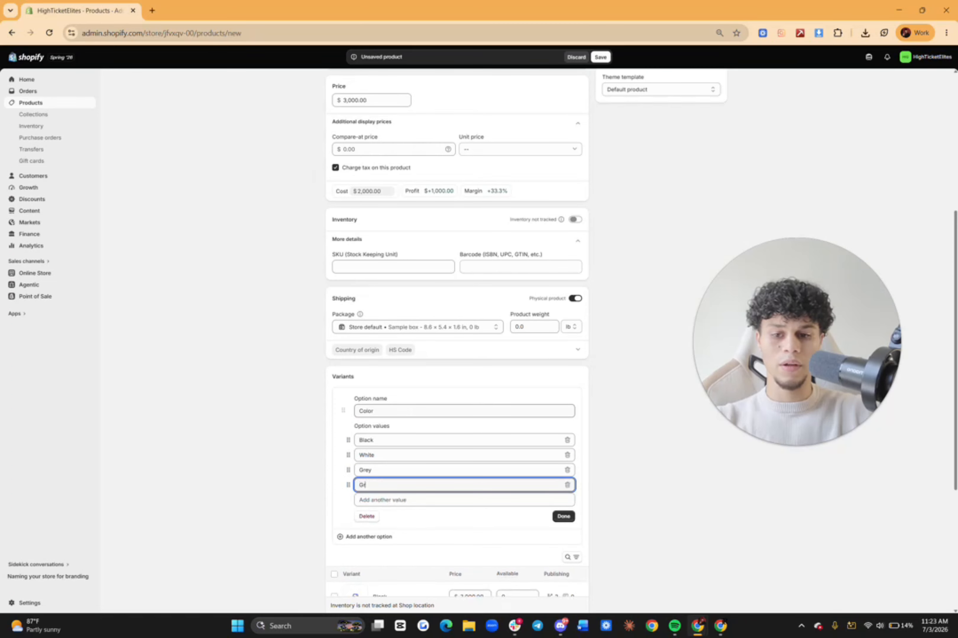
key("Return")
Step: Remove the Color variant option and its values from the product
left_click_drag(375, 411, 349, 418)
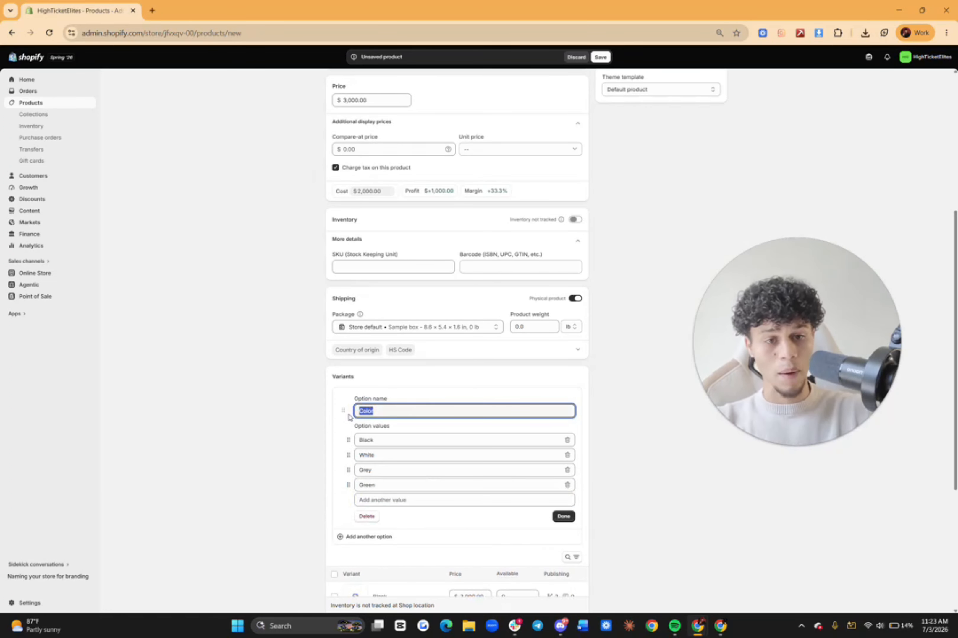
left_click(383, 484)
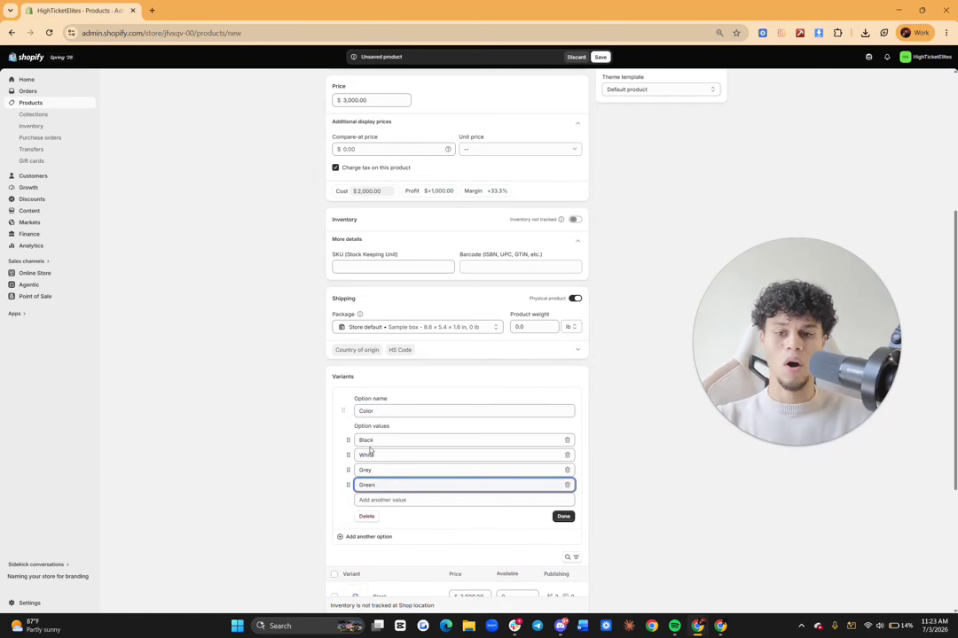
left_click(353, 375)
left_click(567, 485)
left_click(567, 470)
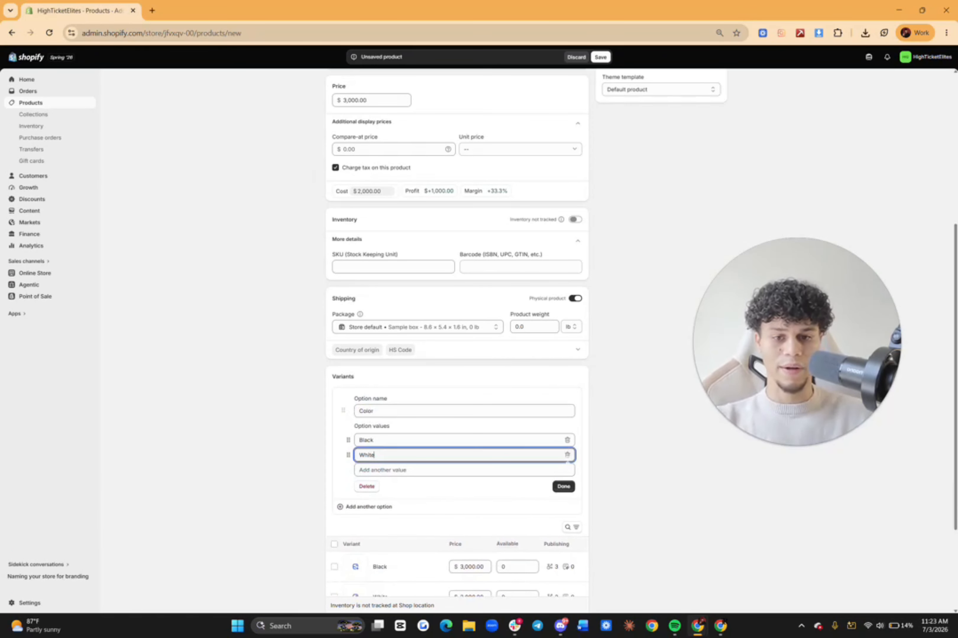
left_click(567, 455)
left_click(362, 472)
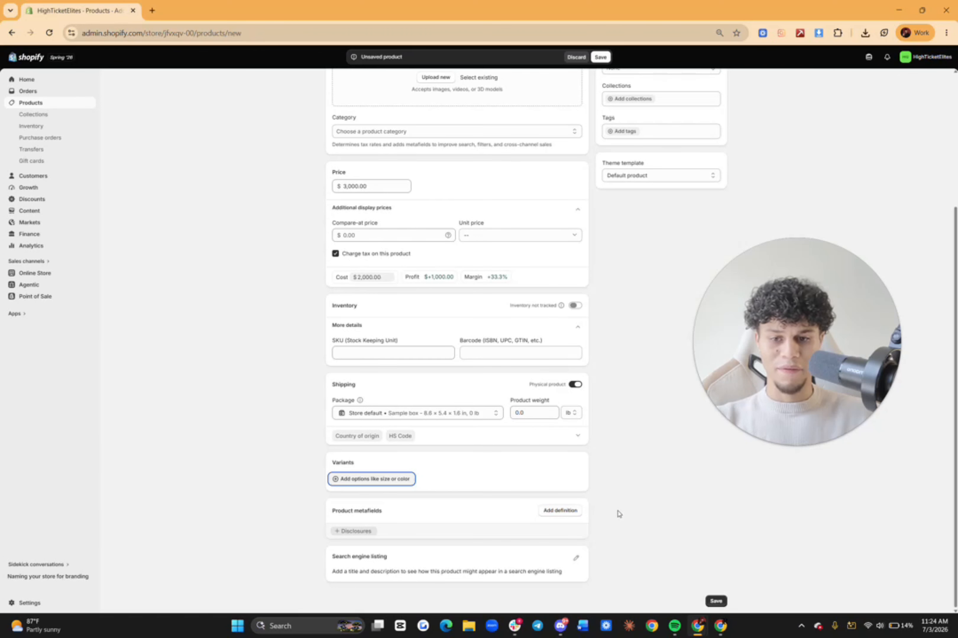
Step: Open the metafield definition form, then examine the search engine listing's page title, meta description and URL handle fields
left_click(560, 511)
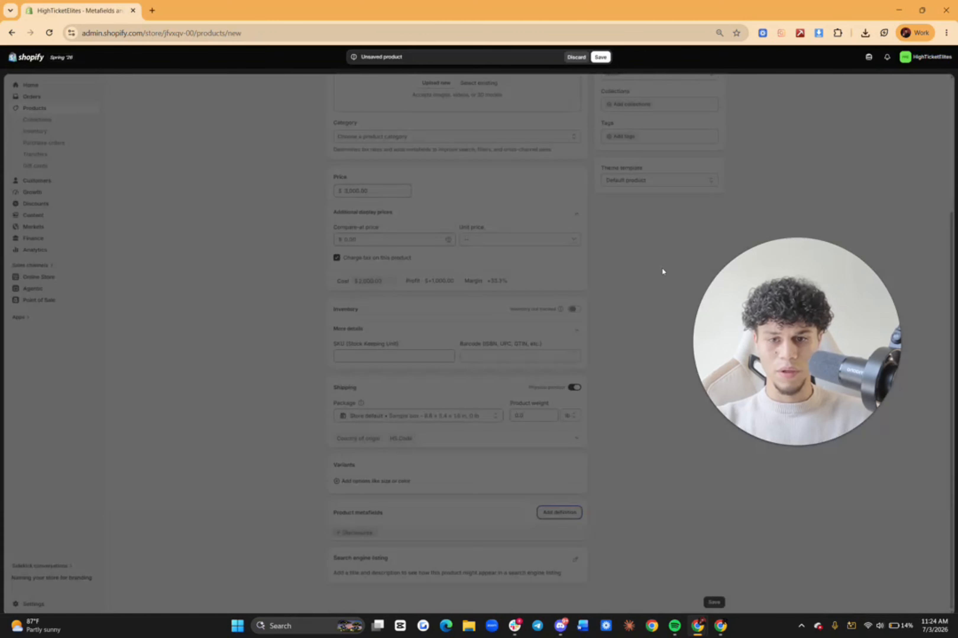
left_click(575, 558)
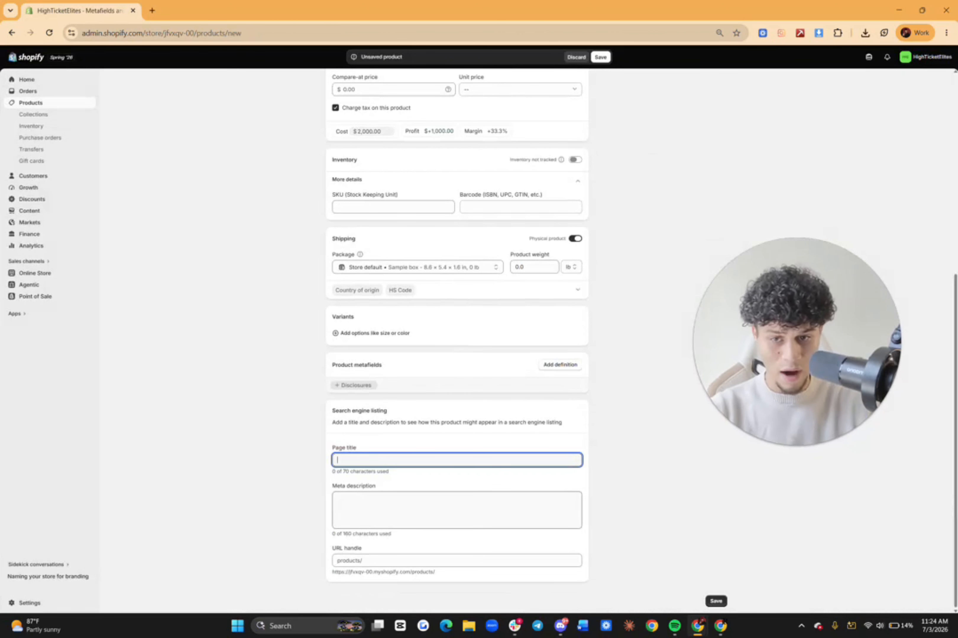
left_click(378, 520)
left_click_drag(363, 540, 349, 547)
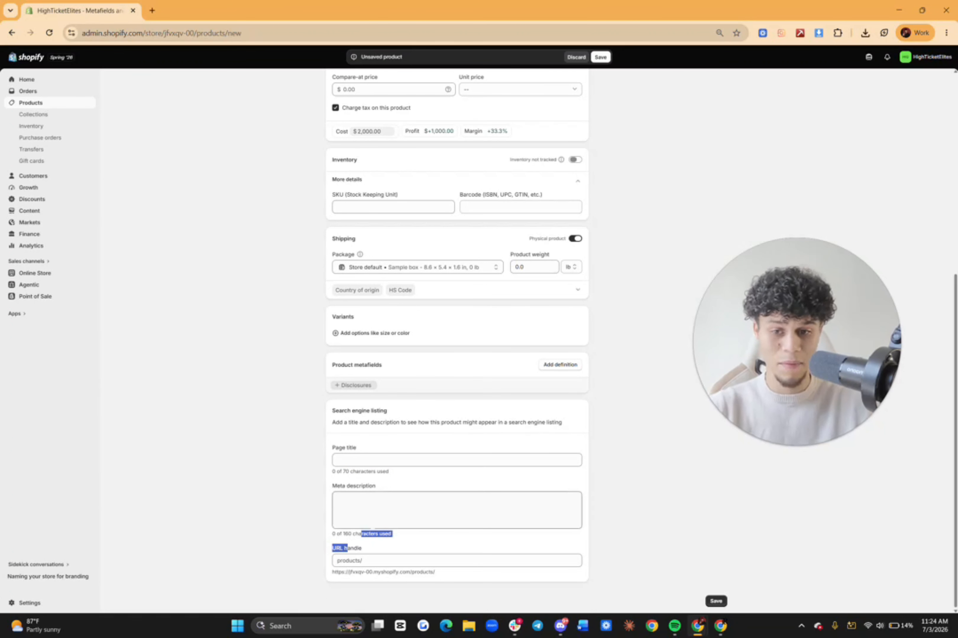
left_click(382, 508)
left_click(385, 476)
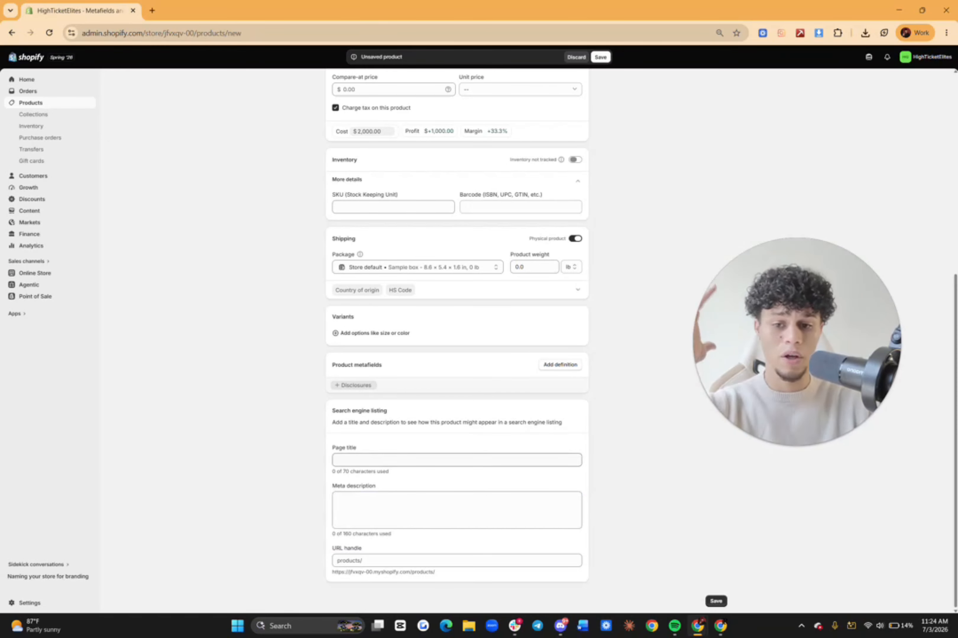
Step: Discard the unsaved product and start adding a new collection, with its title open for editing
scroll(526, 470, "up", 8)
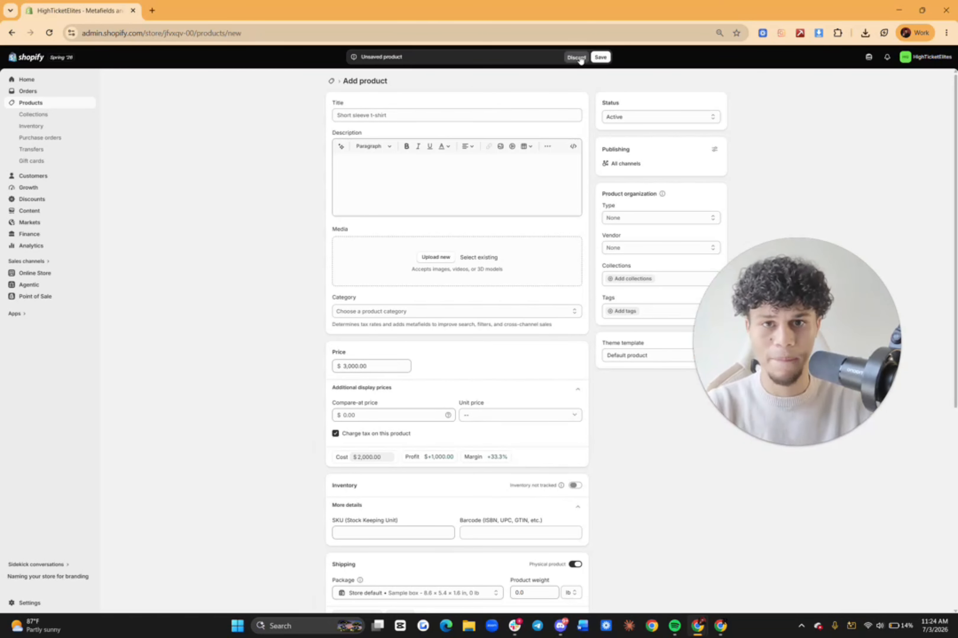
left_click(56, 104)
left_click(37, 116)
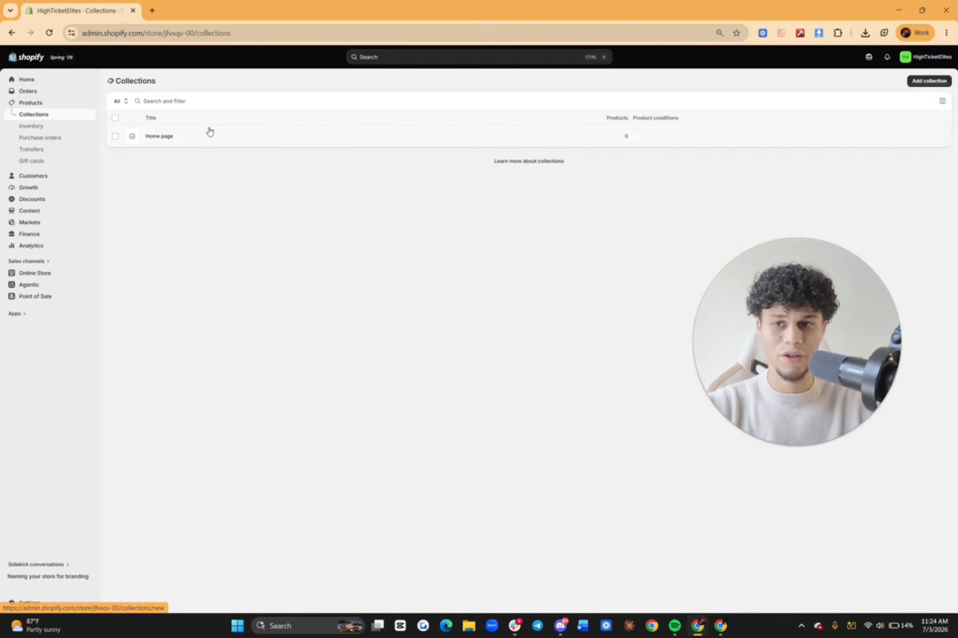
left_click(932, 81)
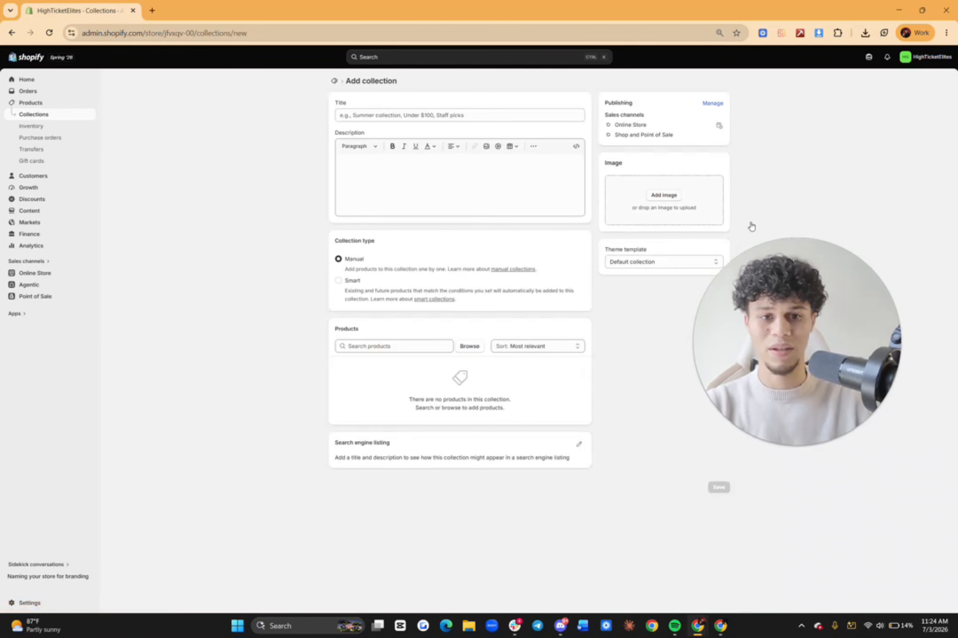
left_click_drag(815, 305, 826, 346)
left_click(445, 117)
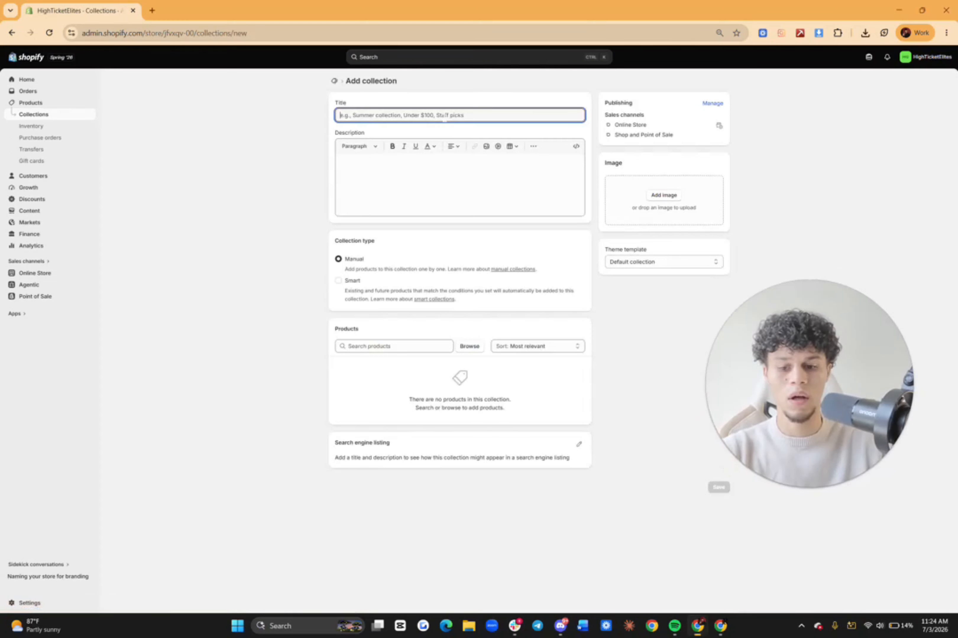
type("Fas")
key("BackSpace")
key("BackSpace")
key("BackSpace")
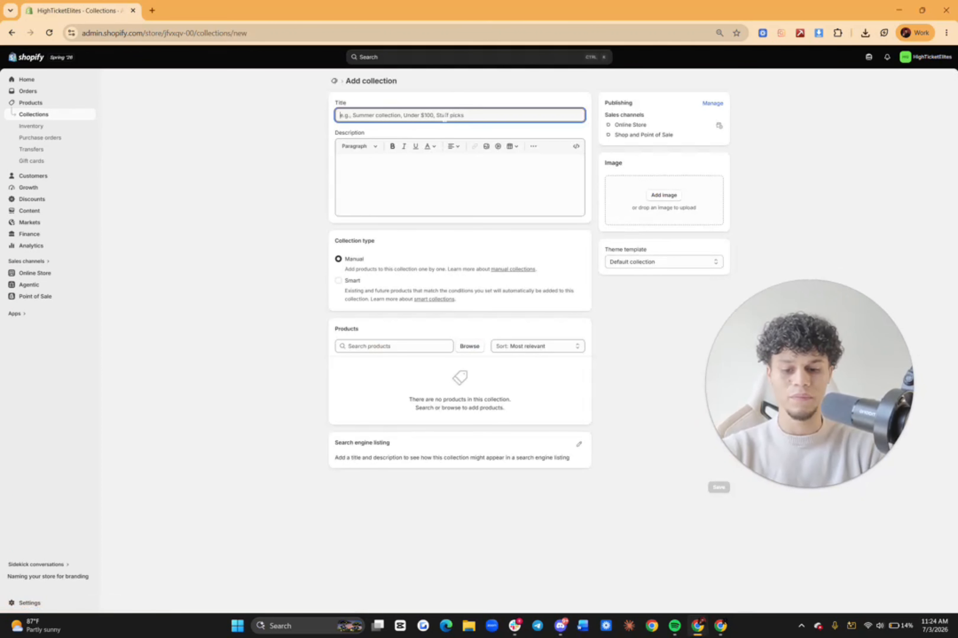
type("Elc")
key("BackSpace")
key("BackSpace")
key("BackSpace")
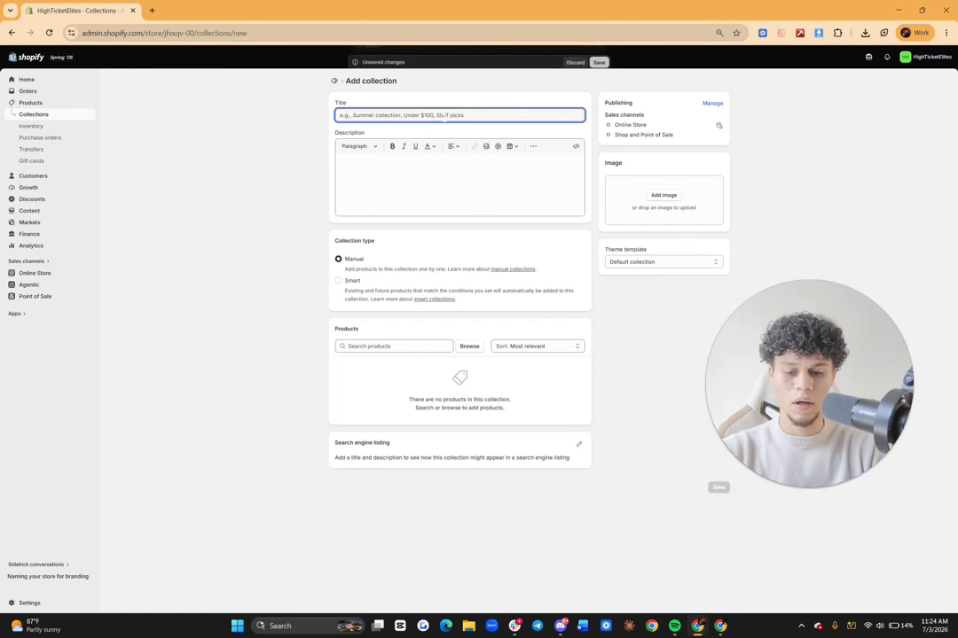
type("Lectric")
key("BackSpace")
key("BackSpace")
key("BackSpace")
key("BackSpace")
key("BackSpace")
key("BackSpace")
key("BackSpace")
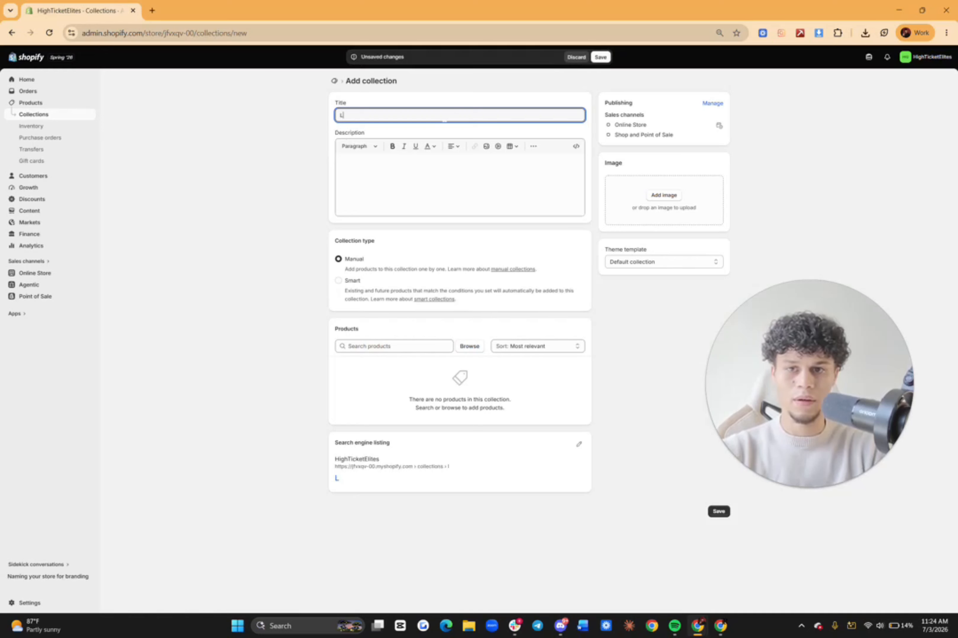
Step: Title the collection Kayak and change its collection type to Smart
type("Kayak")
key("Tab")
key("Tab")
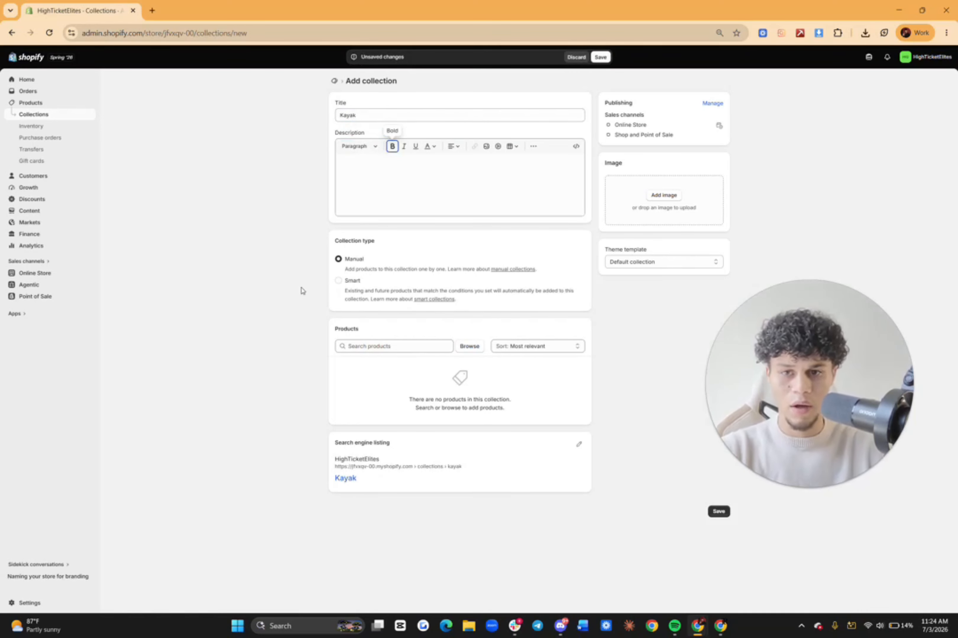
left_click(433, 245)
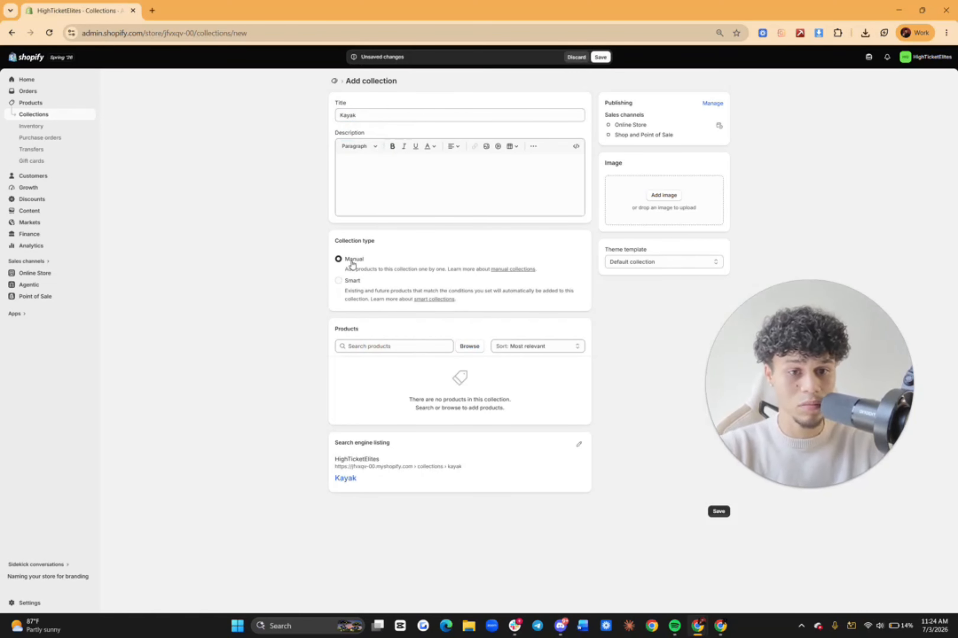
left_click(351, 281)
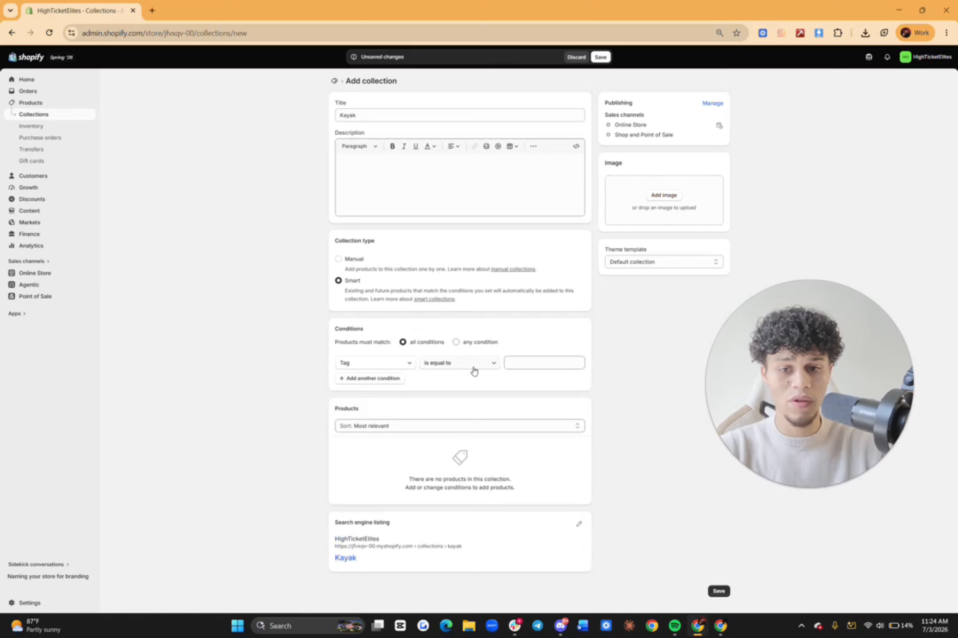
Step: Set the collection's condition to a tag equal to Kayak and save the collection
left_click(544, 363)
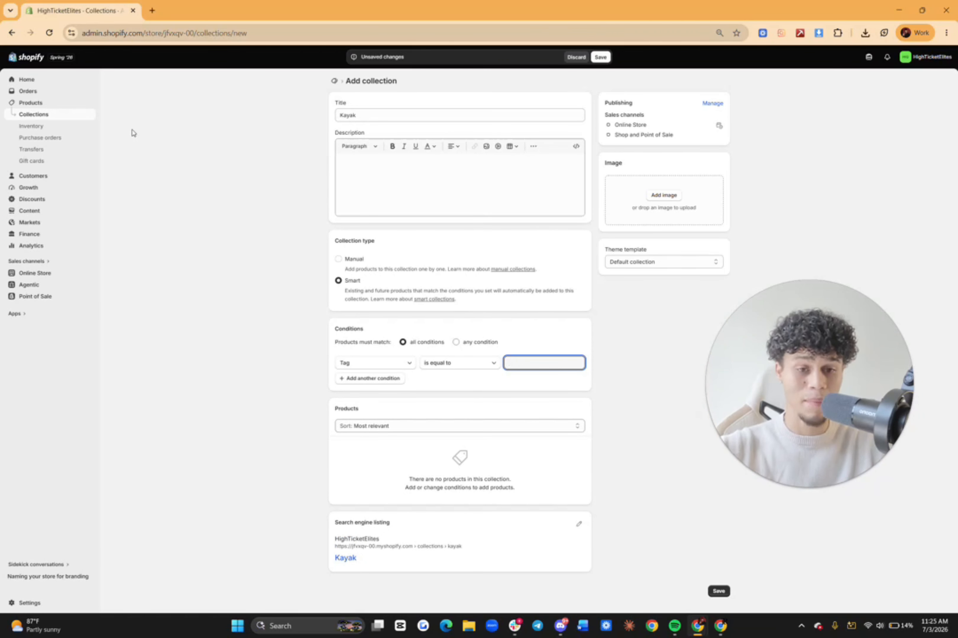
left_click(397, 120)
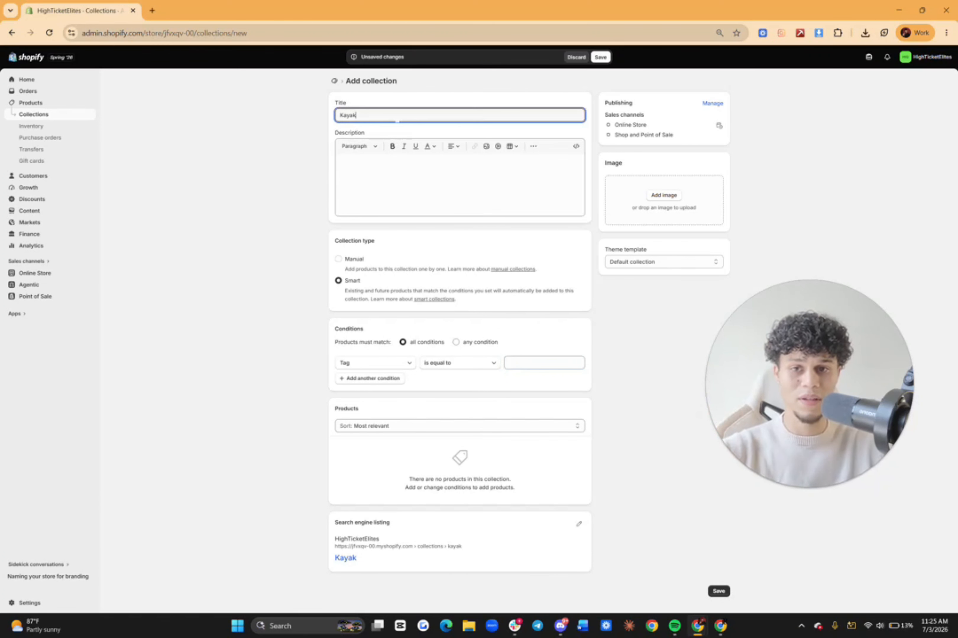
left_click(536, 363)
type("Kayak")
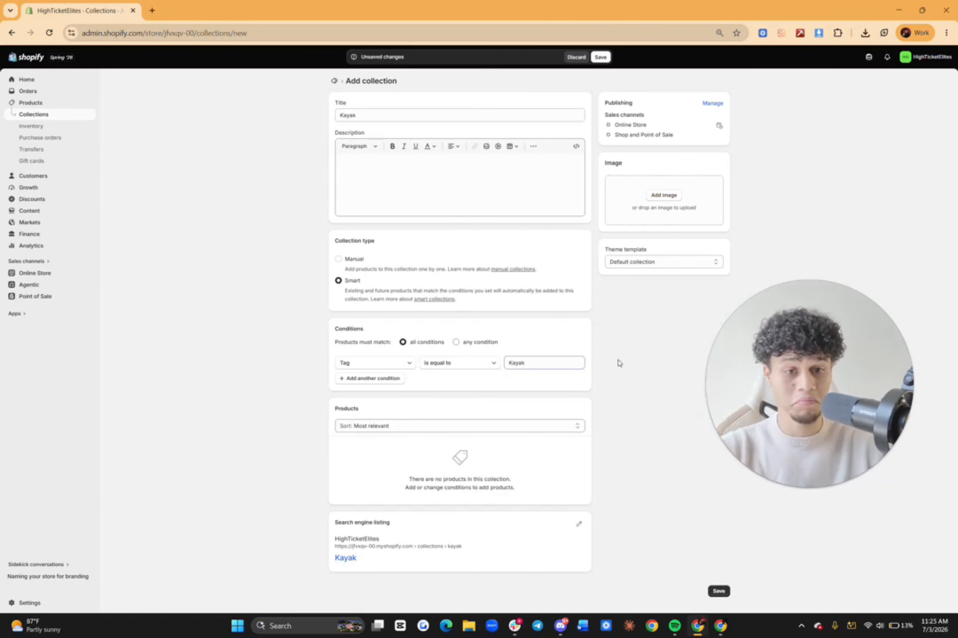
left_click(595, 59)
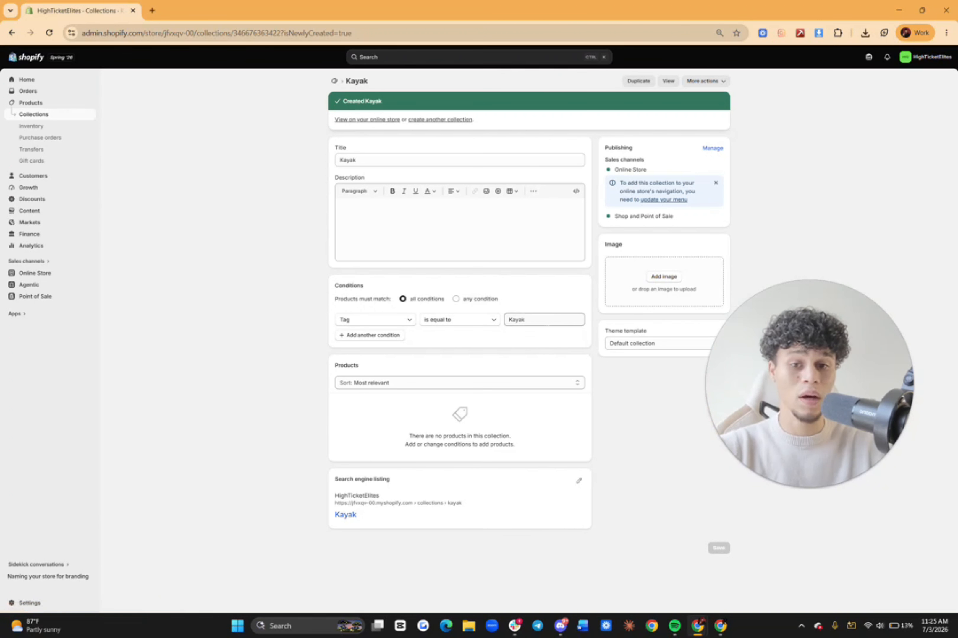
left_click(358, 160)
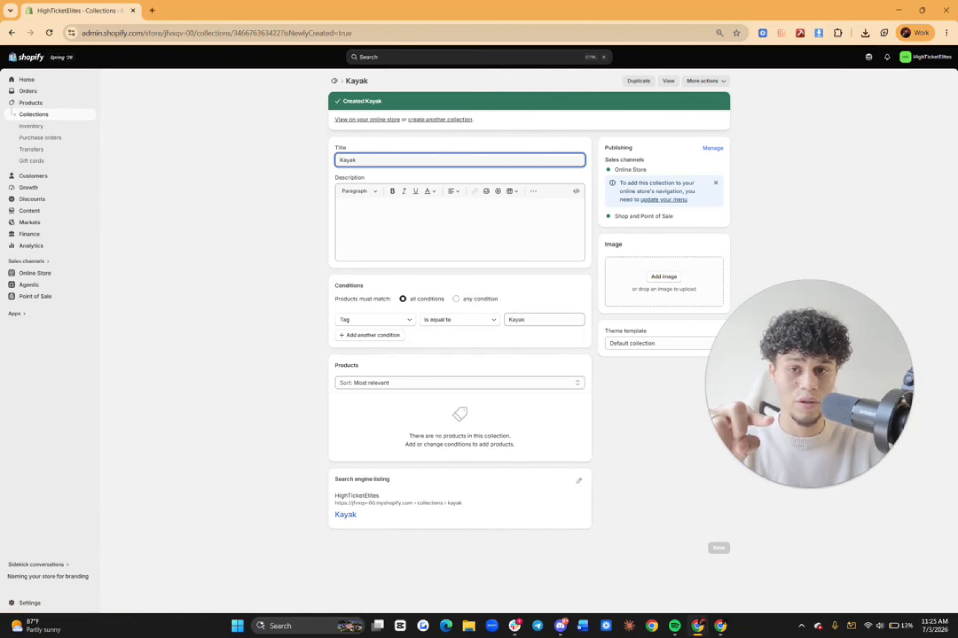
left_click_drag(338, 286, 381, 287)
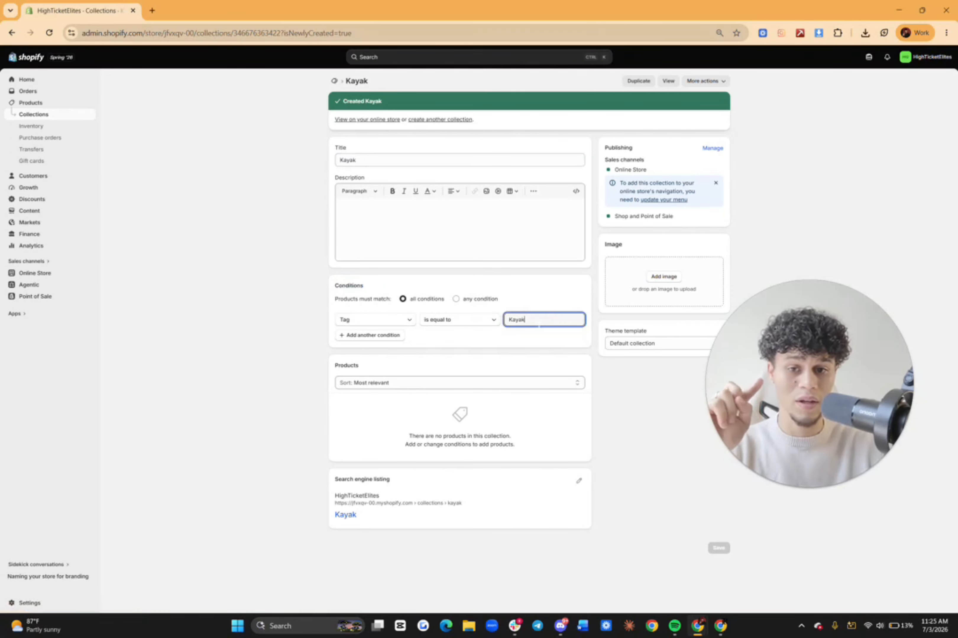
Step: Open a new product form, examine its collections and tags fields, and leave it without entering anything
left_click(60, 104)
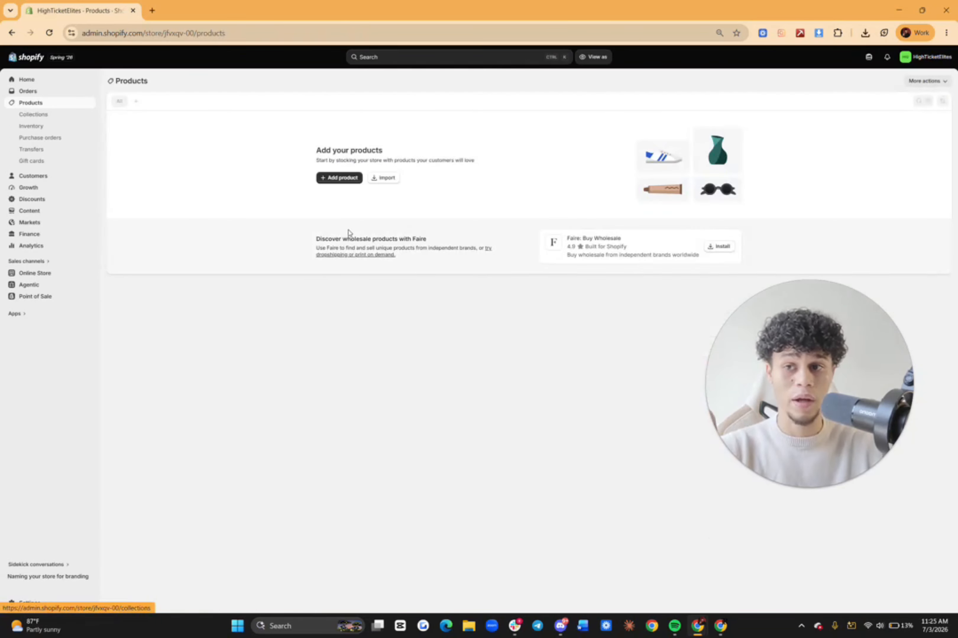
left_click(336, 177)
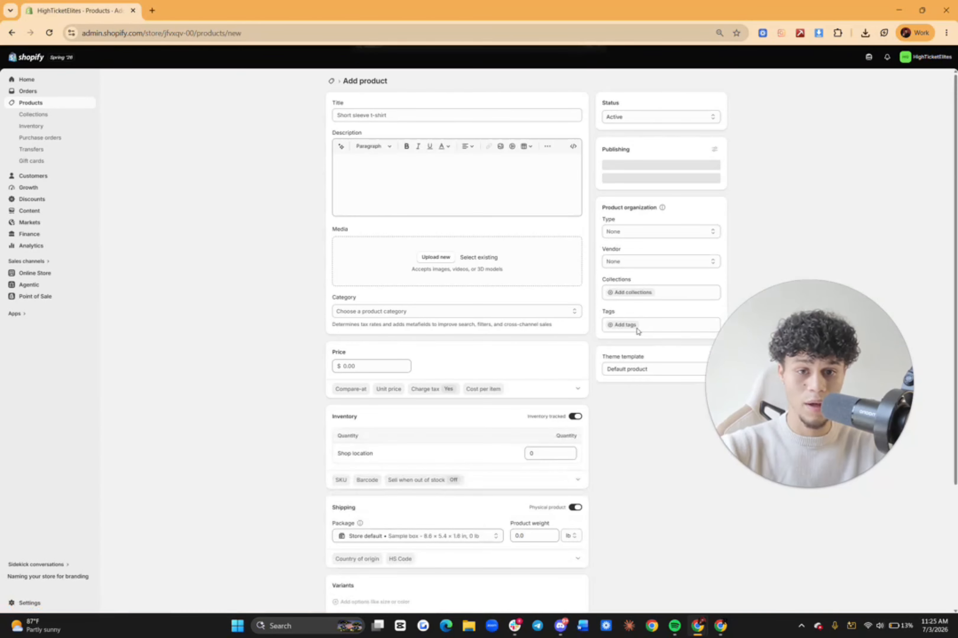
left_click(627, 313)
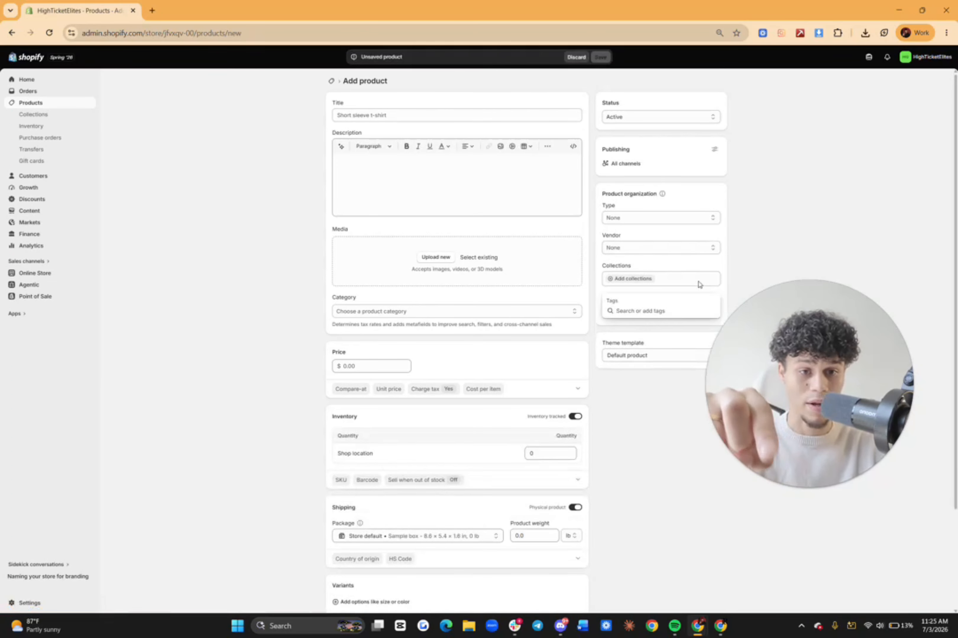
left_click(776, 252)
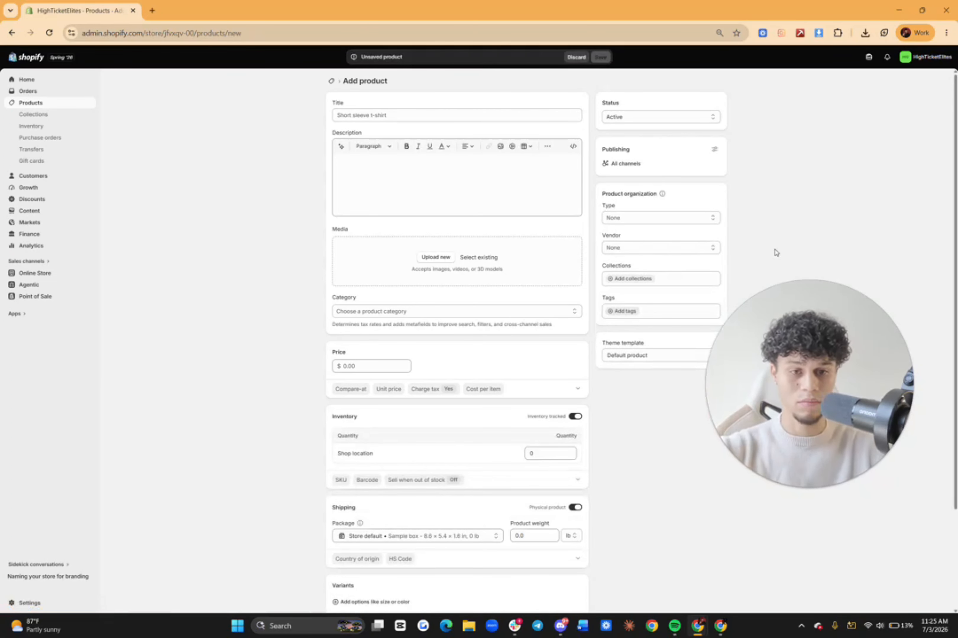
left_click(331, 82)
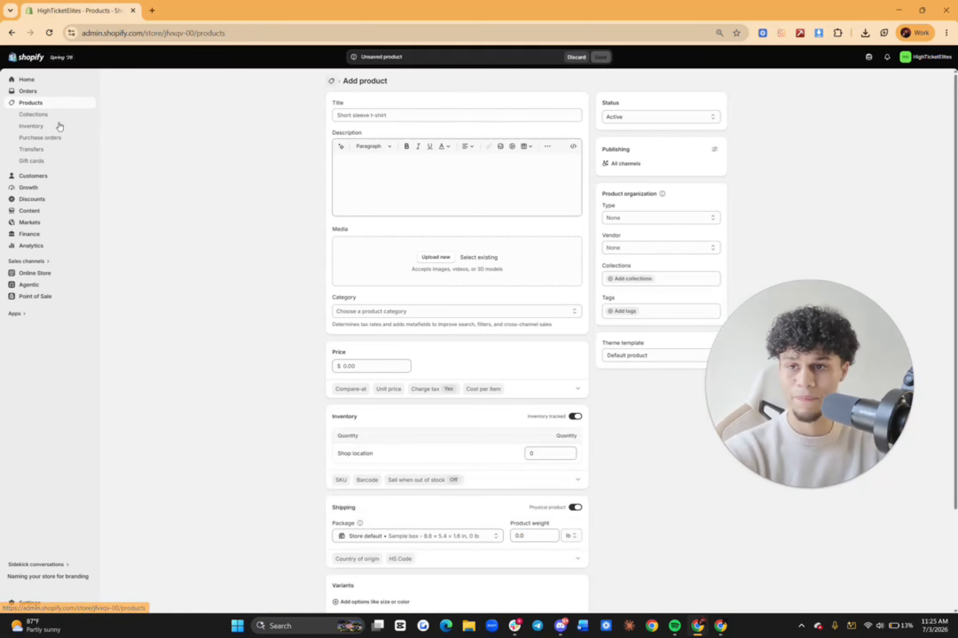
Step: Look through the collections, inventory, purchase orders, transfers and gift cards pages in turn
left_click(58, 116)
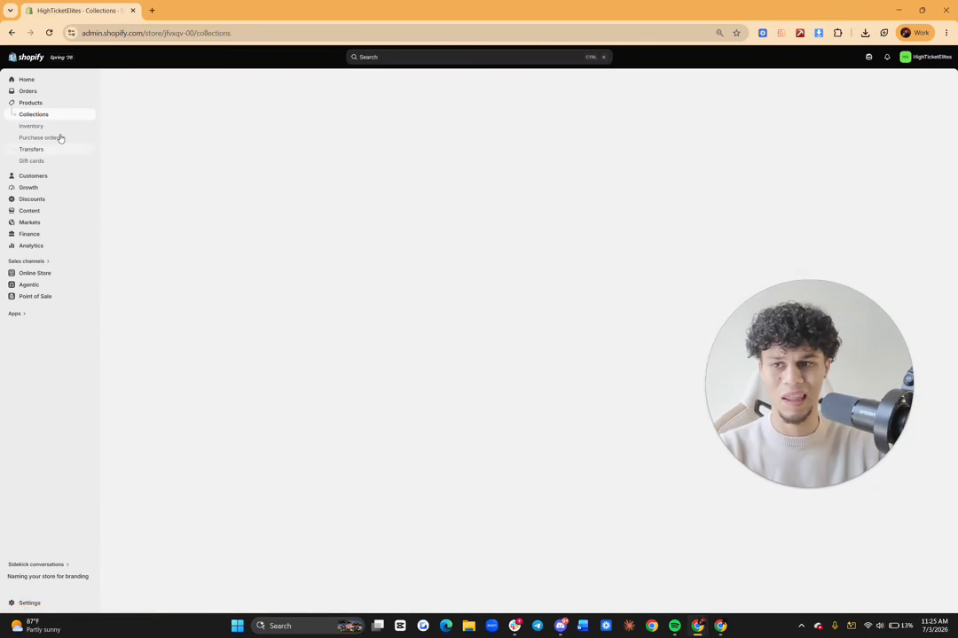
left_click(39, 126)
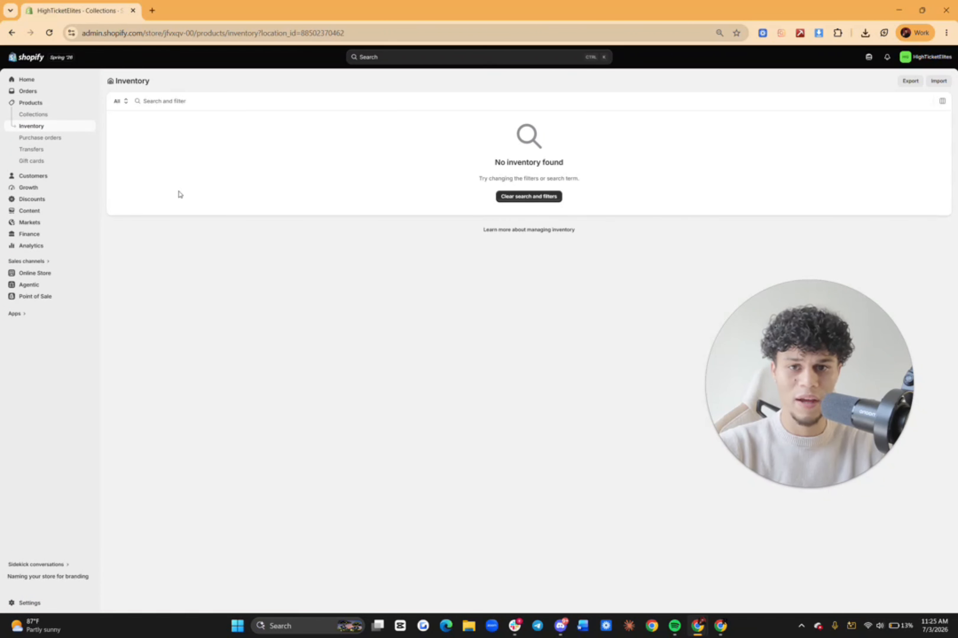
left_click(82, 139)
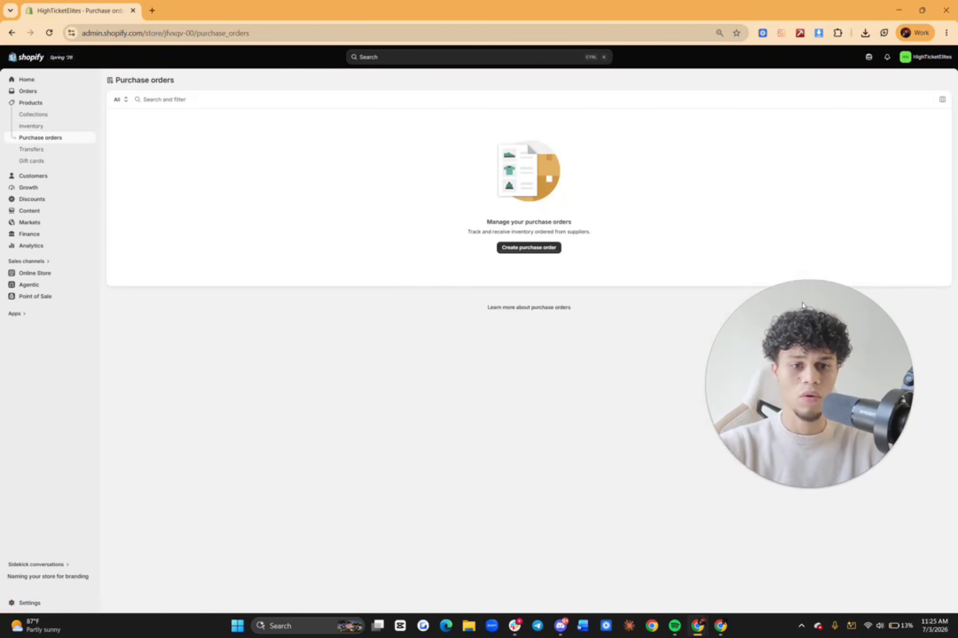
left_click(39, 151)
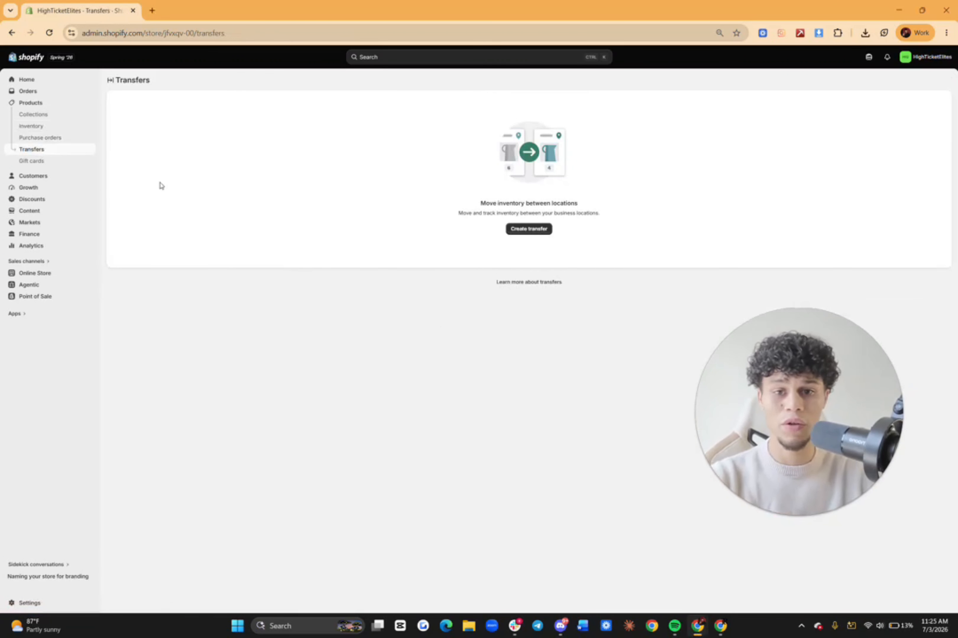
left_click(41, 161)
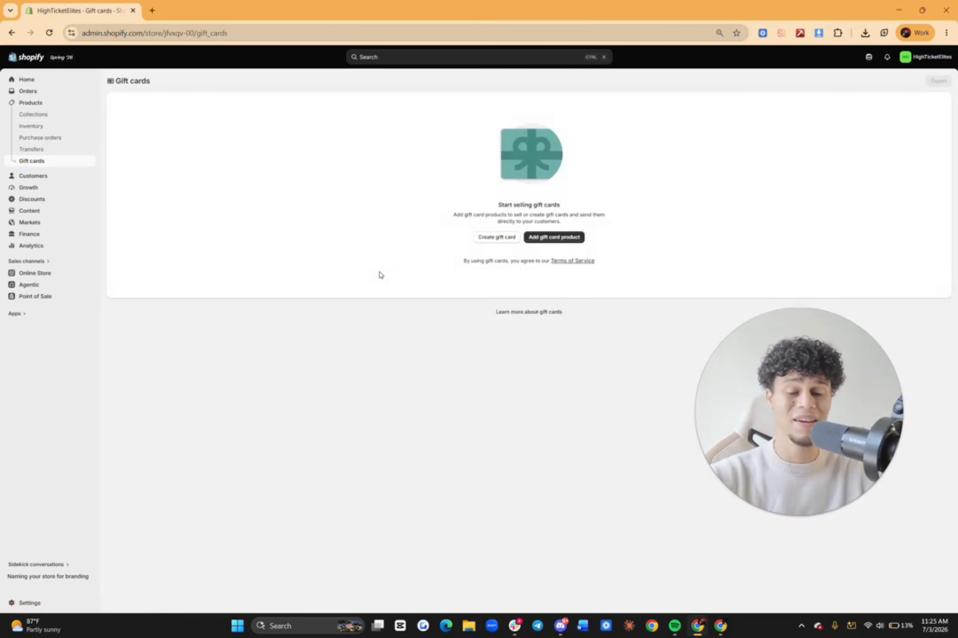
Step: View the customers page, its list of segments, and the companies page for B2B customers
left_click(37, 176)
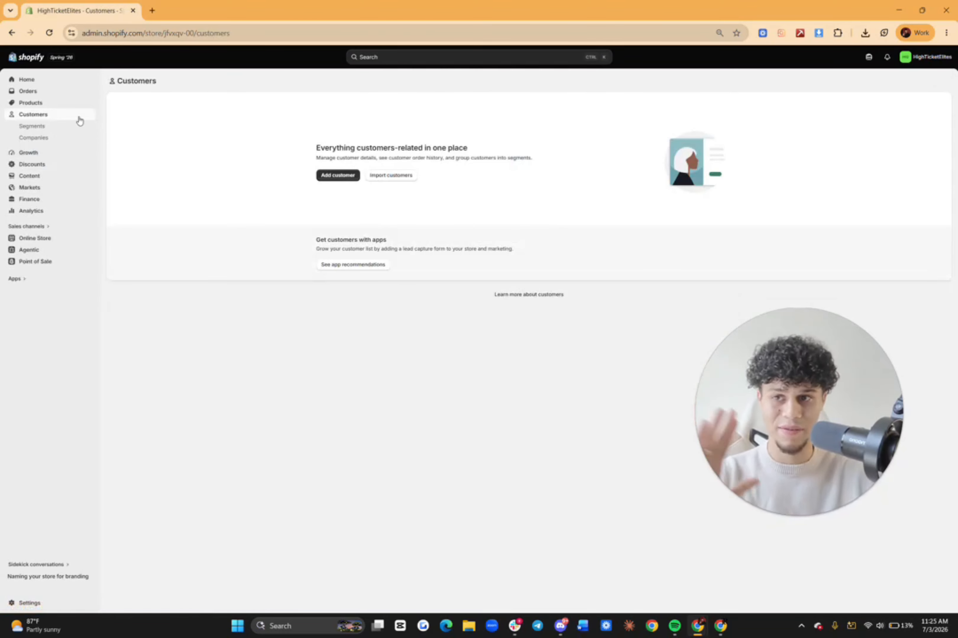
left_click(62, 126)
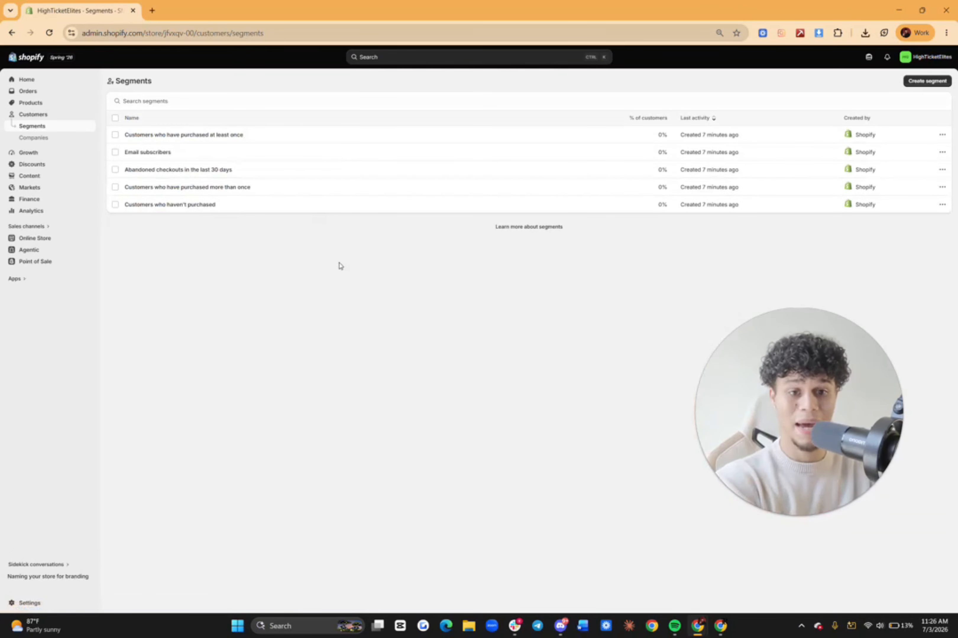
left_click(40, 138)
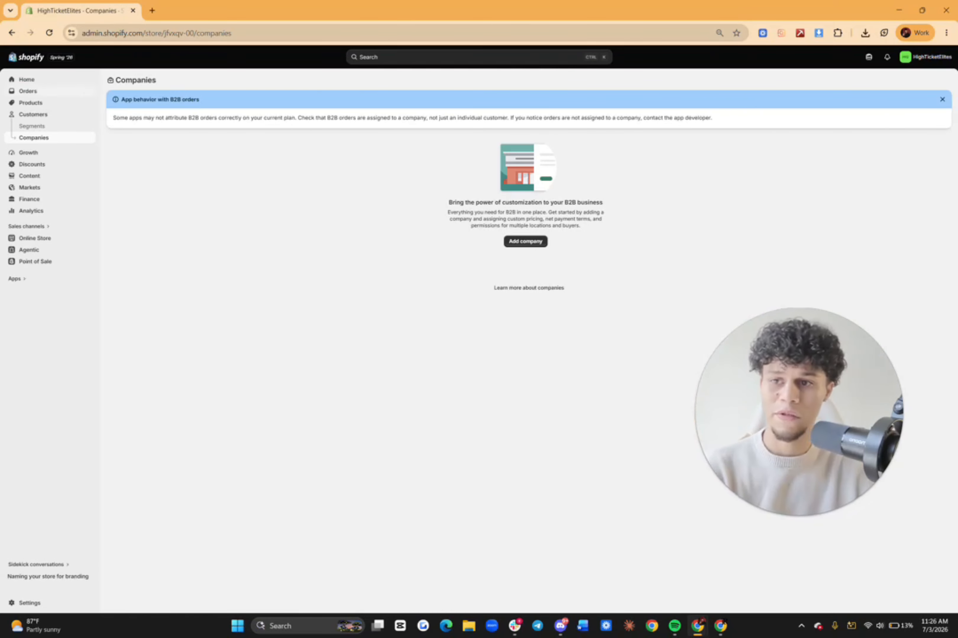
Step: Review the growth overview with its marketing performance, along with the attribution report and campaigns page
left_click(39, 154)
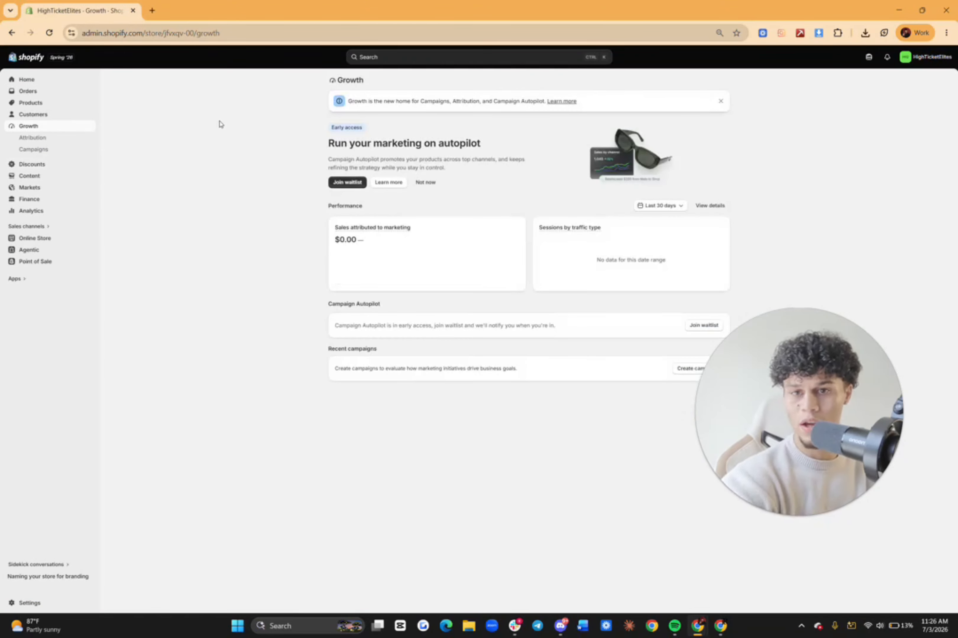
left_click_drag(329, 159, 239, 177)
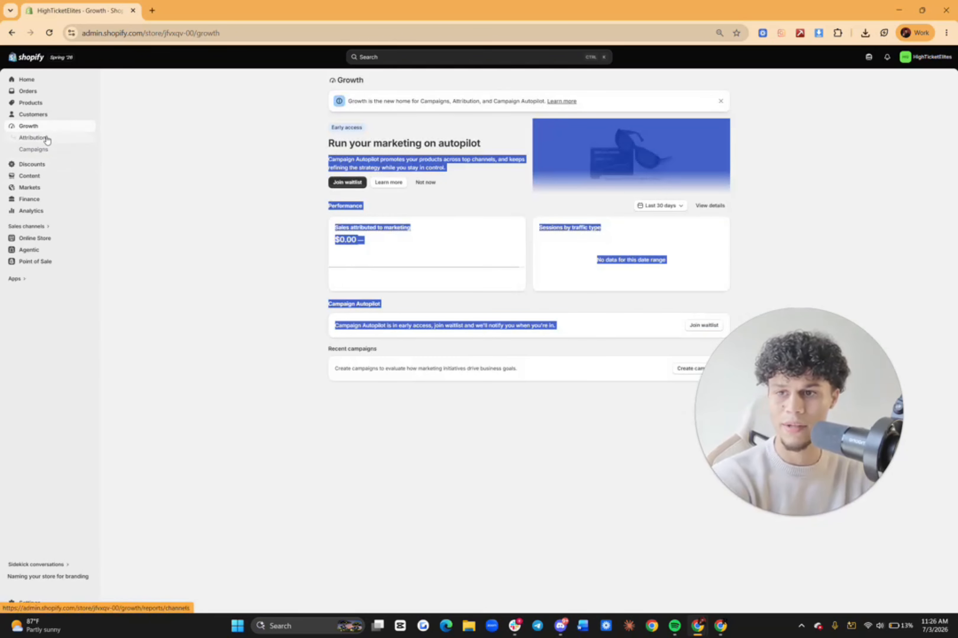
left_click(34, 137)
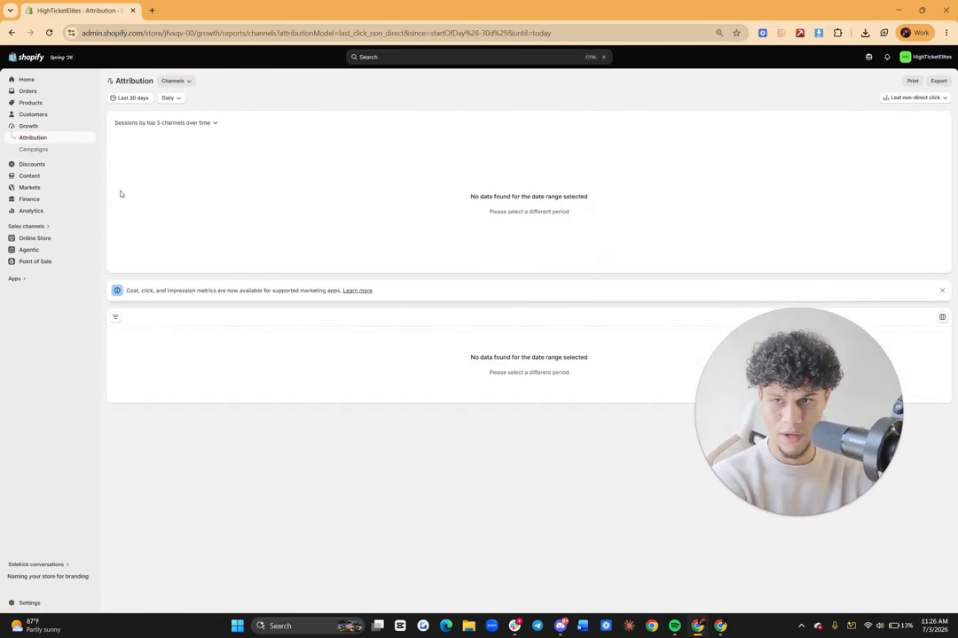
left_click(66, 153)
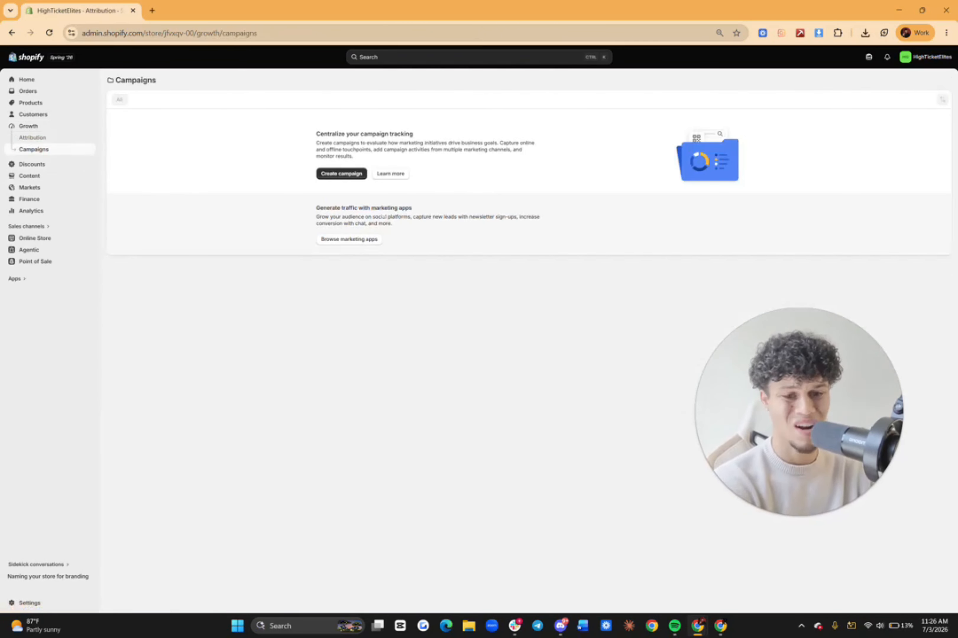
Step: Review the available discount types and start creating an Amount off order discount
left_click(57, 165)
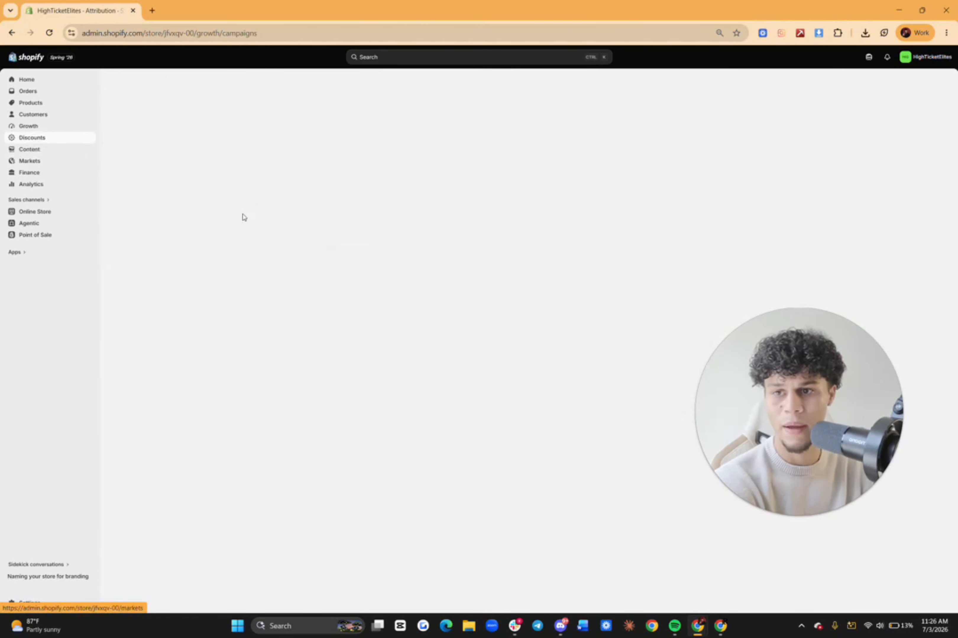
left_click_drag(810, 357, 836, 341)
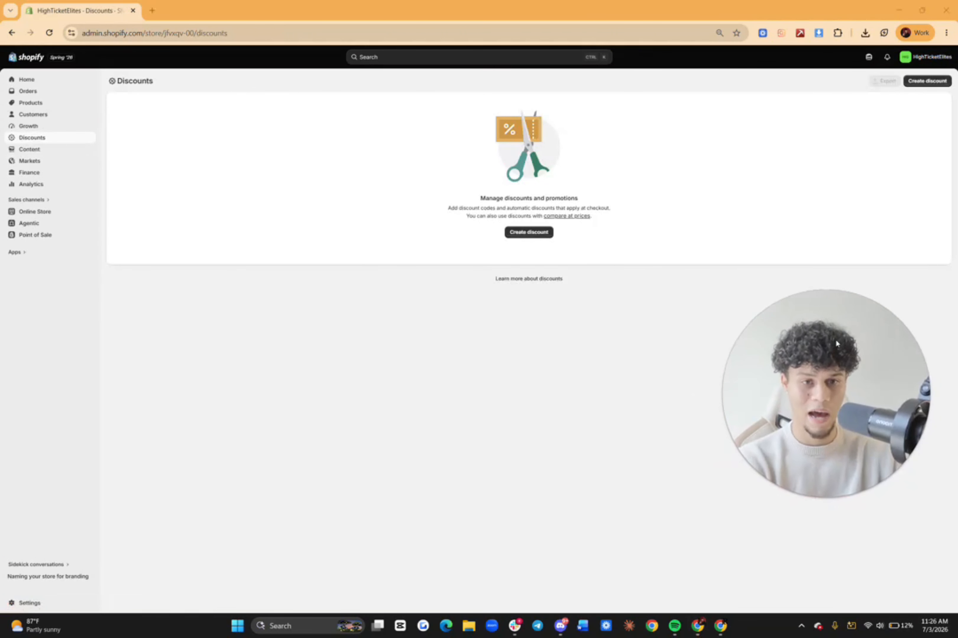
left_click(522, 233)
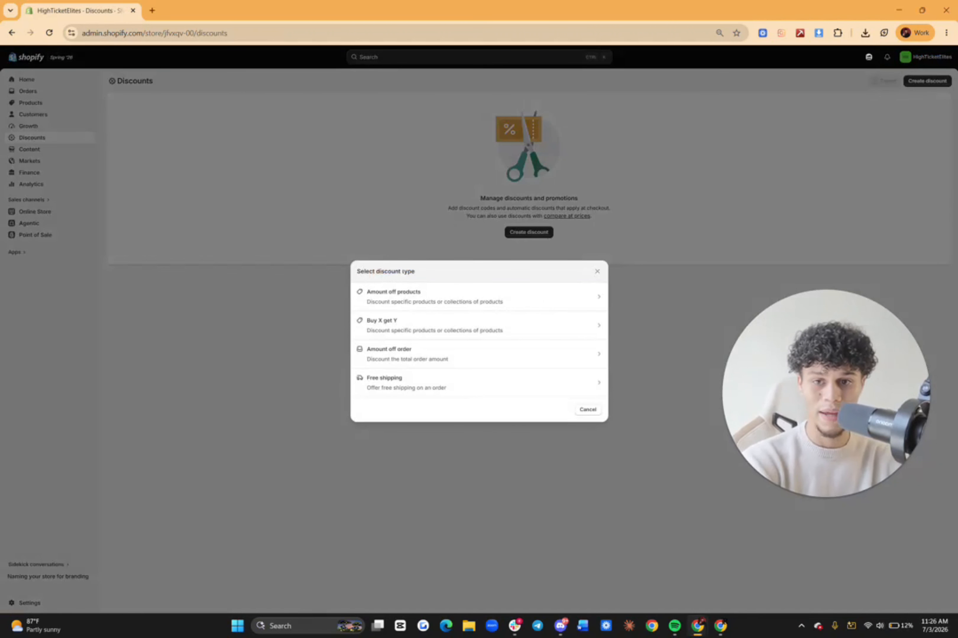
left_click(596, 271)
left_click(544, 234)
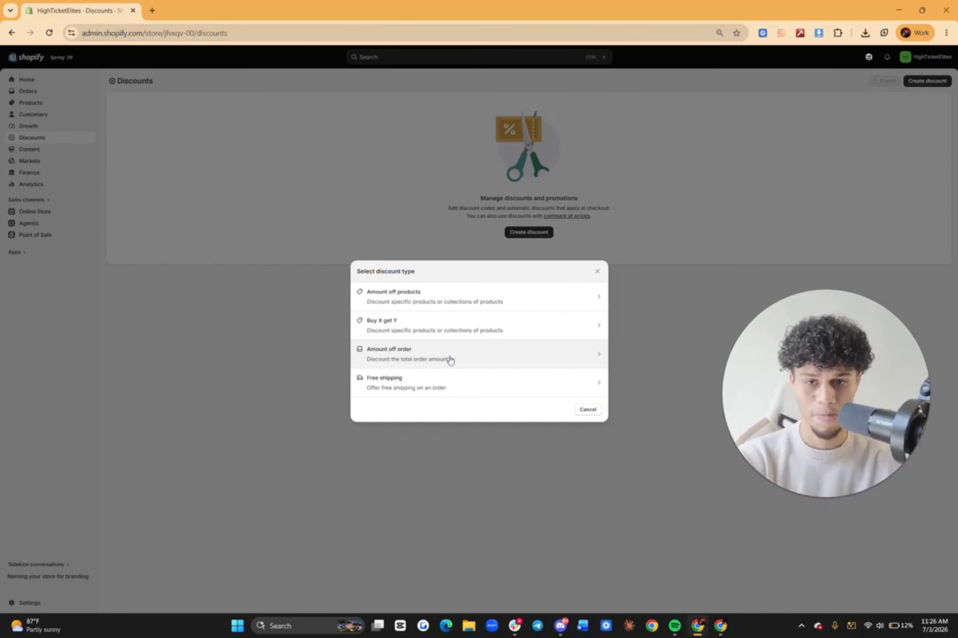
left_click(423, 361)
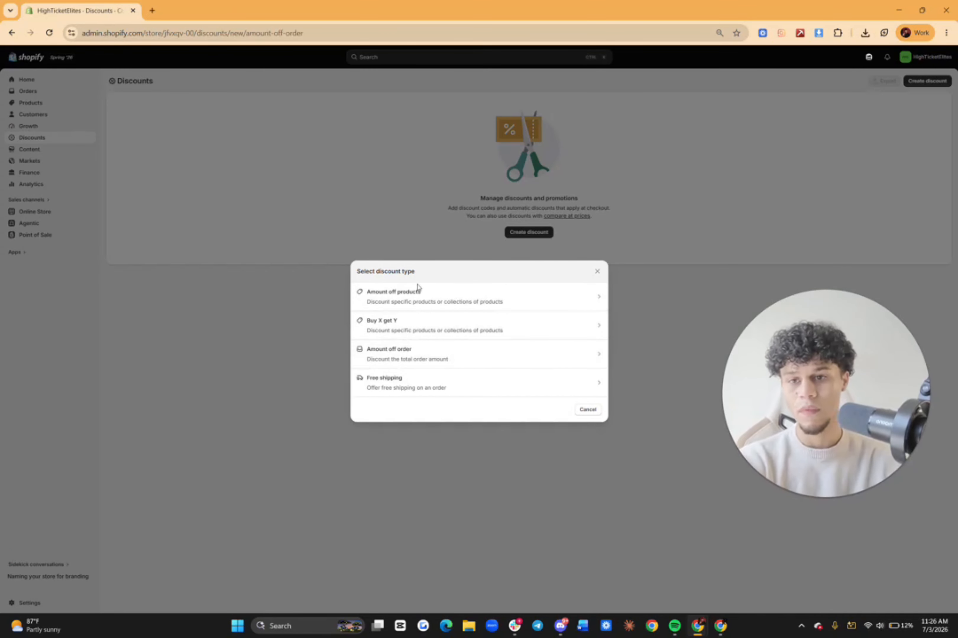
Step: Give the order discount the code 10TEST and a value of 10 percent
left_click(428, 160)
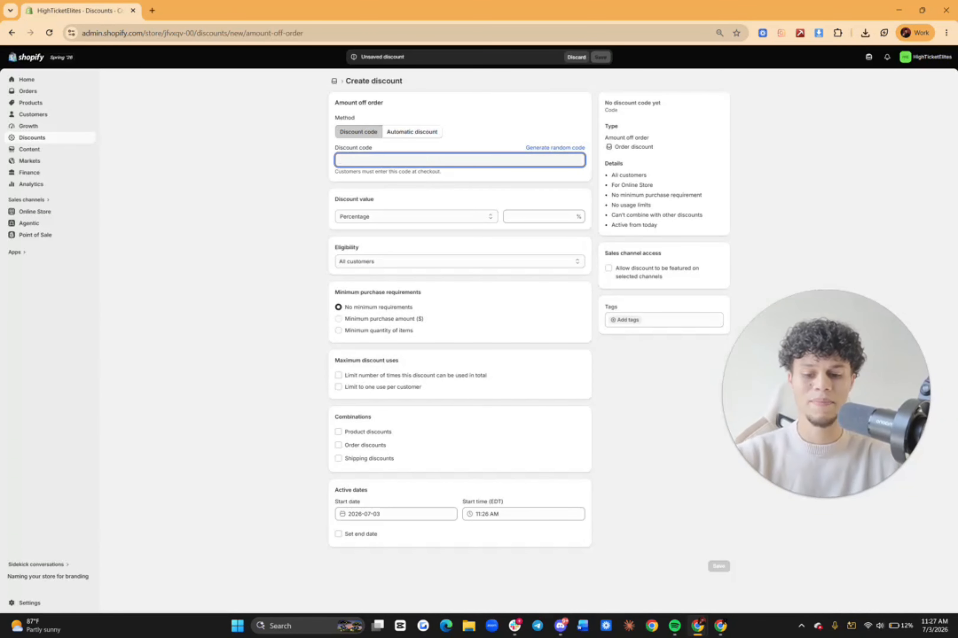
type("10TEST")
key("Tab")
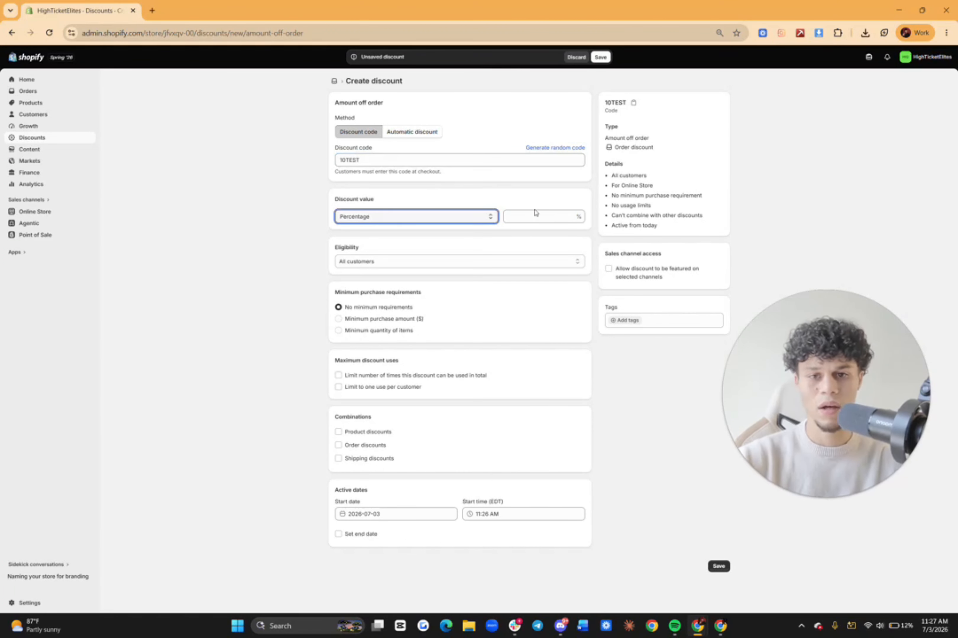
left_click(544, 217)
type("10")
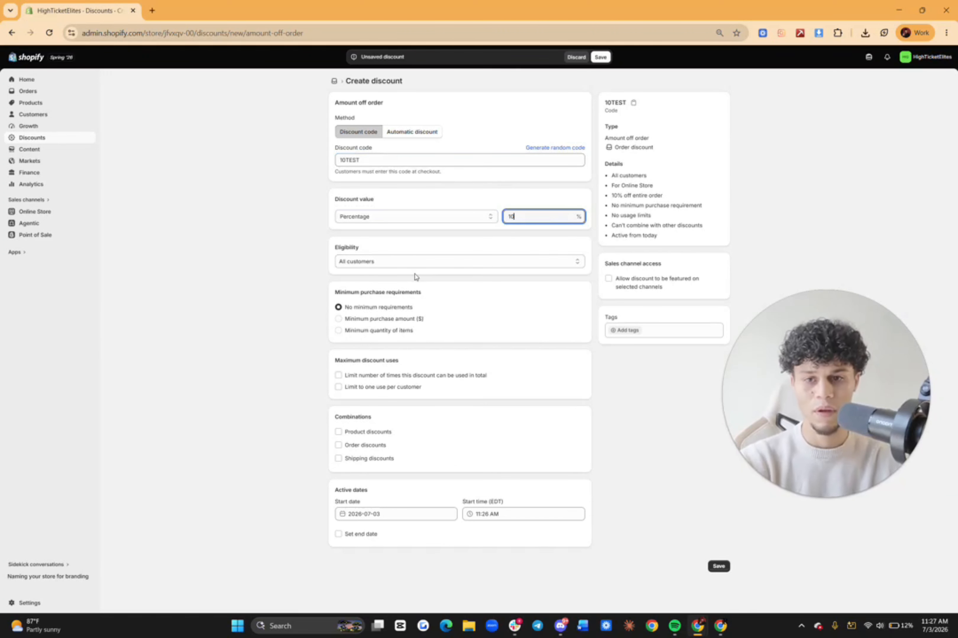
Step: Keep eligibility at all customers, require a minimum purchase amount of $3,000, and save the discount
left_click(420, 262)
left_click(420, 267)
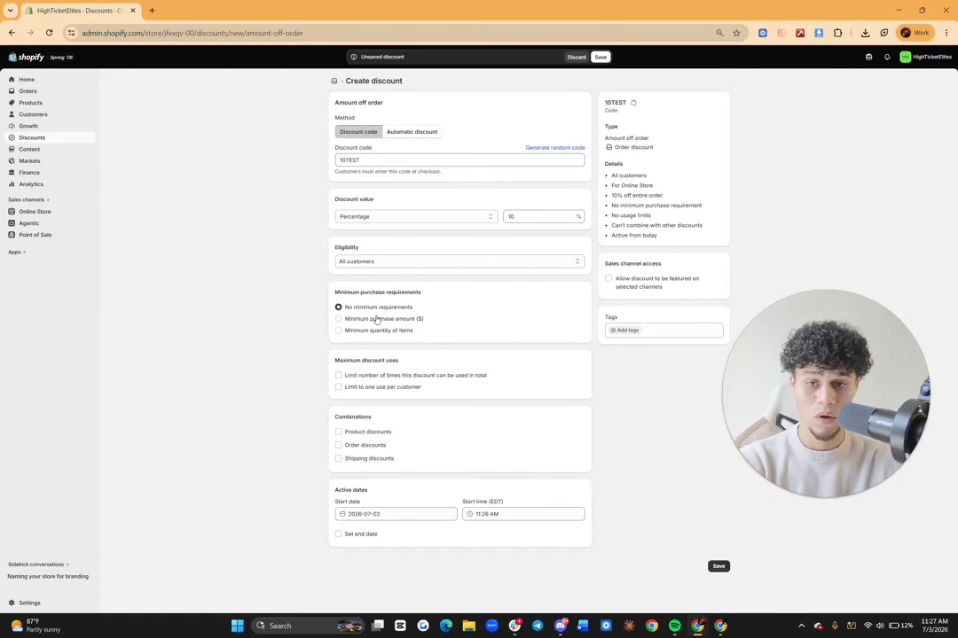
left_click(402, 321)
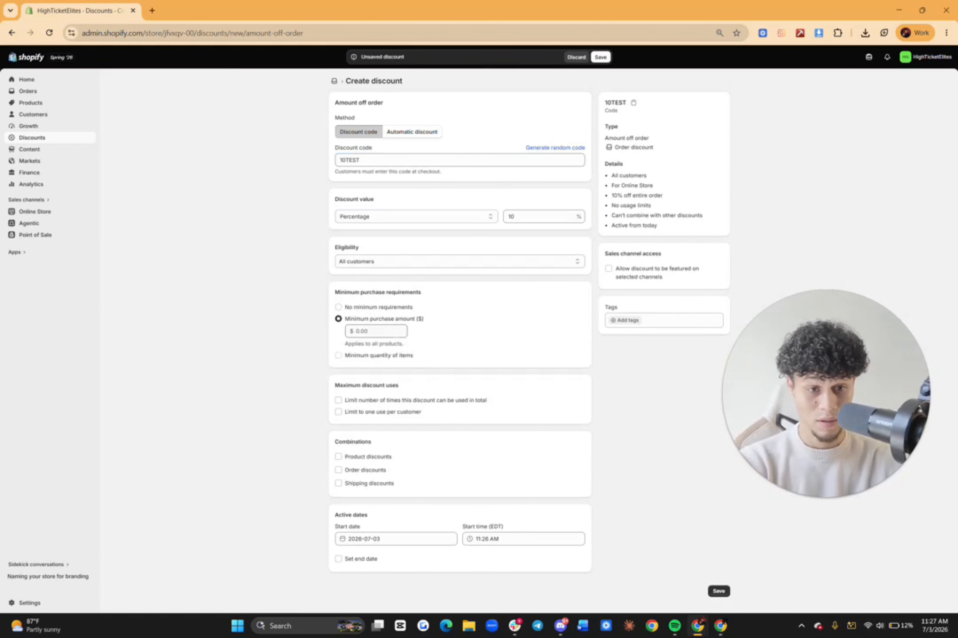
left_click(376, 307)
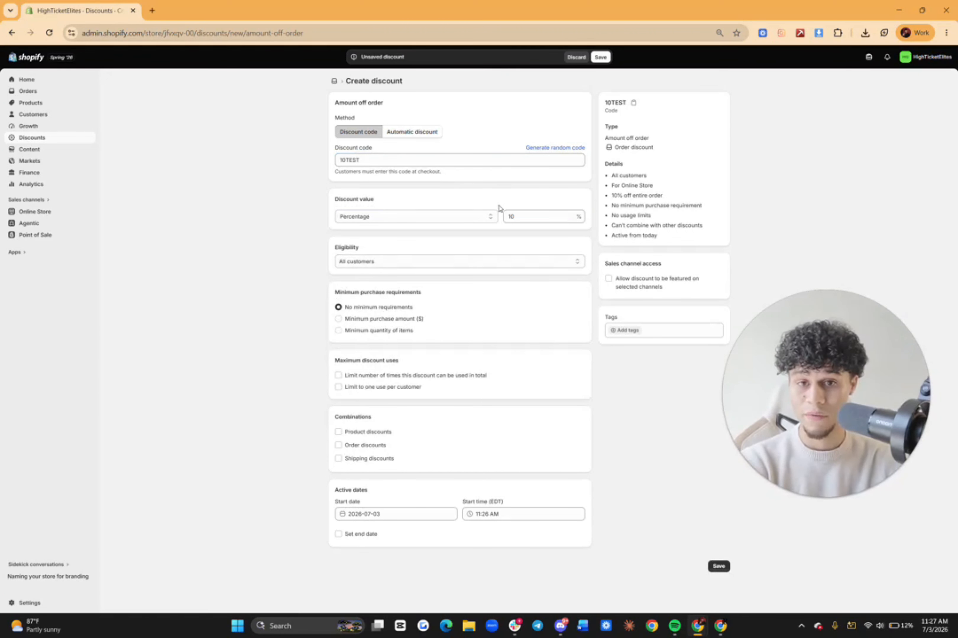
left_click(413, 321)
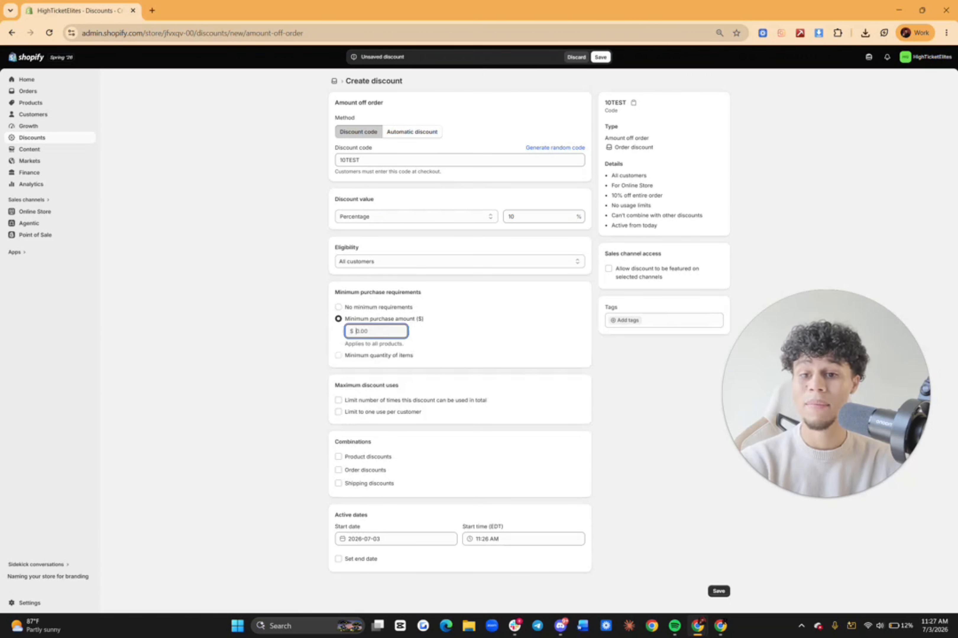
type("300")
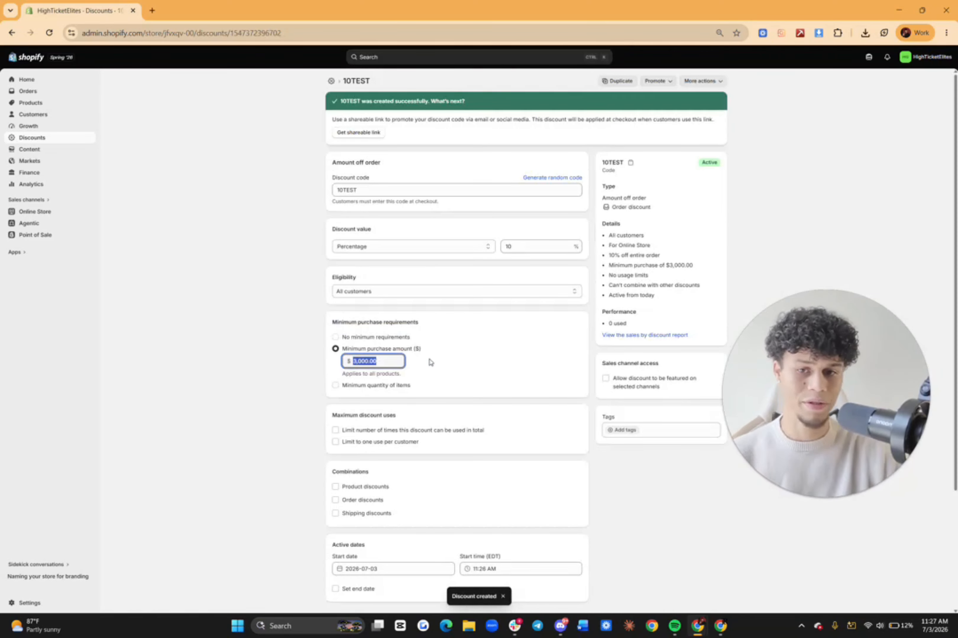
Step: Switch the 10TEST discount's minimum requirement to a quantity of items, try 2 items, and clear the quantity
left_click(466, 368)
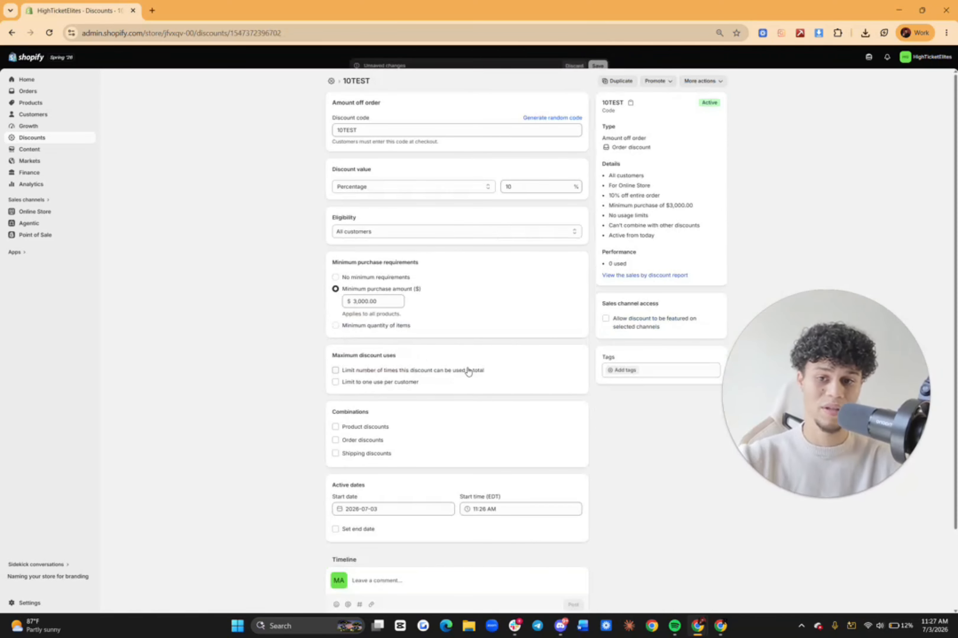
left_click(386, 325)
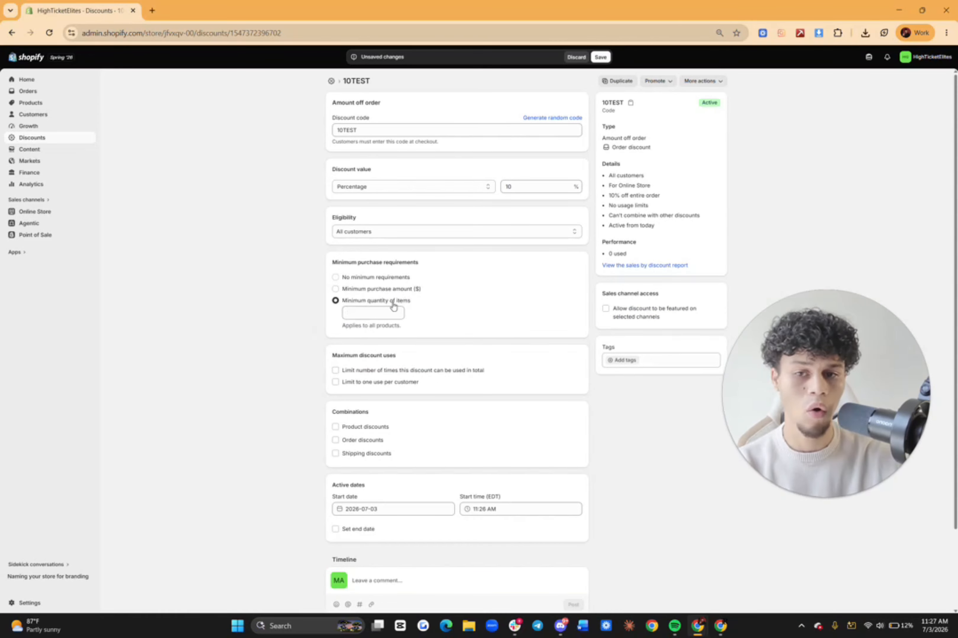
type("1")
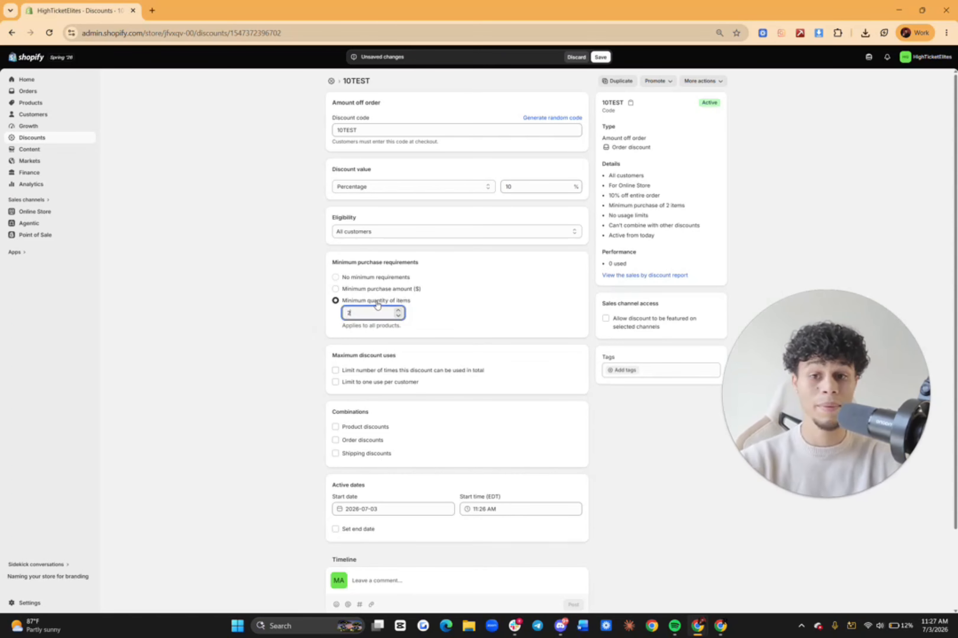
key("BackSpace")
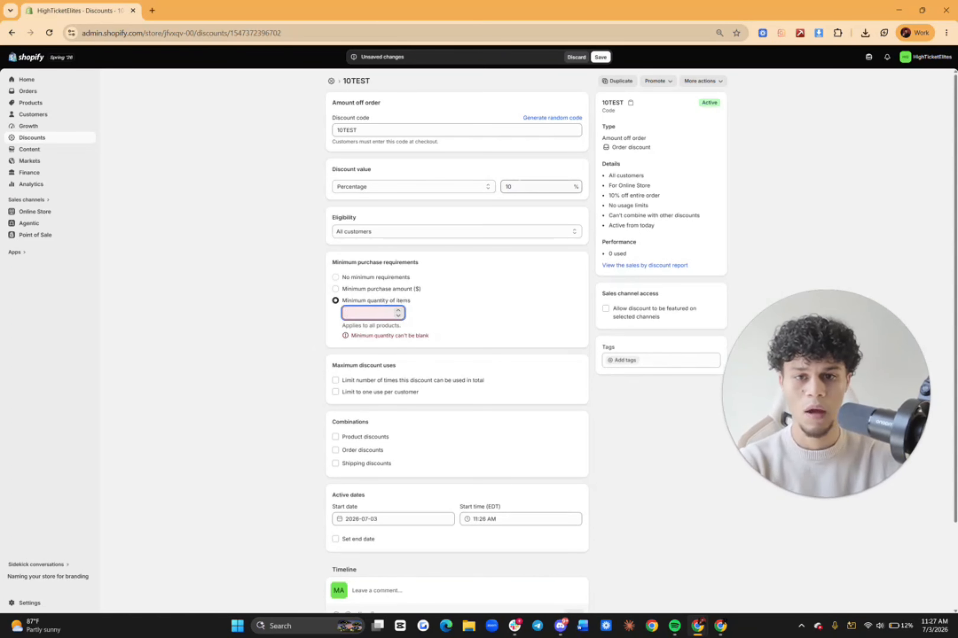
Step: Restore the 10TEST discount to 10 percent off with no minimum purchase requirements and save it
key("BackSpace")
key("BackSpace")
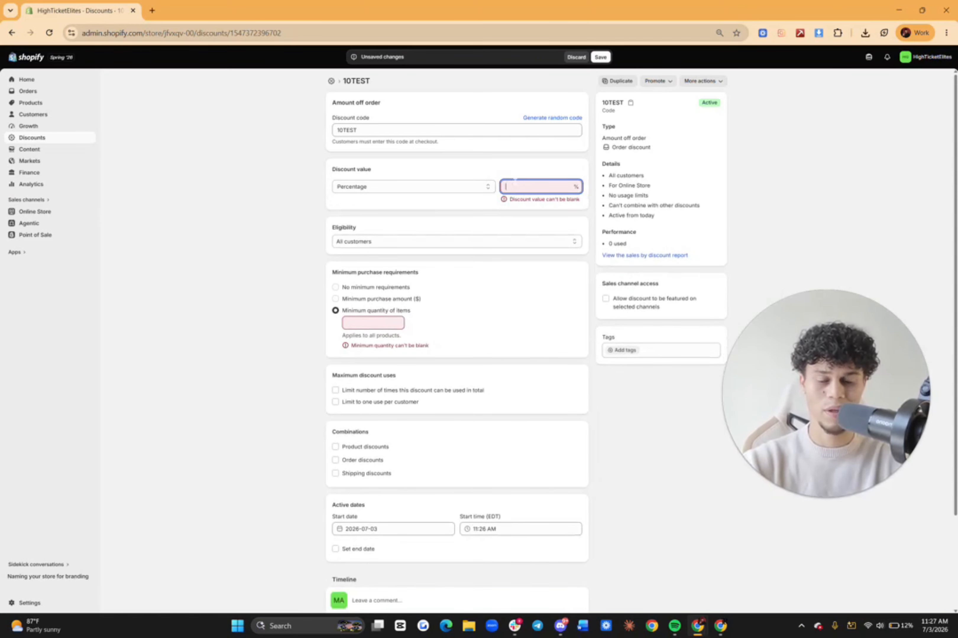
type("10")
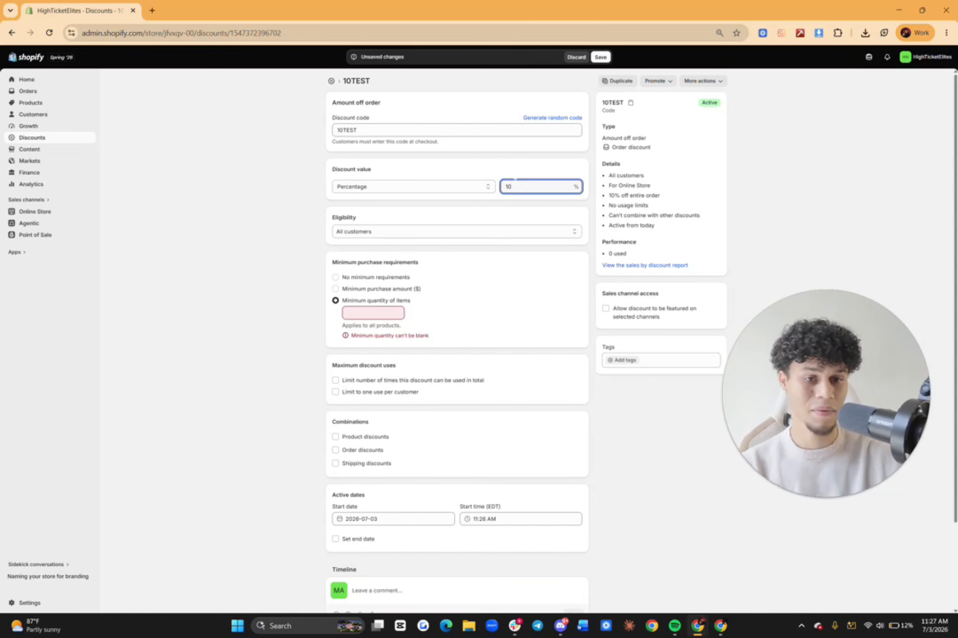
key("BackSpace")
key("BackSpace")
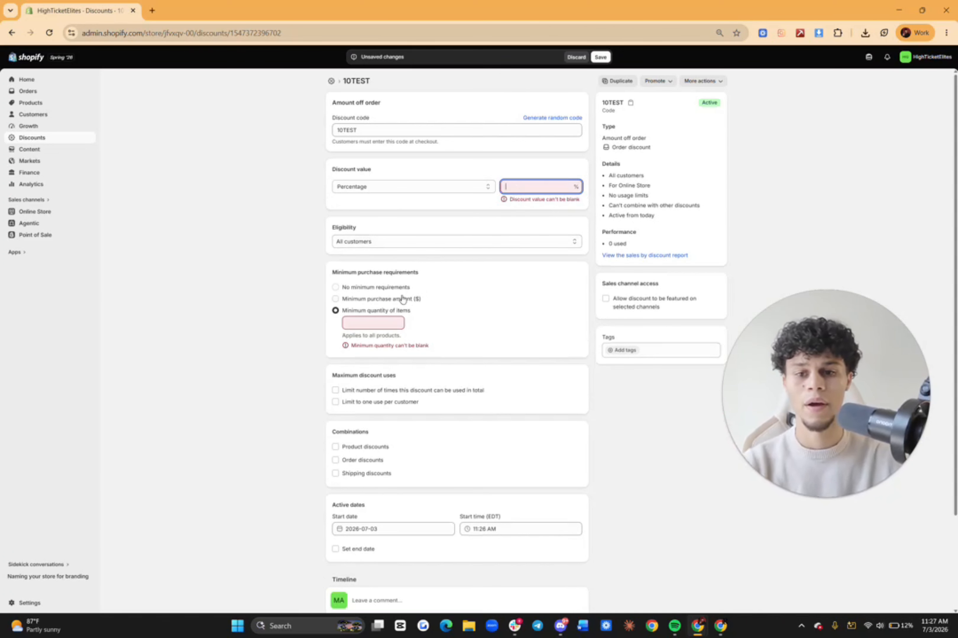
left_click(390, 289)
type("10")
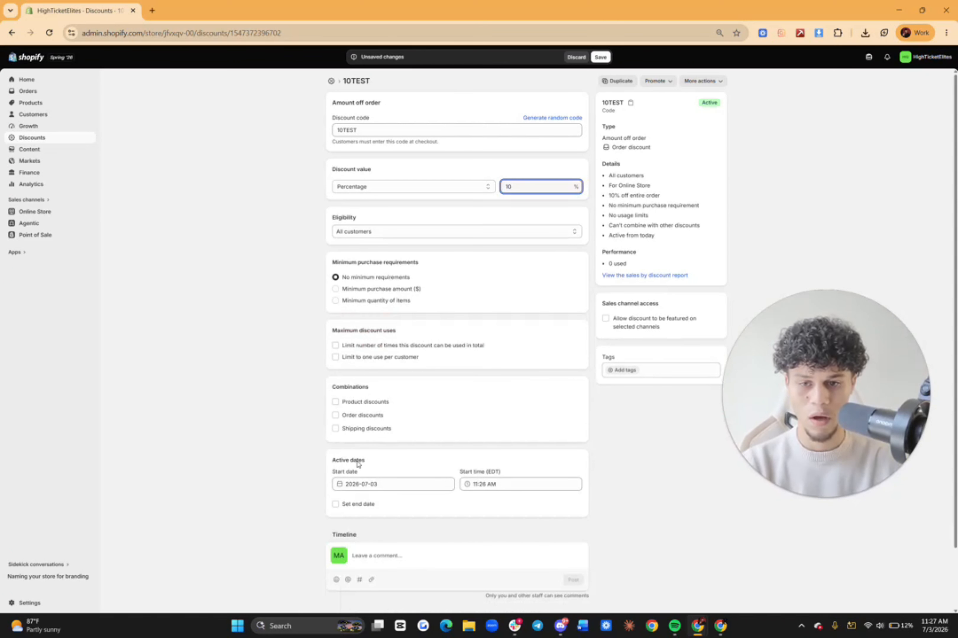
scroll(416, 410, "down", 2)
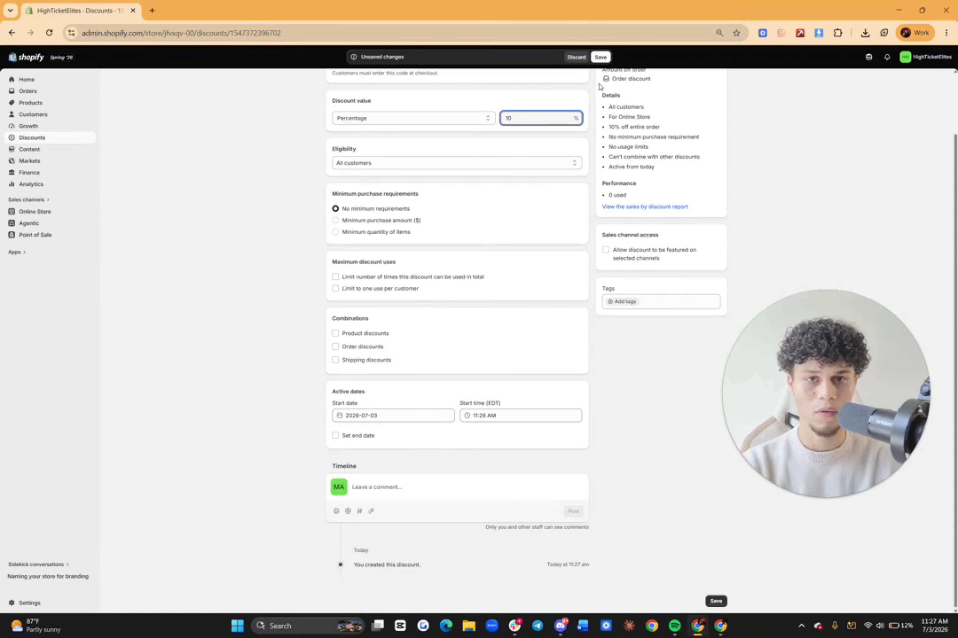
key("ctrl+s")
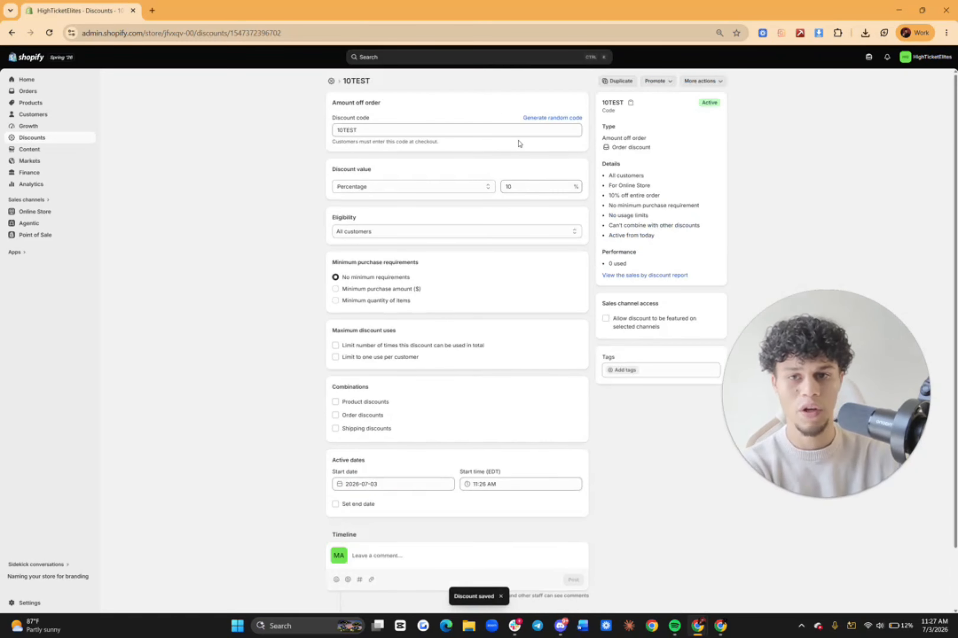
left_click_drag(701, 103, 728, 105)
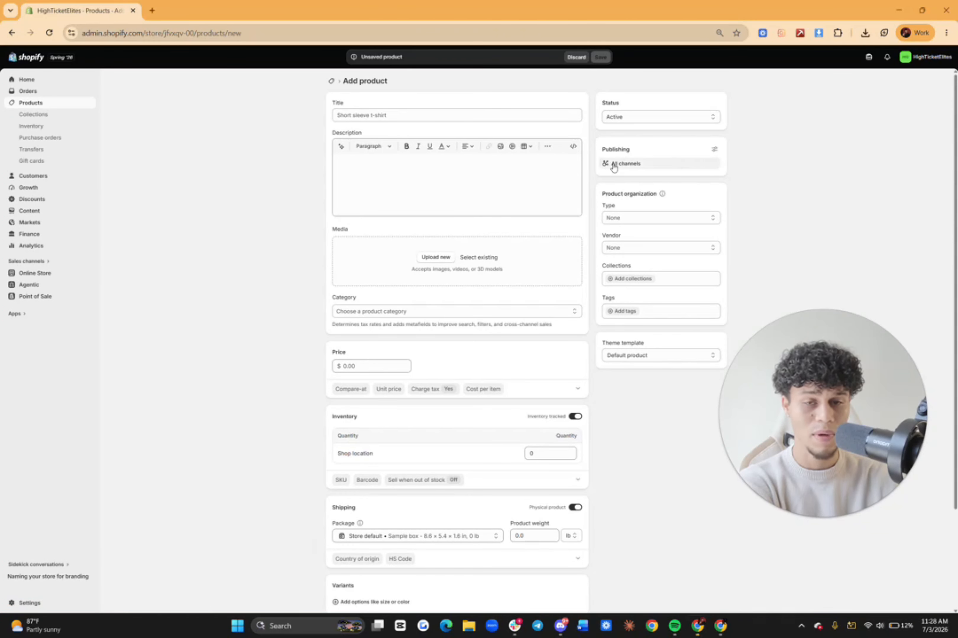
Step: Check the publishing channels of a new product and the sales channels of the Kayak collection without changing them
left_click(714, 149)
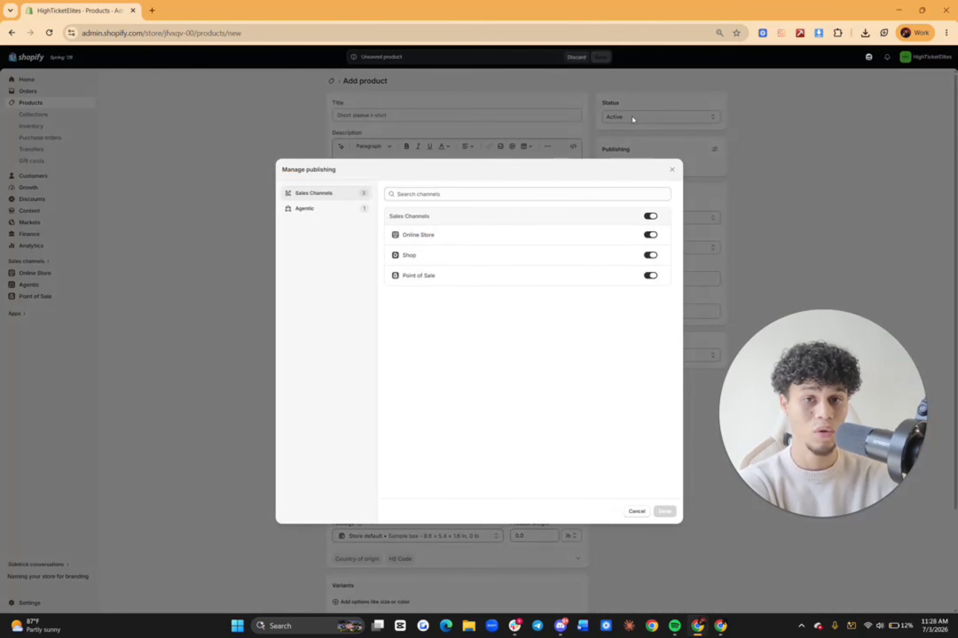
left_click(672, 170)
left_click(62, 115)
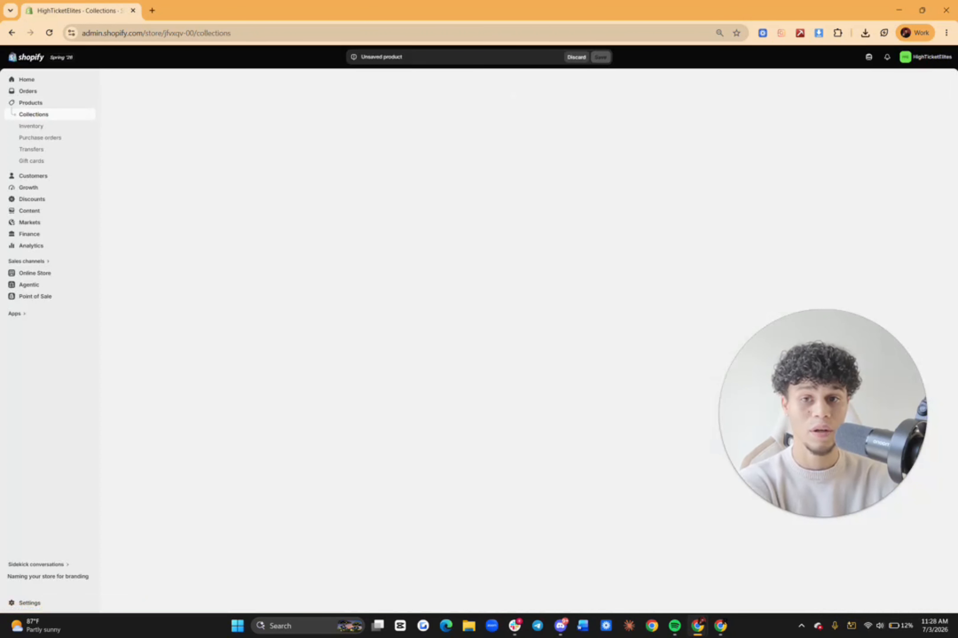
left_click(348, 141)
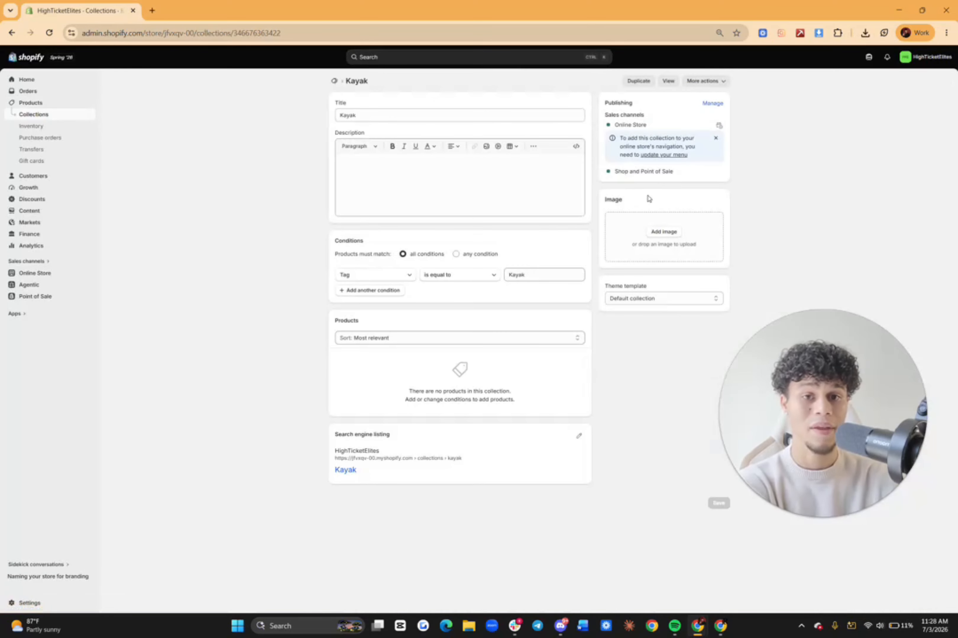
left_click(717, 104)
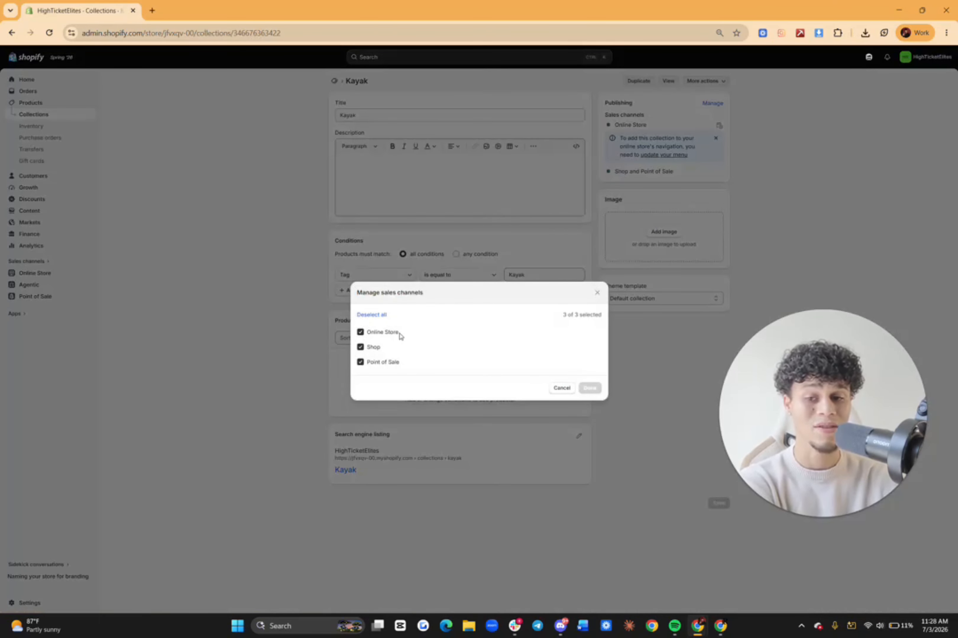
left_click(562, 388)
Step: Go through the Customers page and the store's Metaobjects, Files and Menus content pages
left_click(35, 177)
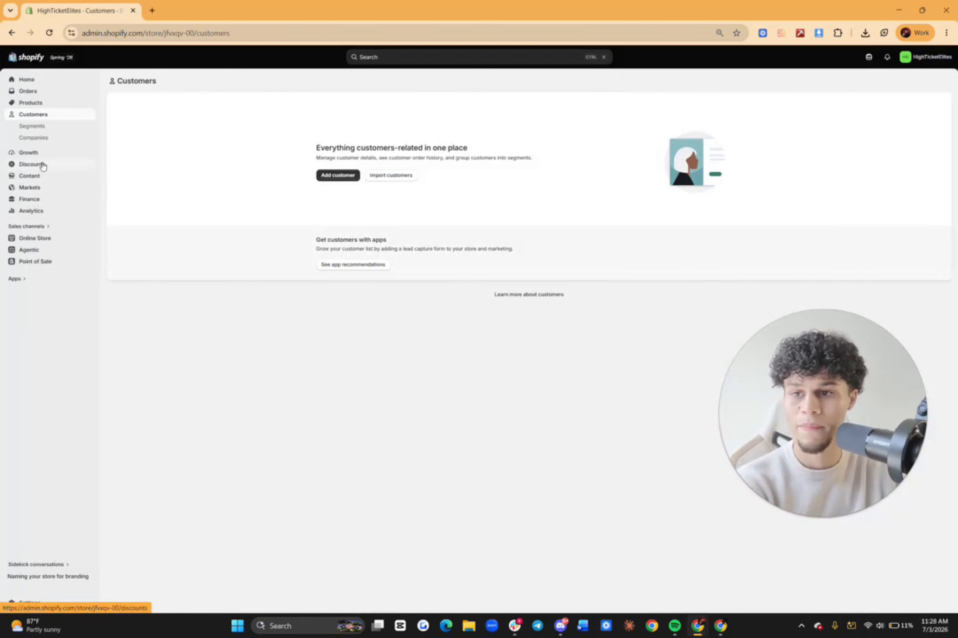
left_click(35, 166)
left_click(39, 153)
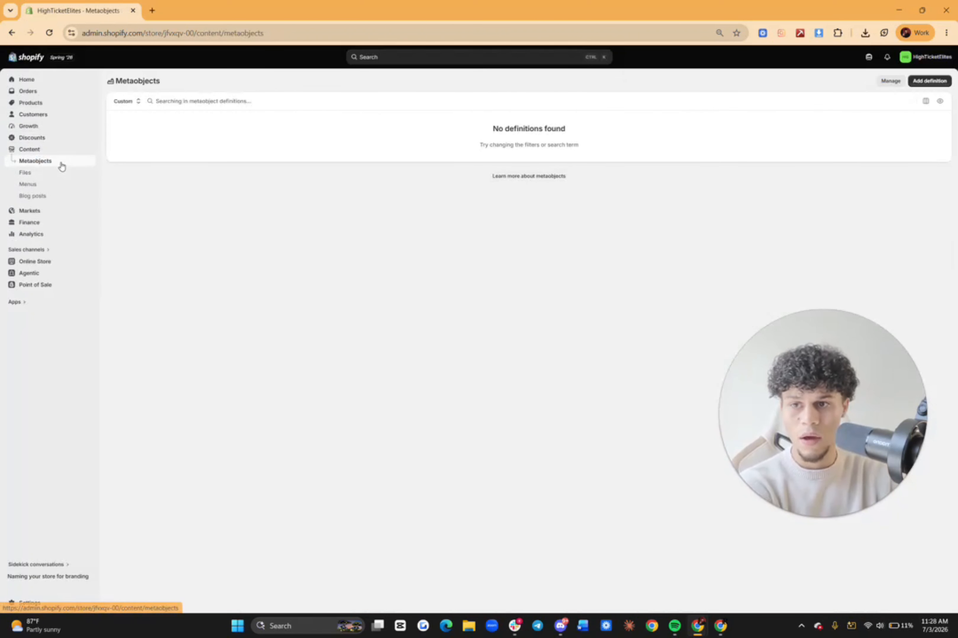
left_click(25, 172)
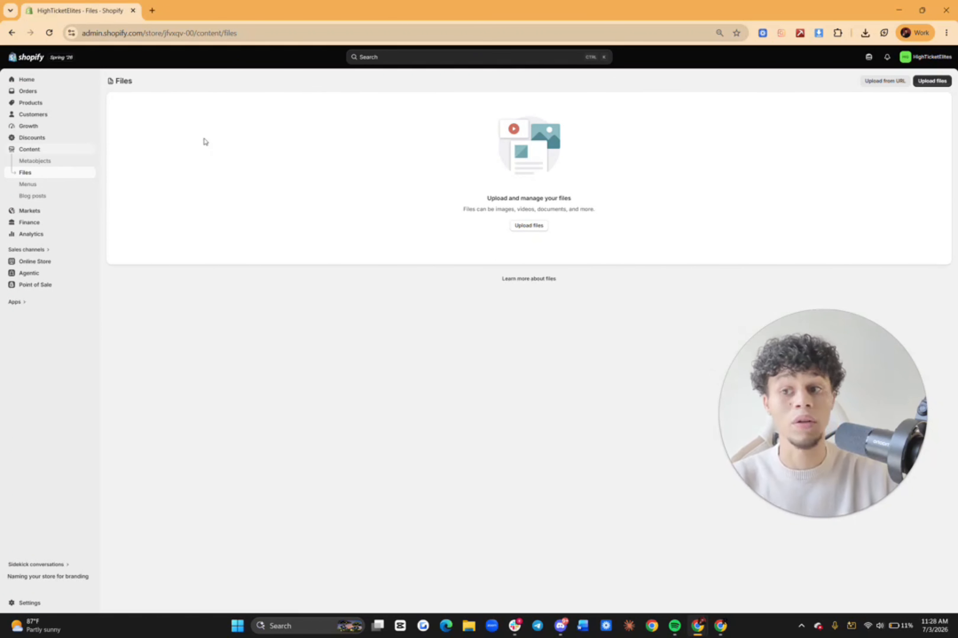
left_click(29, 185)
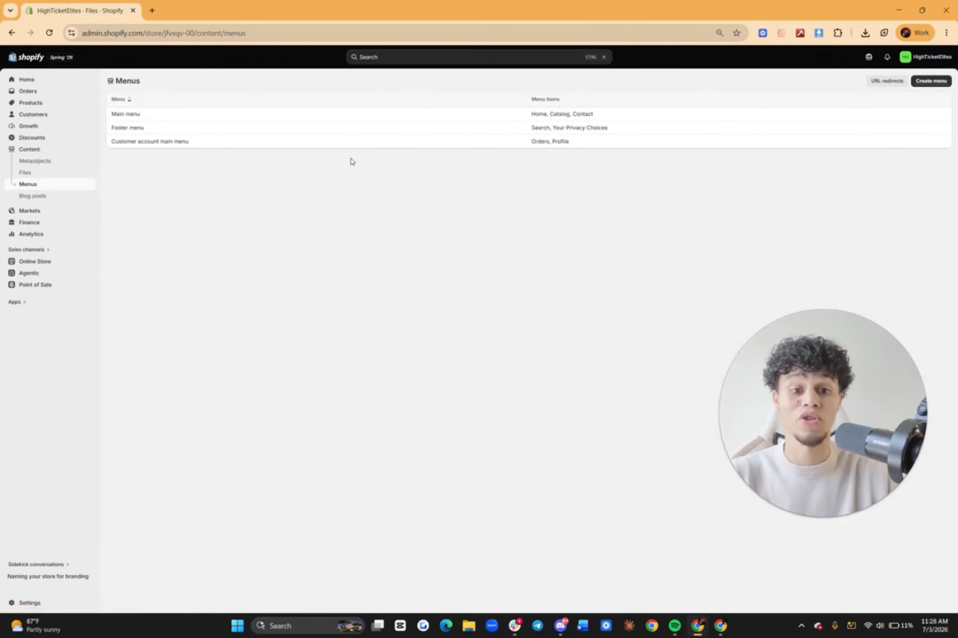
Step: Open bbqguys.com in a new browser tab and open the store's Main menu for editing
left_click(152, 12)
type("bbqguys.com")
key("Return")
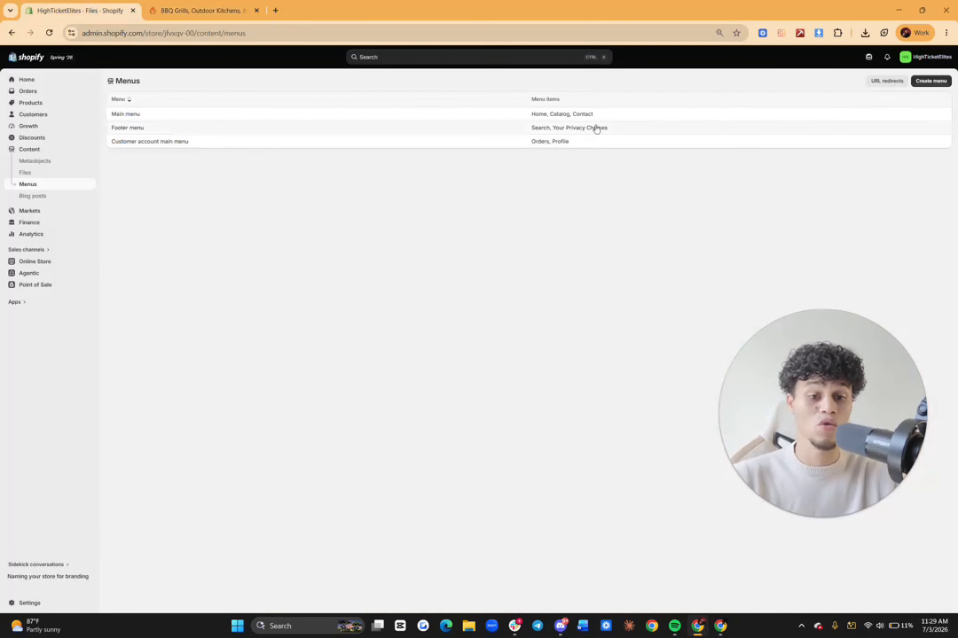
left_click(589, 116)
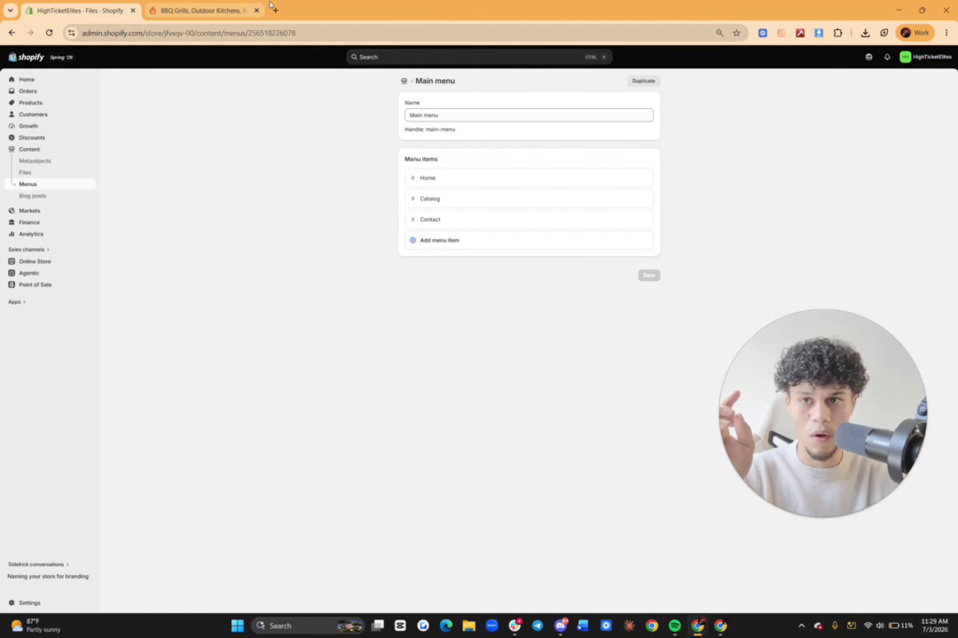
Step: Dismiss the BBQGuys sign-up popup and examine the Grills & Outdoor Cooking submenu as a navigation example
left_click(193, 10)
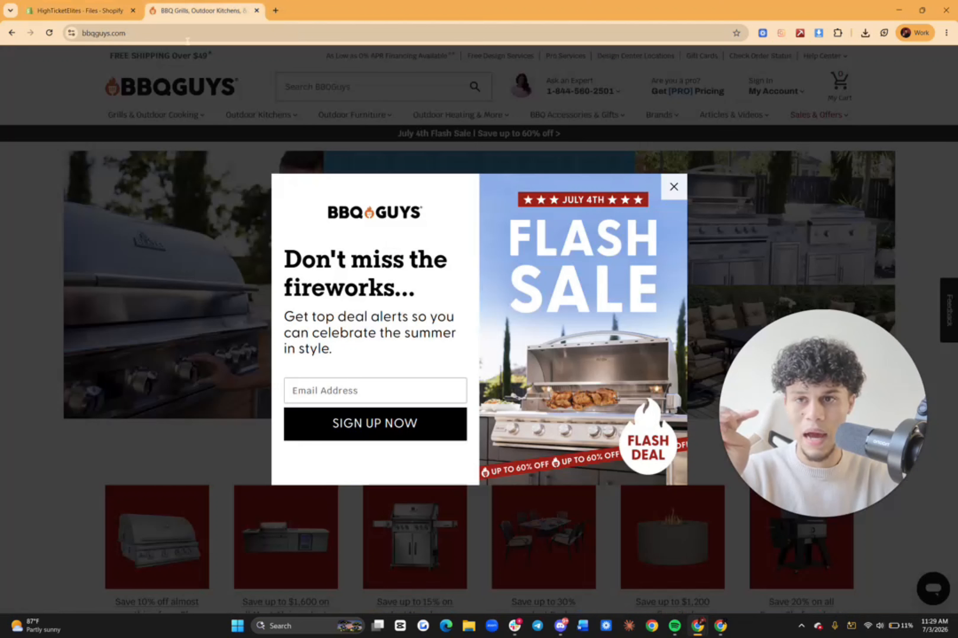
left_click(671, 187)
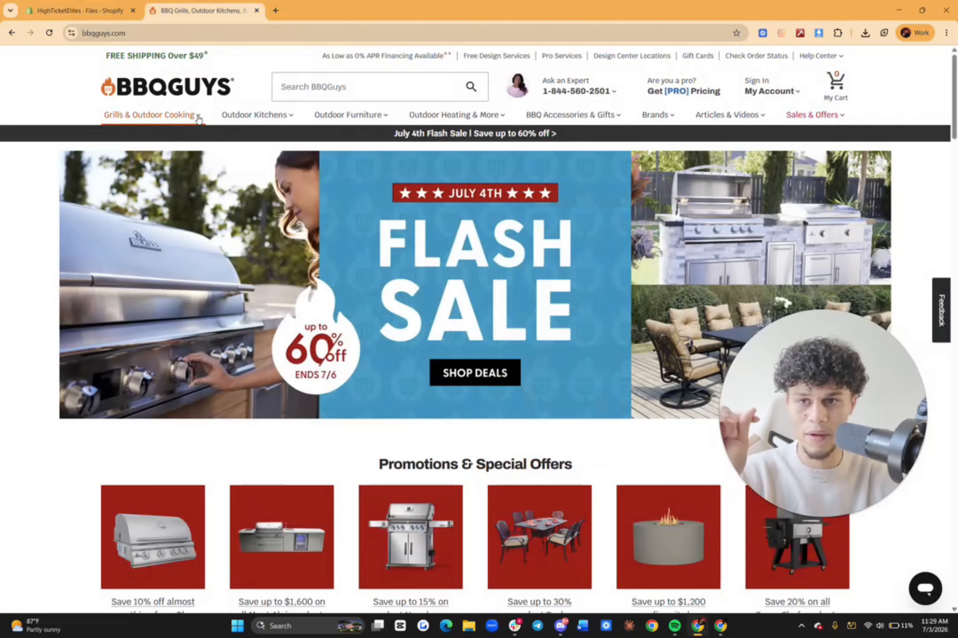
mouse_move(198, 118)
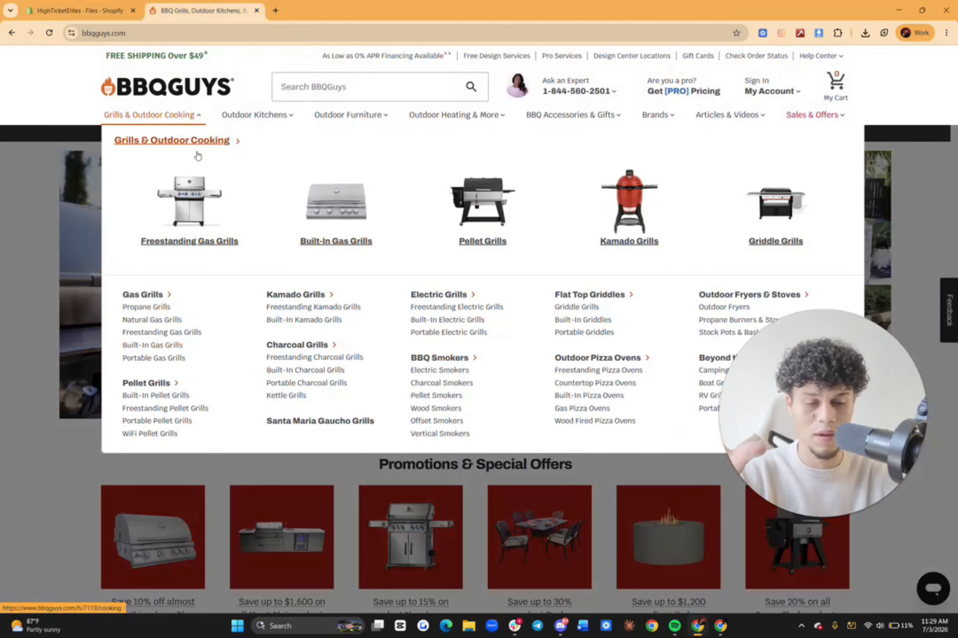
Step: Nest the Contact item under Catalog in the Main menu and compare the structure with BBQGuys' navigation
left_click(110, 12)
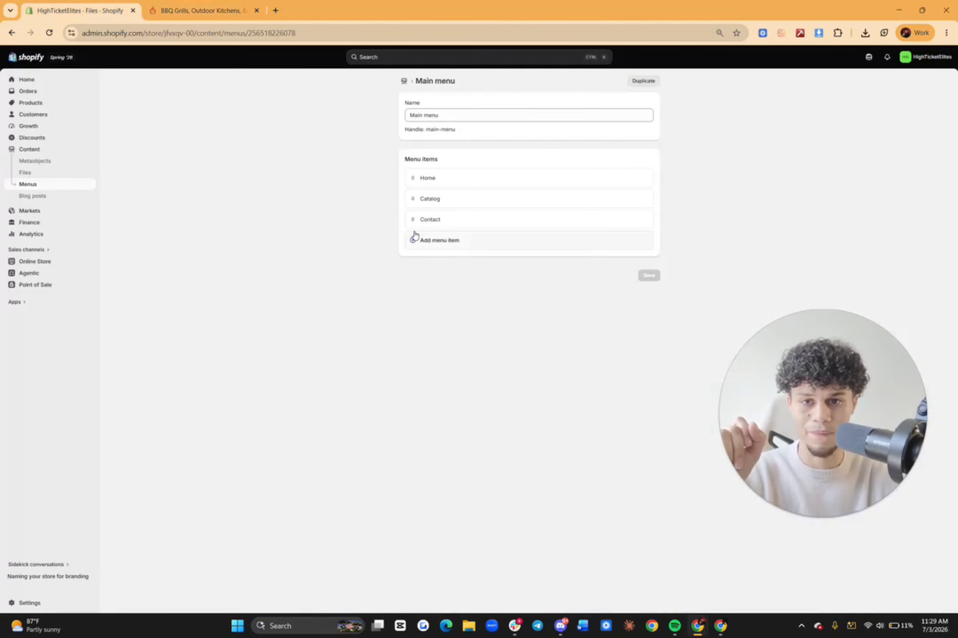
left_click_drag(413, 219, 406, 193)
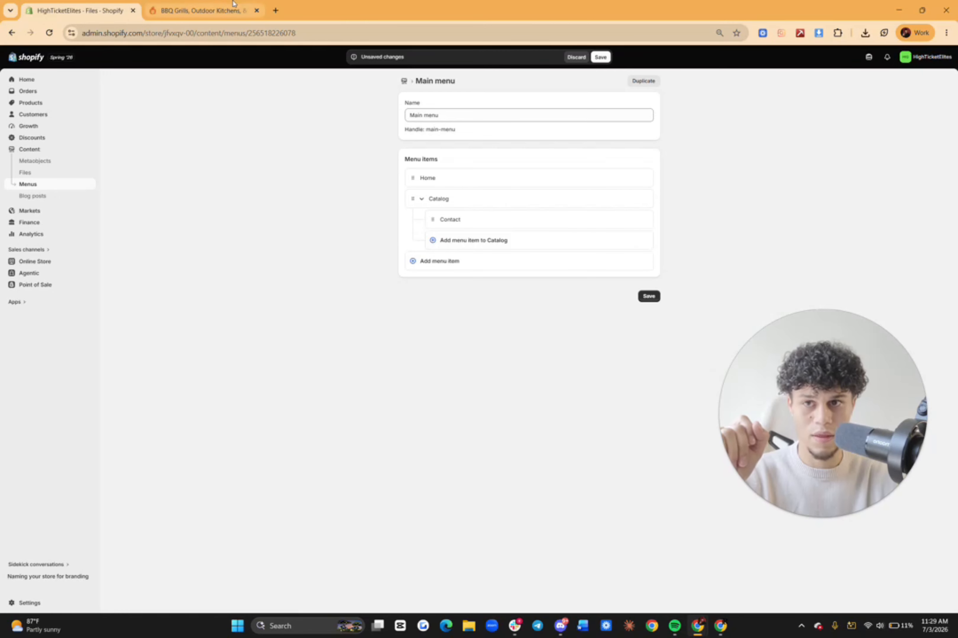
left_click(202, 10)
mouse_move(189, 119)
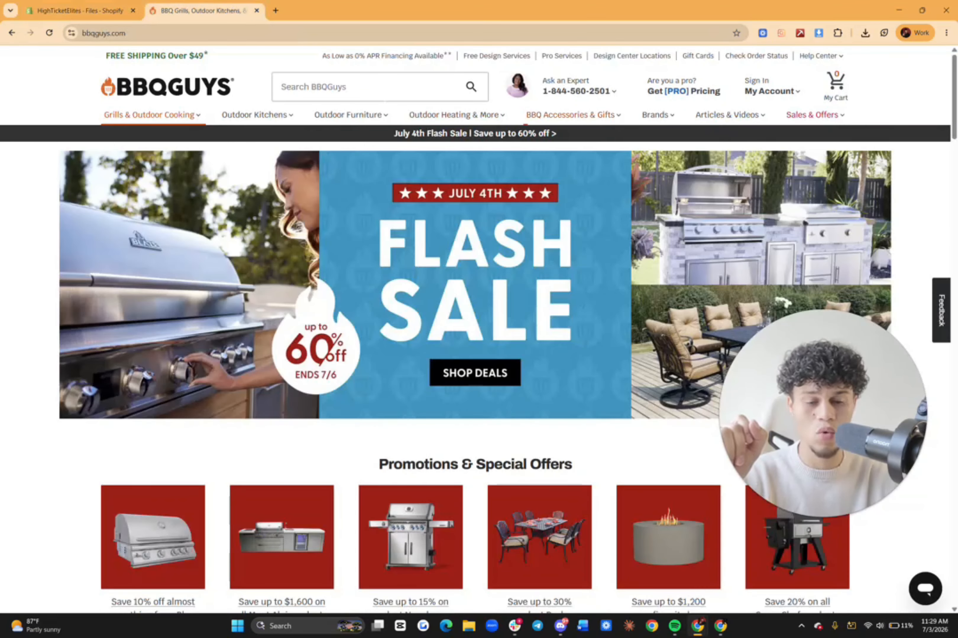
Step: Remove the Contact and Catalog items from the store's Main menu
left_click(79, 11)
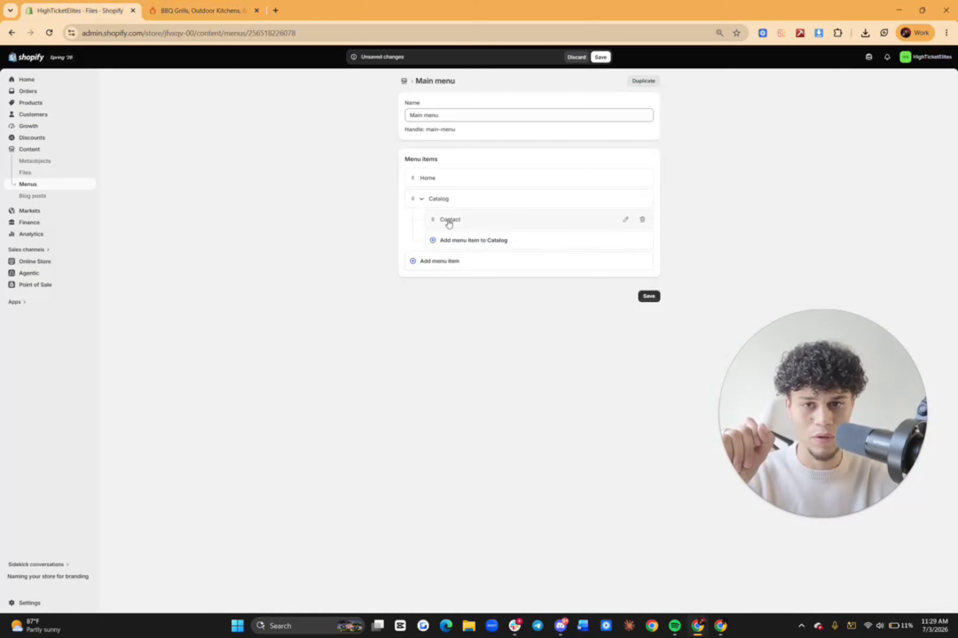
left_click(642, 219)
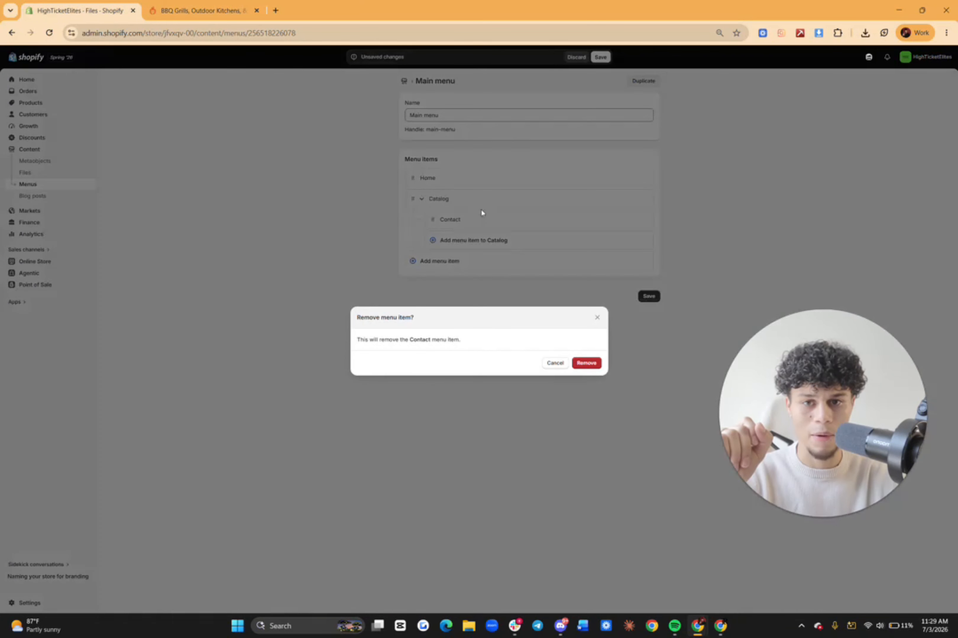
left_click(585, 364)
left_click(641, 198)
left_click(584, 364)
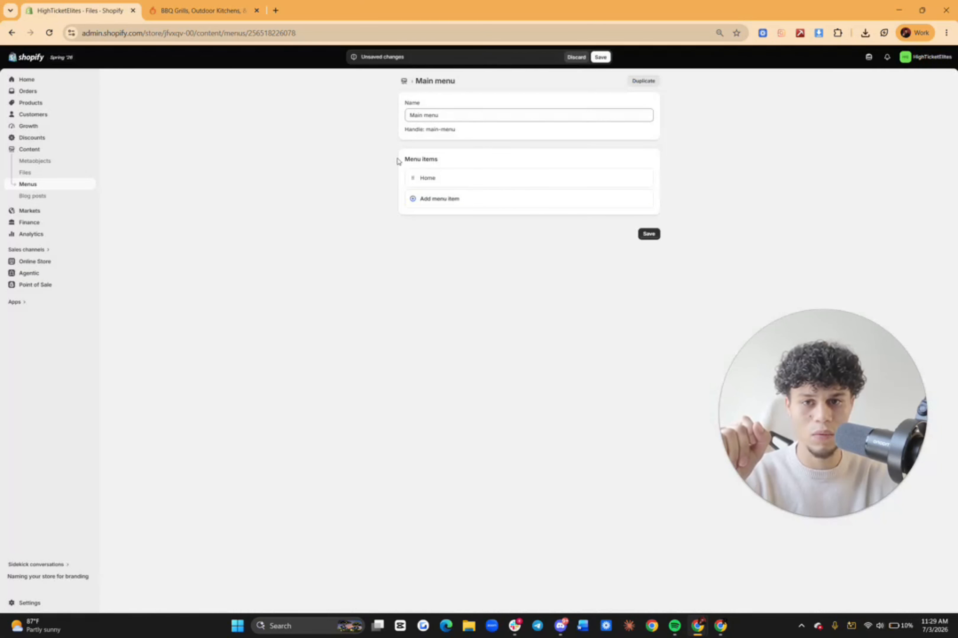
Step: Relabel the Home menu item as Shop now and add a second, blank menu item
left_click(625, 177)
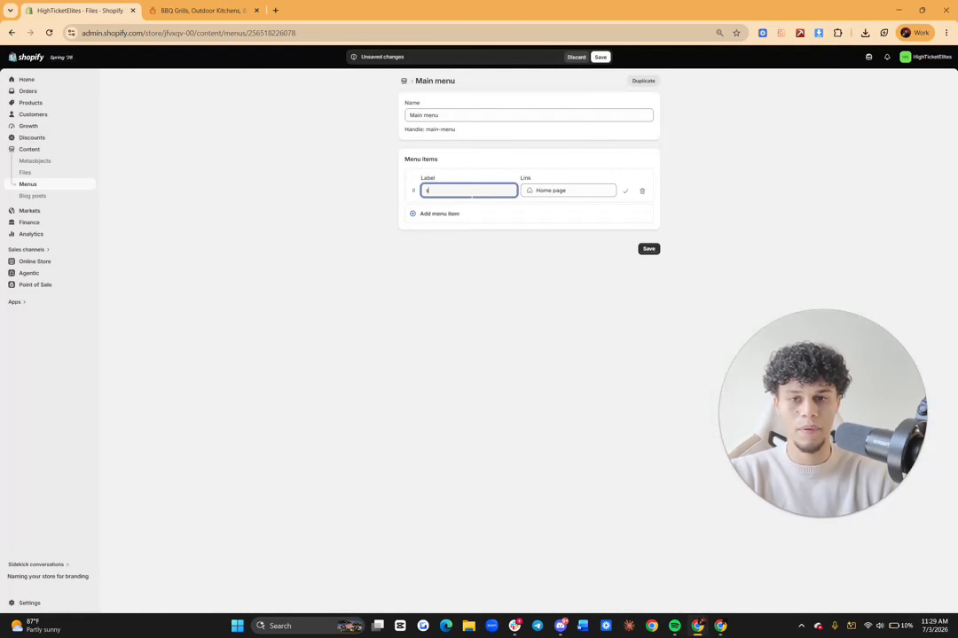
type("Shop now")
left_click(453, 214)
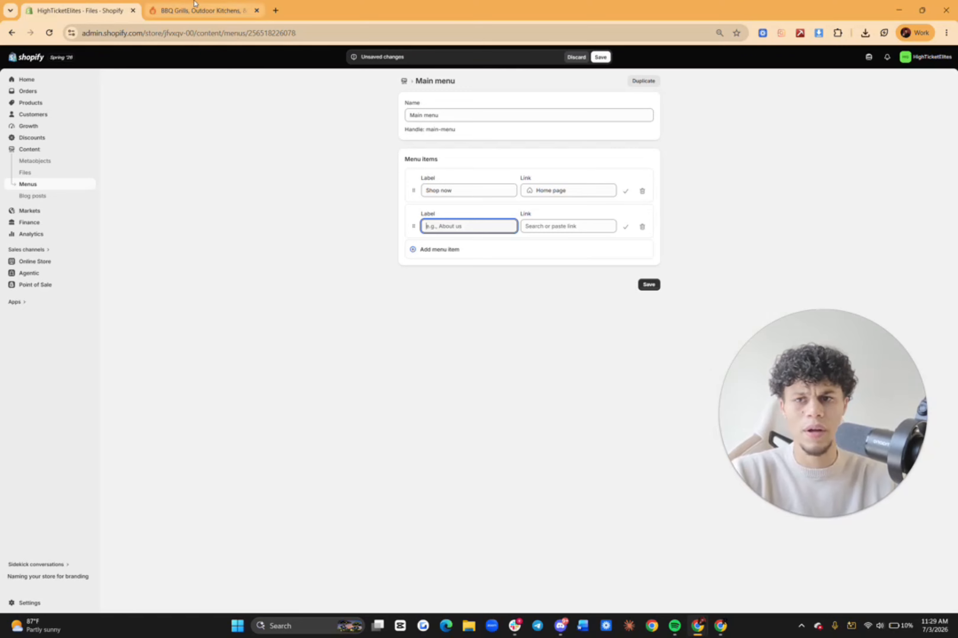
Step: Switch to the BBQGuys browser tab, go to Google and search for watersports equipment
left_click(223, 10)
key("ctrl+l")
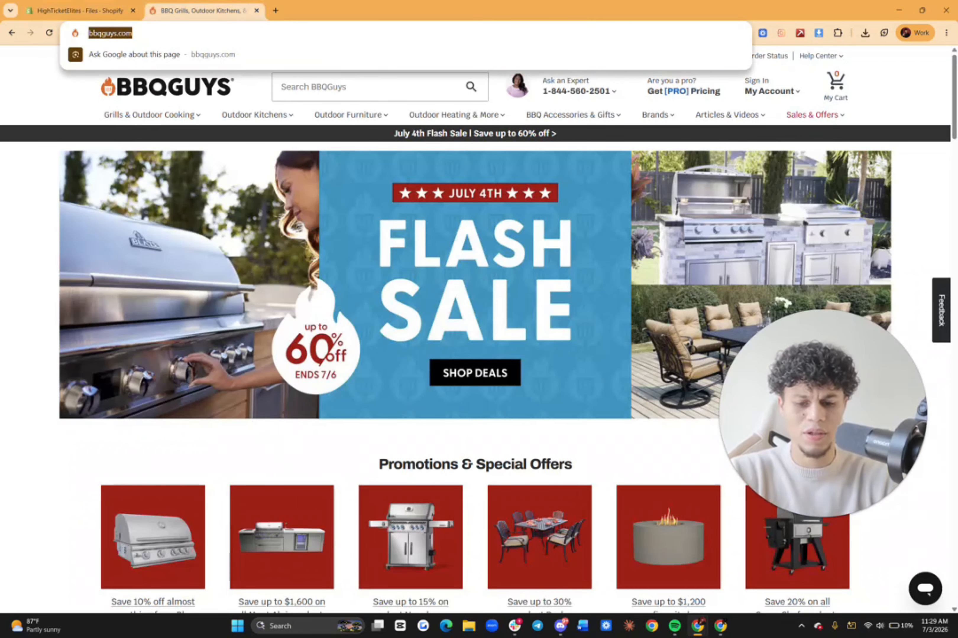
type("google")
key("Return")
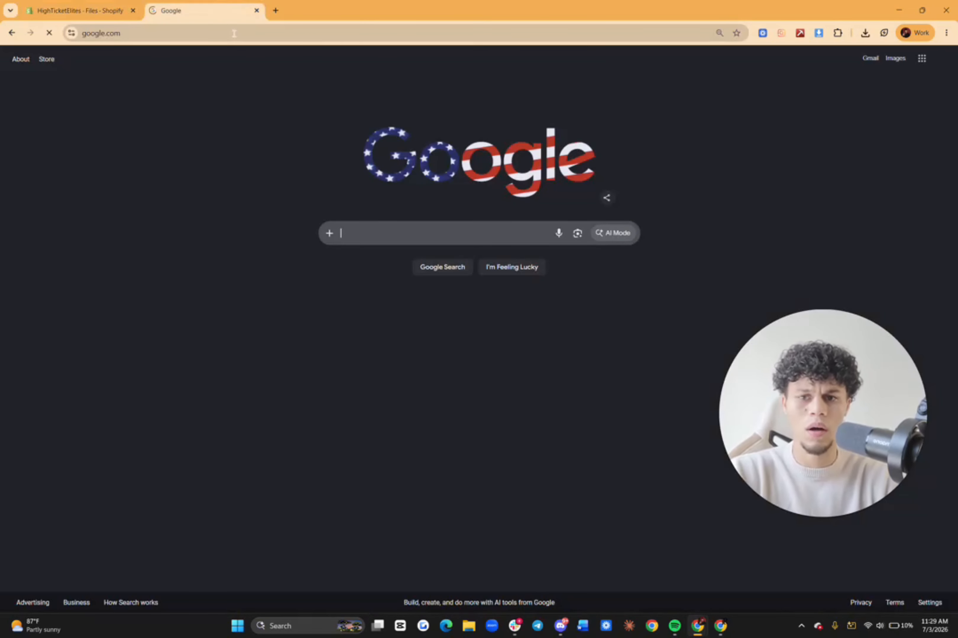
type("watersports equipment")
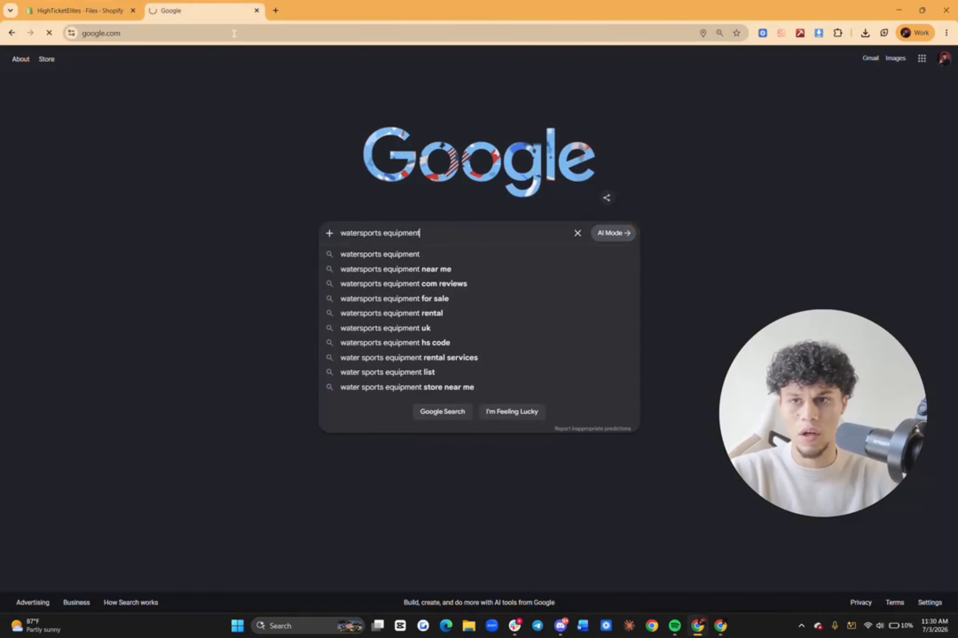
key("Return")
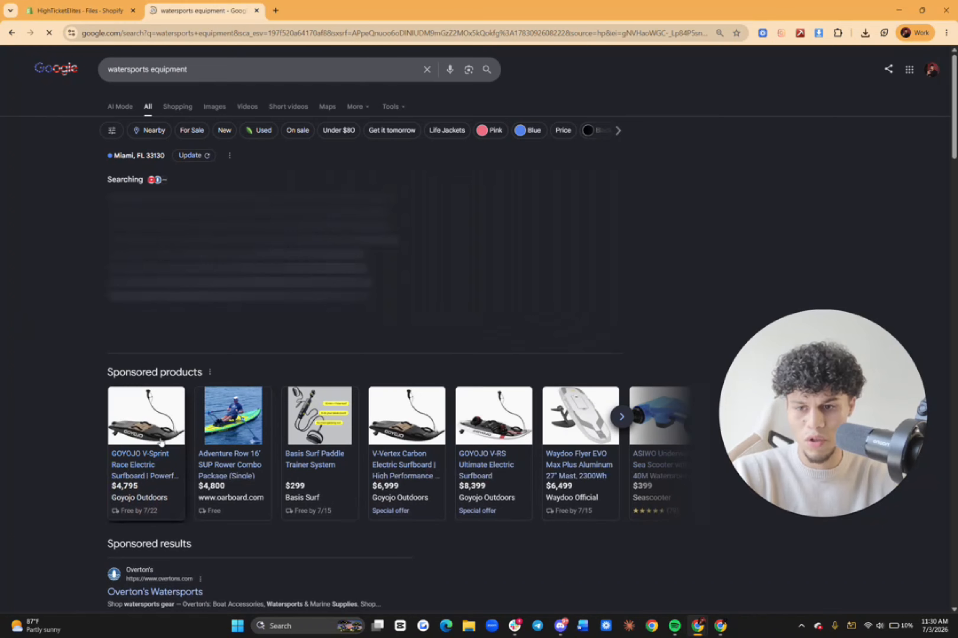
Step: Open a Wakehouse product page from the search results and examine the site's Water Ski submenu
left_click(349, 260)
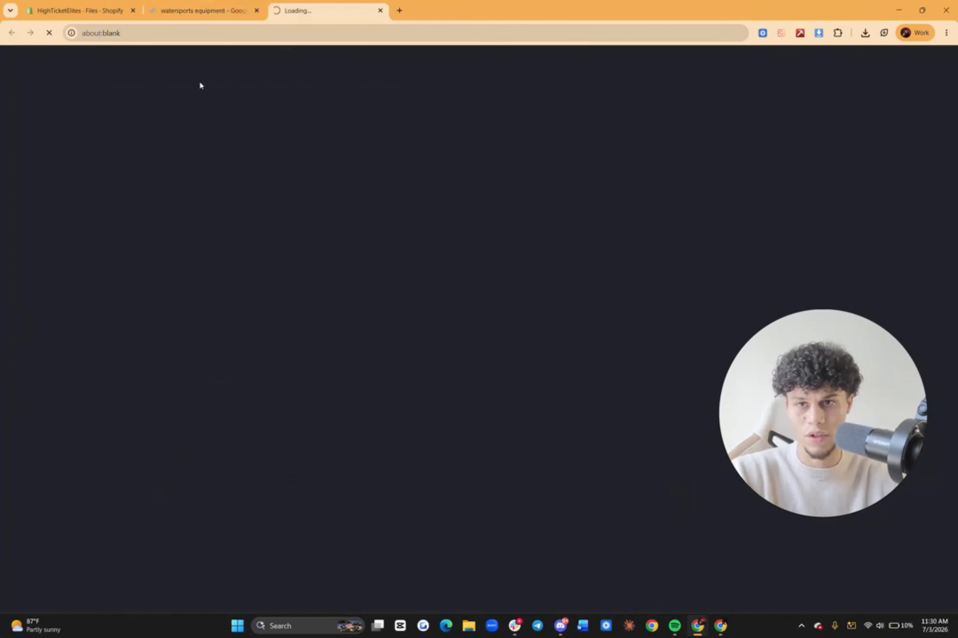
left_click(256, 11)
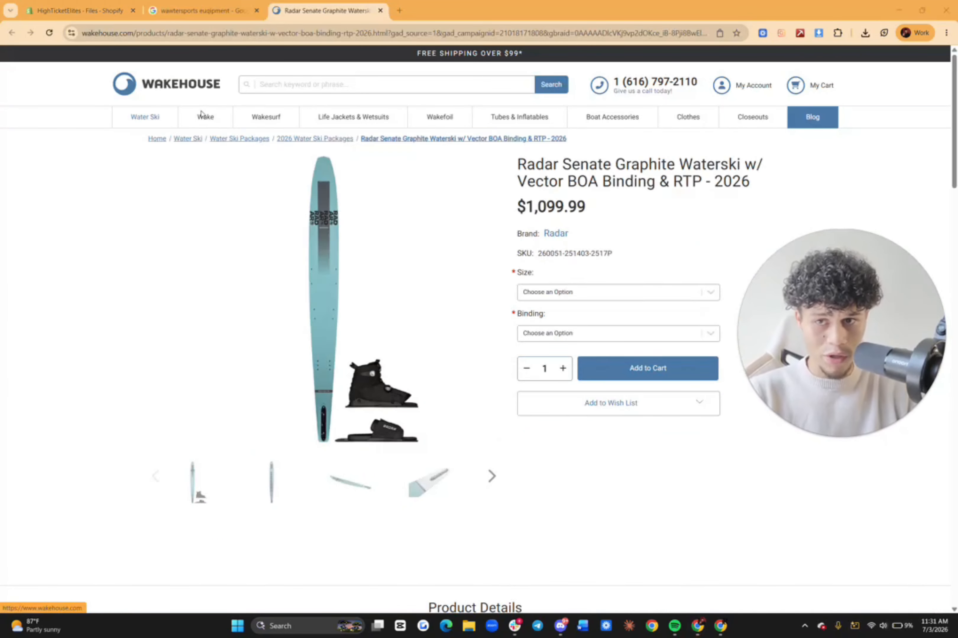
mouse_move(151, 117)
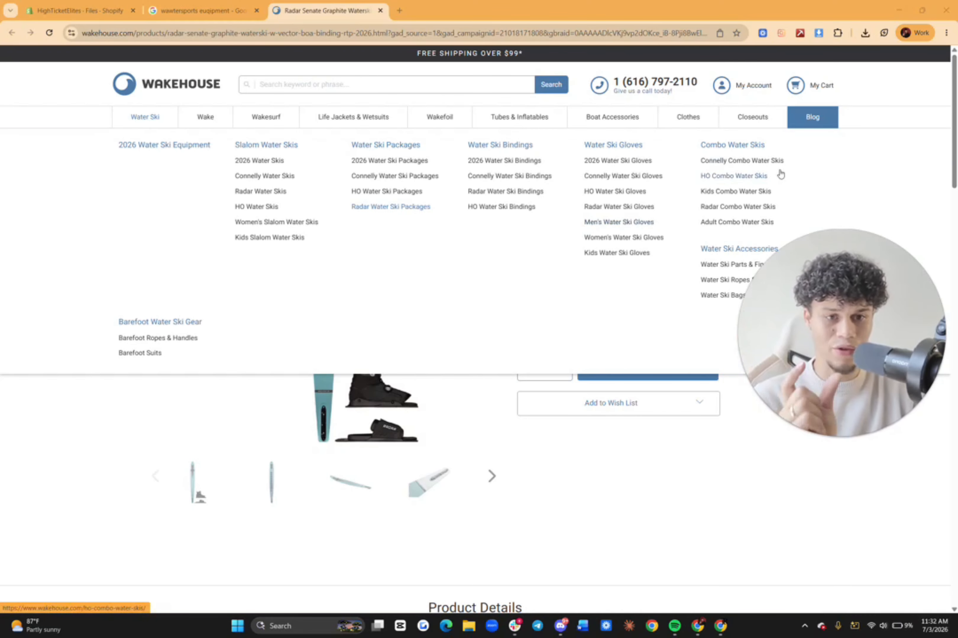
Step: Compare Wakehouse's category submenus, including Life Jackets & Wetsuits and Tubes & Inflatables, with the draft Main menu in Shopify
mouse_move(323, 126)
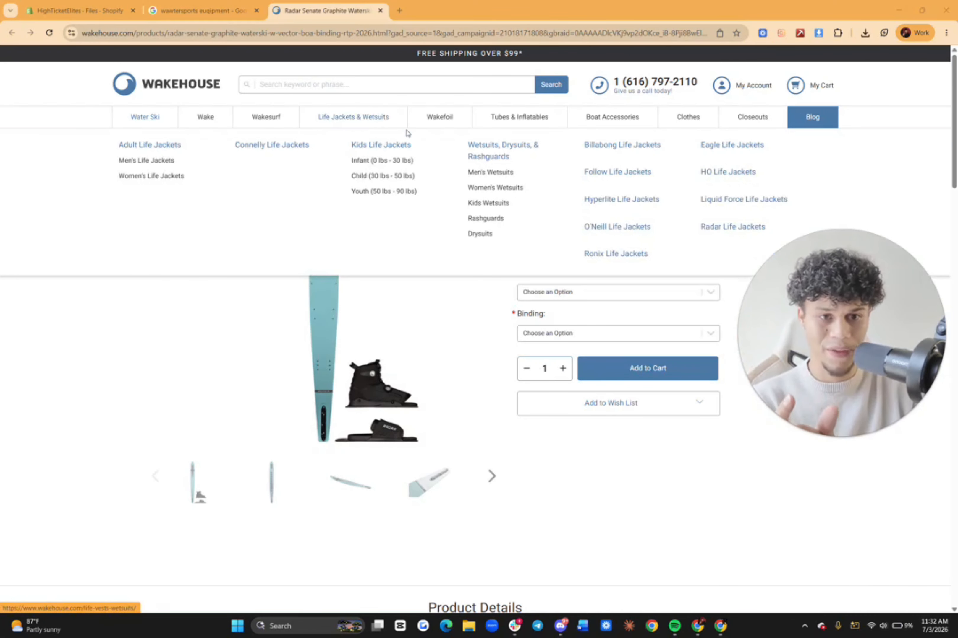
mouse_move(275, 125)
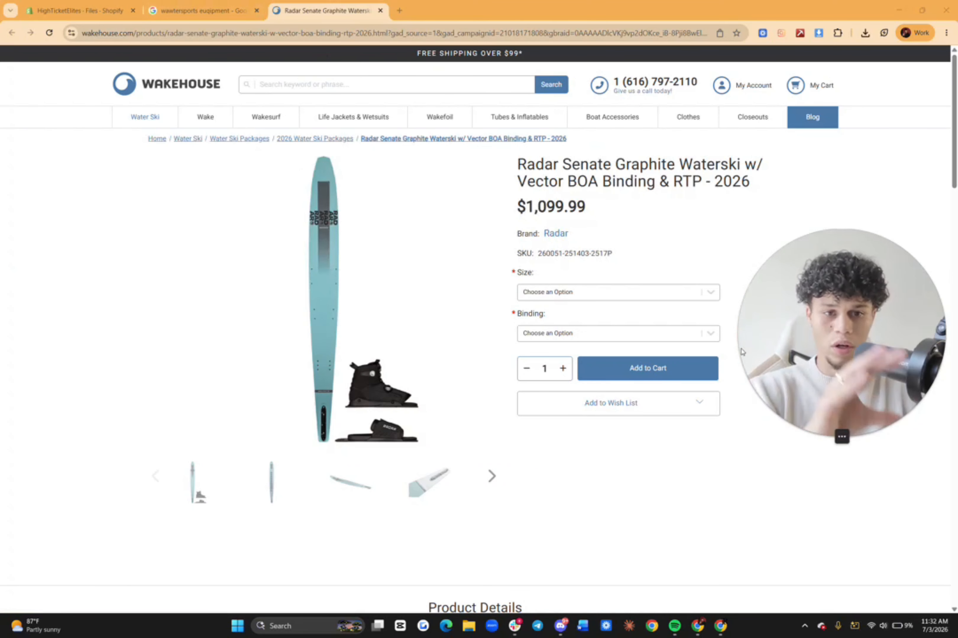
left_click(103, 7)
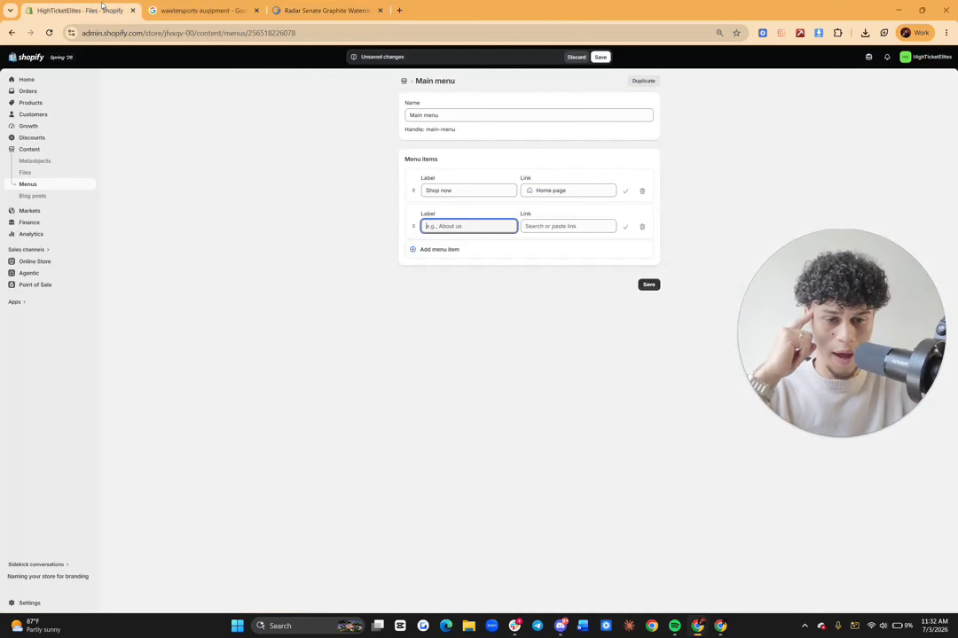
left_click(373, 310)
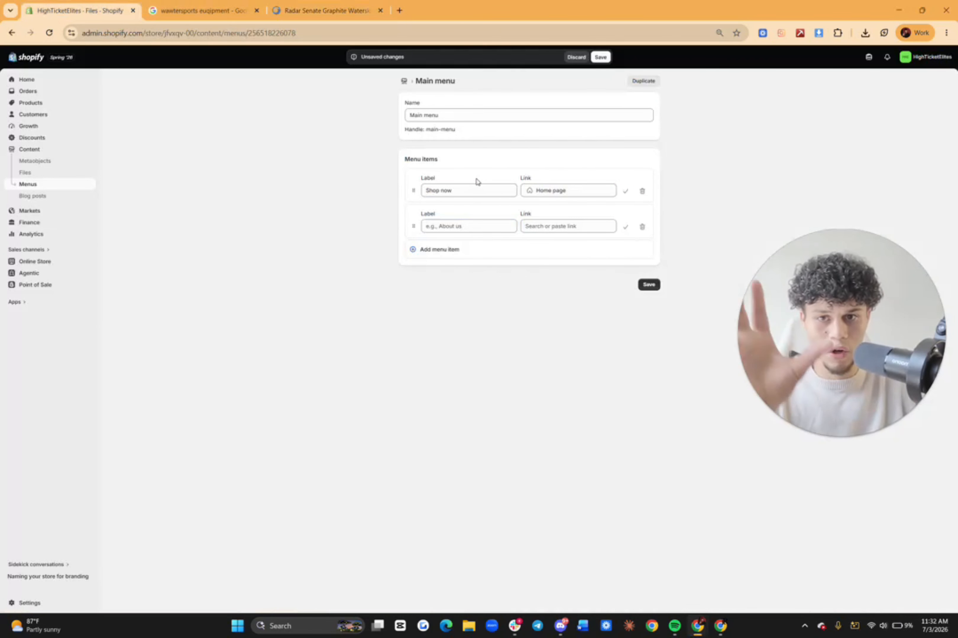
left_click(320, 11)
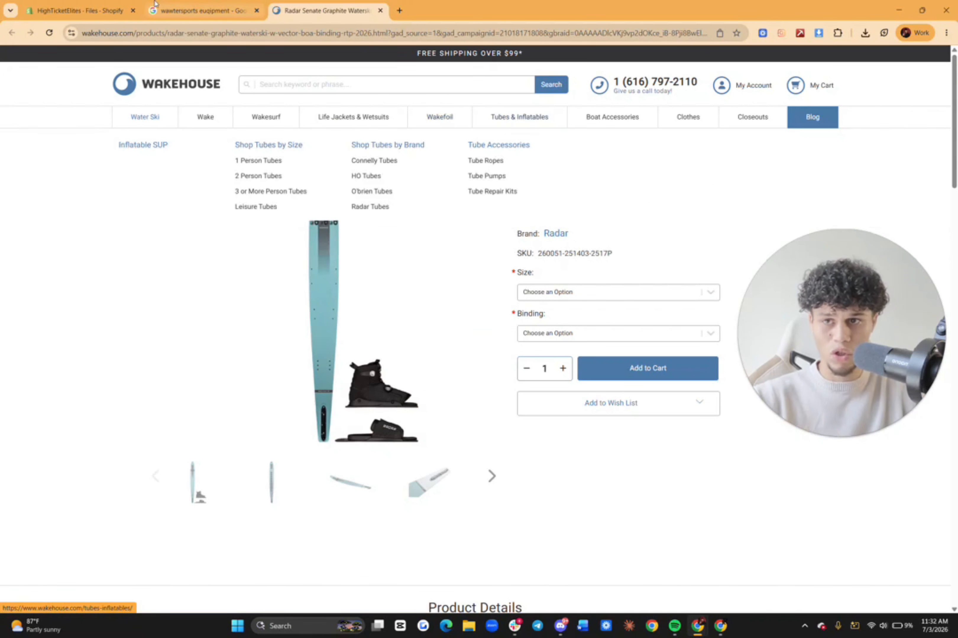
Step: Switch to the Shopify tab, label the second menu item Wake and link it to All collections
left_click(108, 10)
left_click(481, 230)
type("Wake")
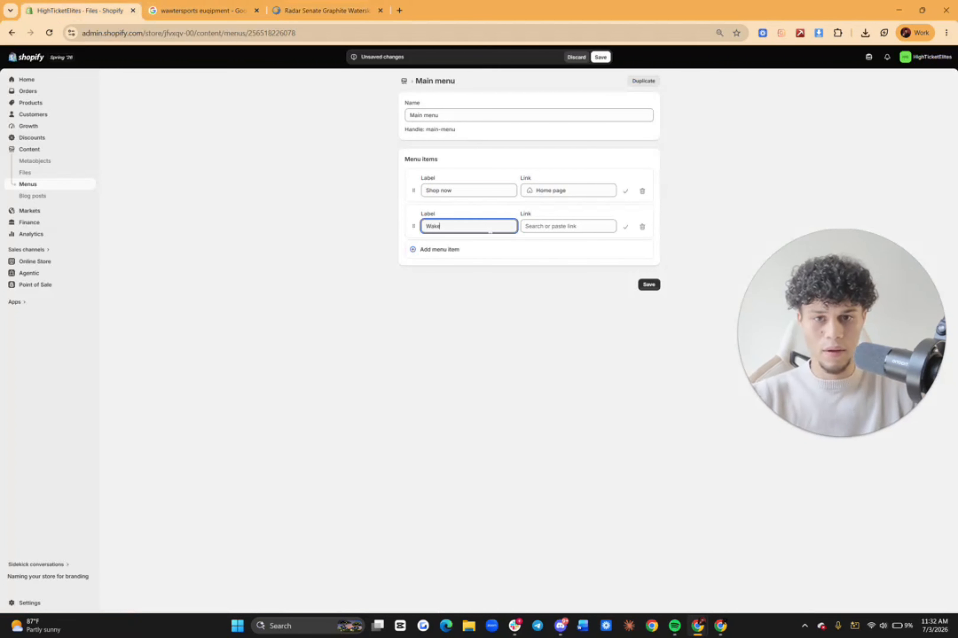
left_click(567, 226)
left_click(569, 296)
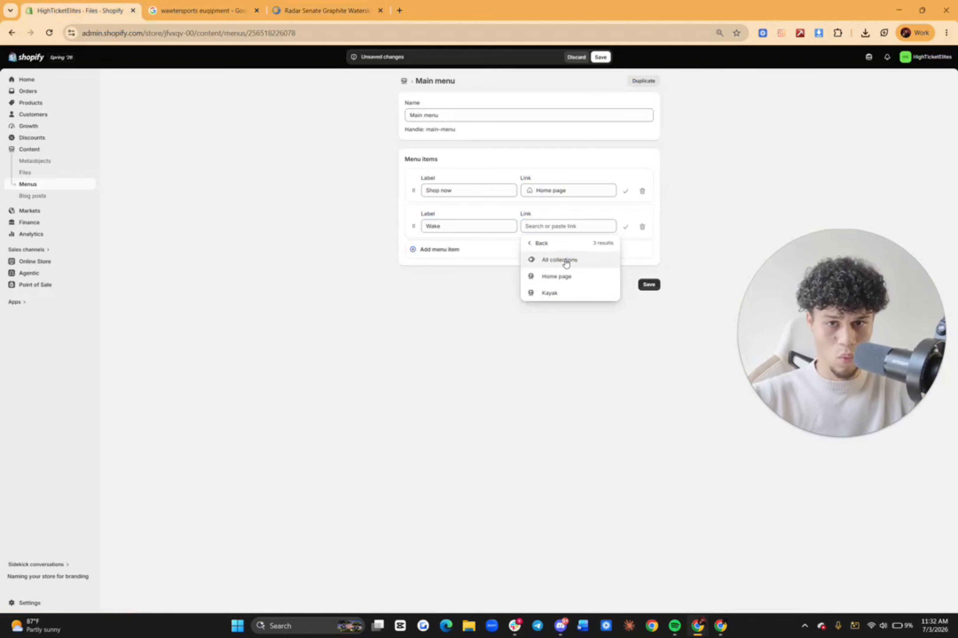
left_click(566, 264)
Step: Add a third menu item labelled Surfboards and link it to All collections
left_click(456, 251)
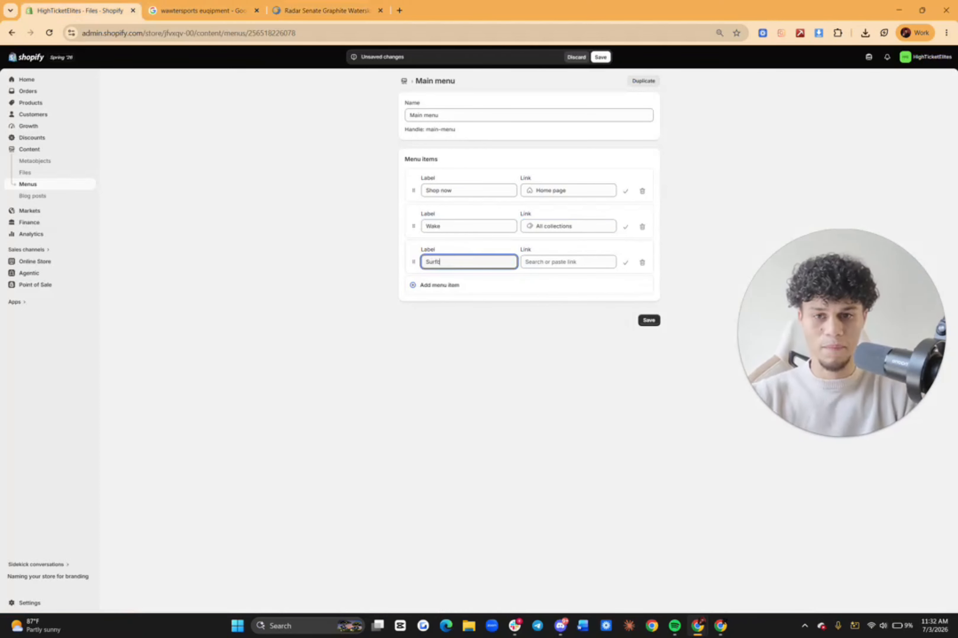
type("Surfboards")
left_click(569, 261)
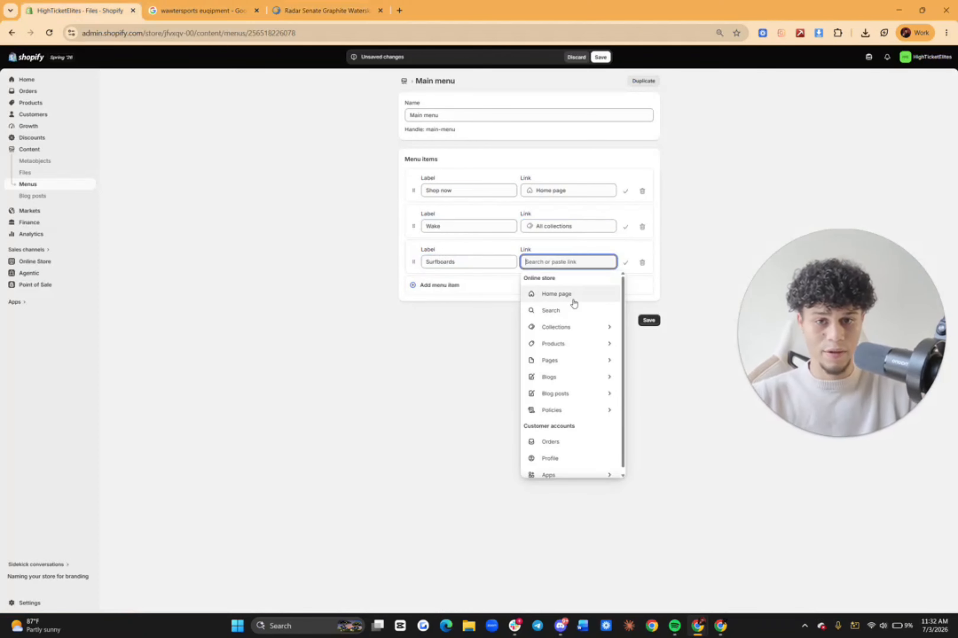
left_click(569, 327)
left_click(559, 296)
Step: Glance at the Google results tab, and add a fourth menu item labelled Surfboard Types linked to the Home page collection
left_click(215, 11)
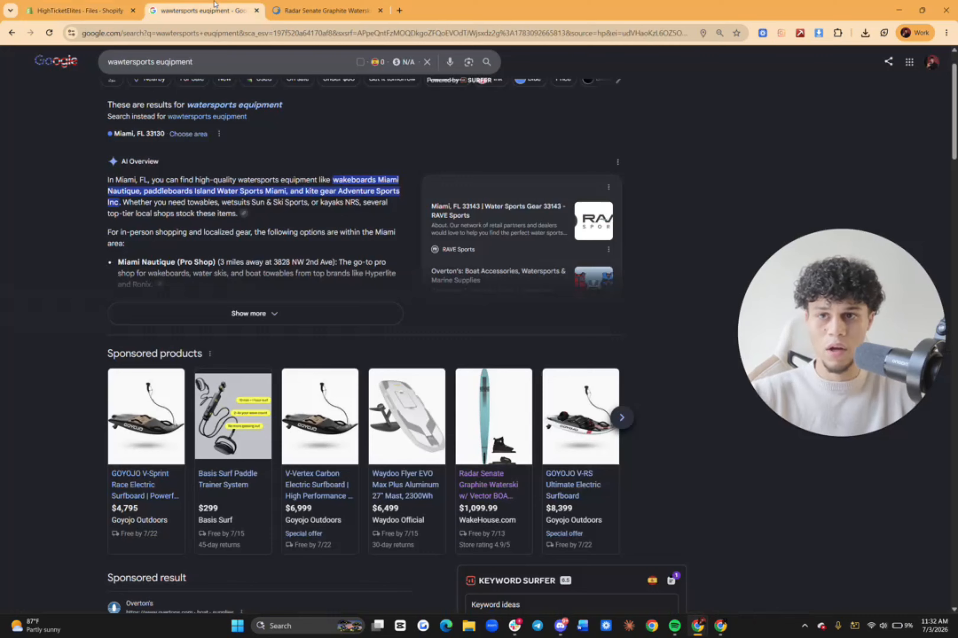
left_click(67, 9)
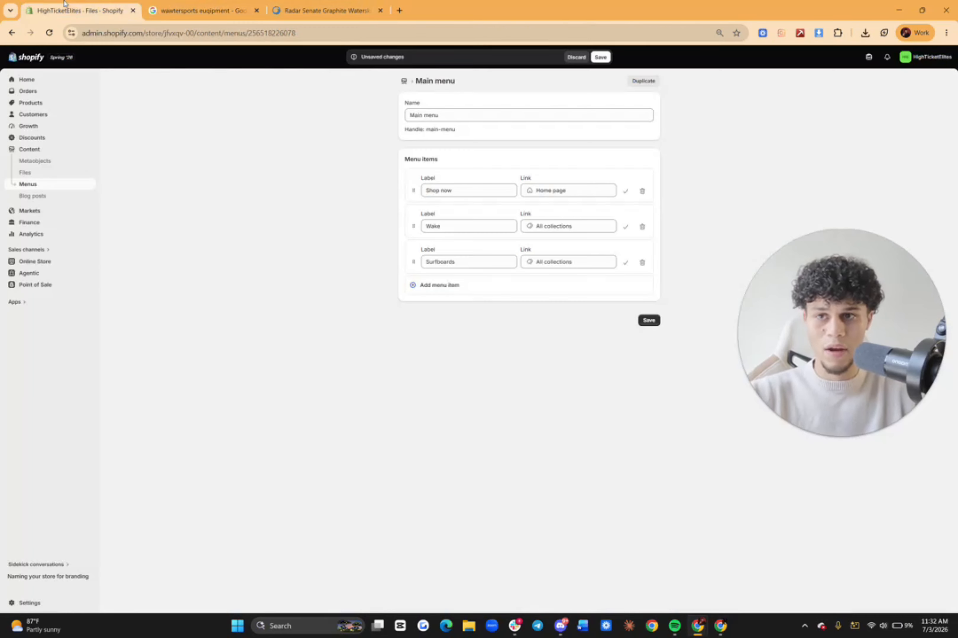
left_click(425, 284)
type("S")
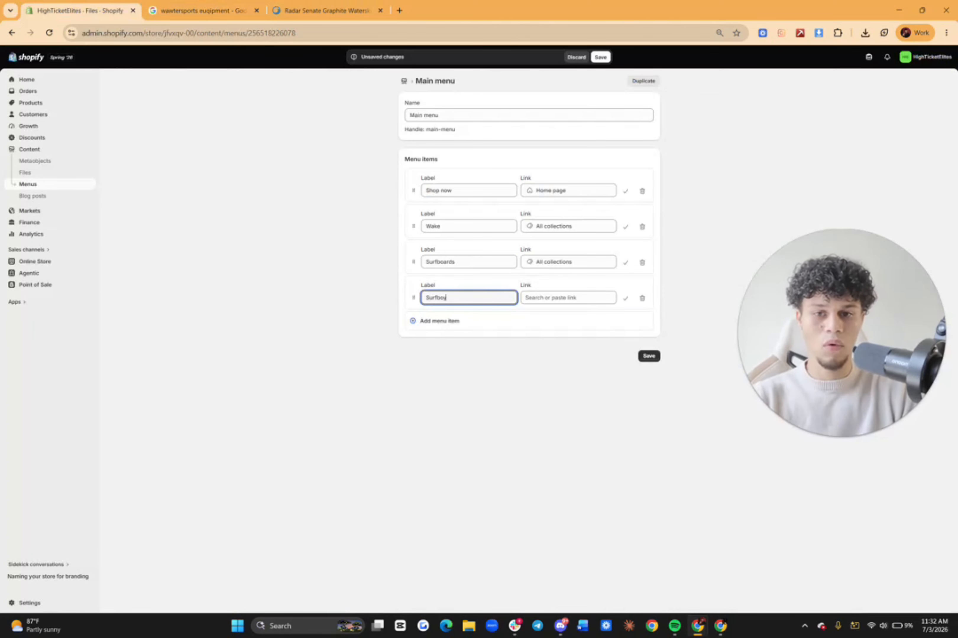
type("urfbo")
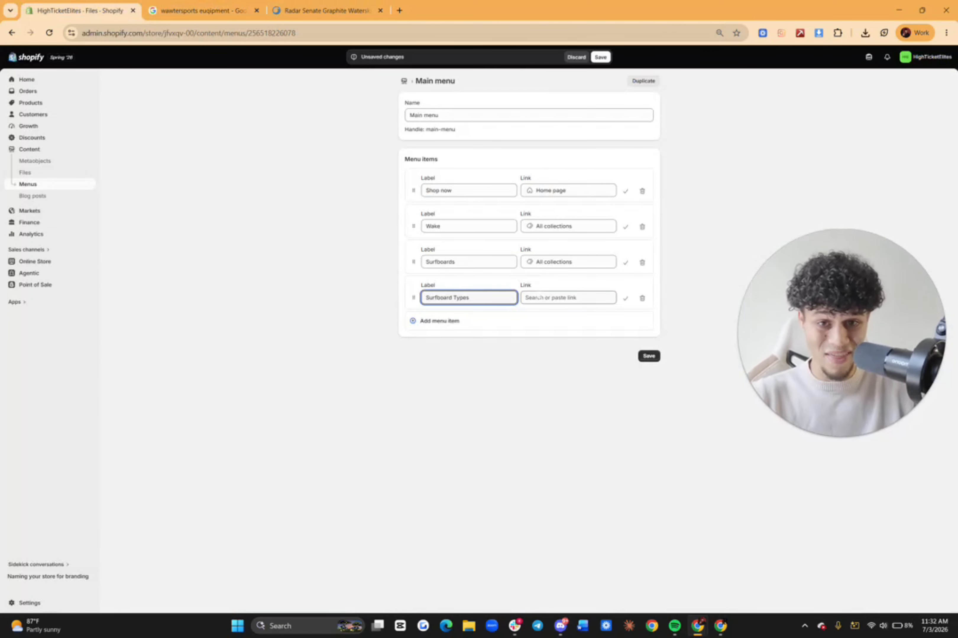
left_click(539, 298)
left_click(575, 362)
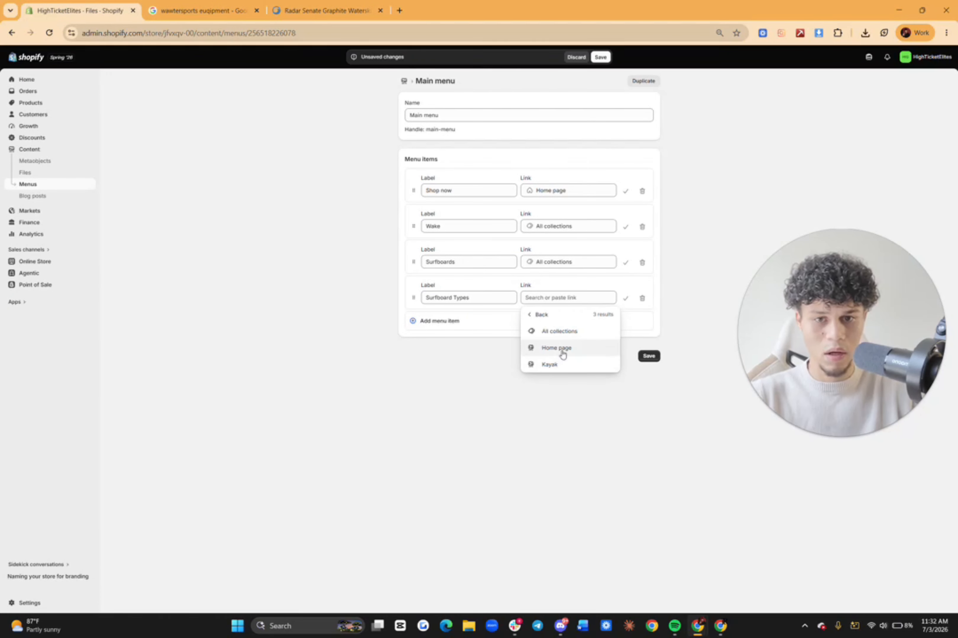
left_click(563, 354)
Step: Nest Surfboard Types under Surfboards and save the Main menu, discarding any further unsaved edits
left_click_drag(413, 297, 425, 277)
left_click(601, 57)
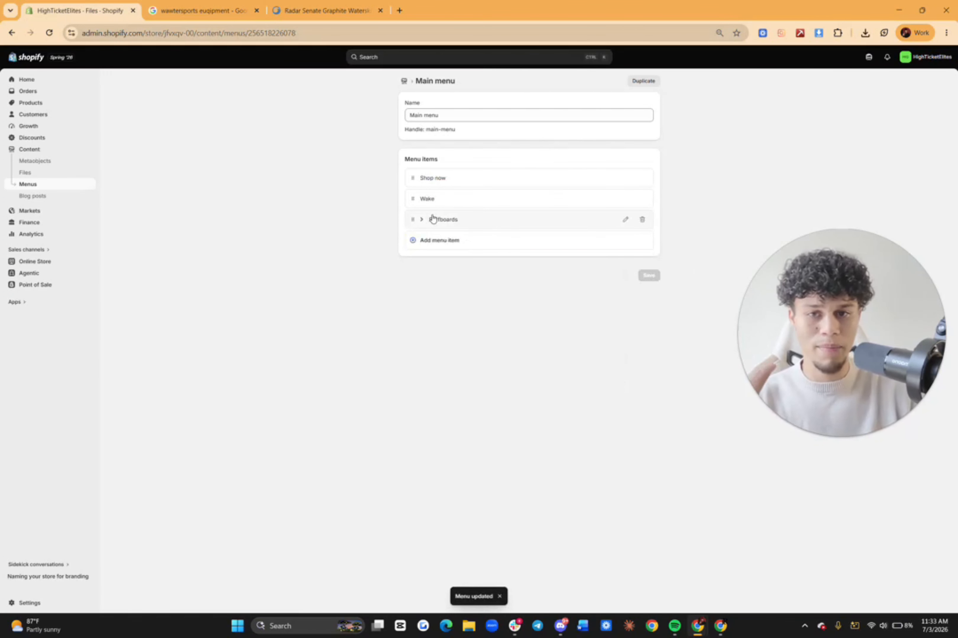
left_click(422, 220)
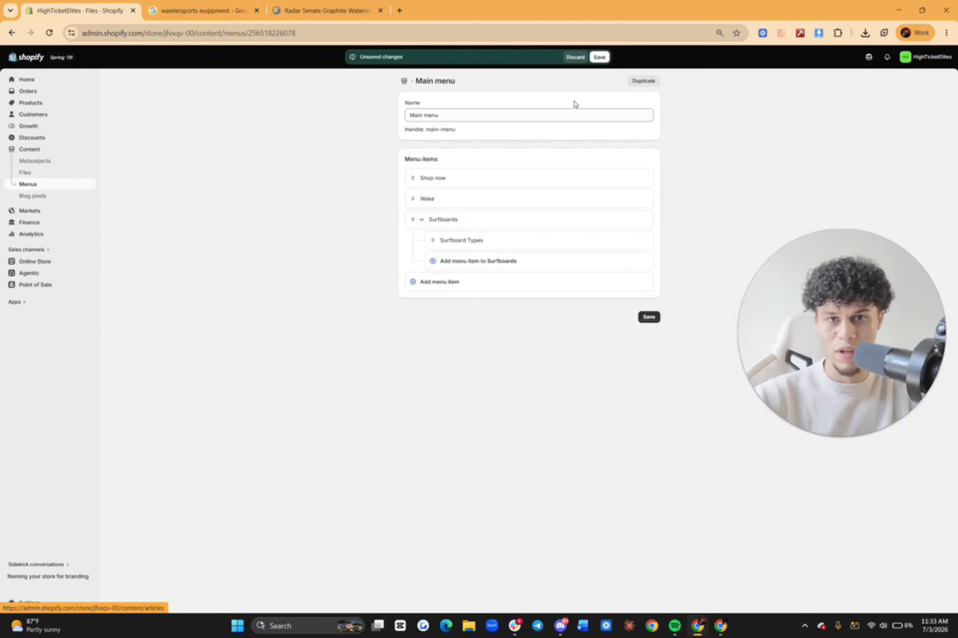
left_click(576, 57)
Step: Open the store's Blog posts page, and examine the Articles & Videos navigation on bbqguys.com in a new tab
left_click(30, 197)
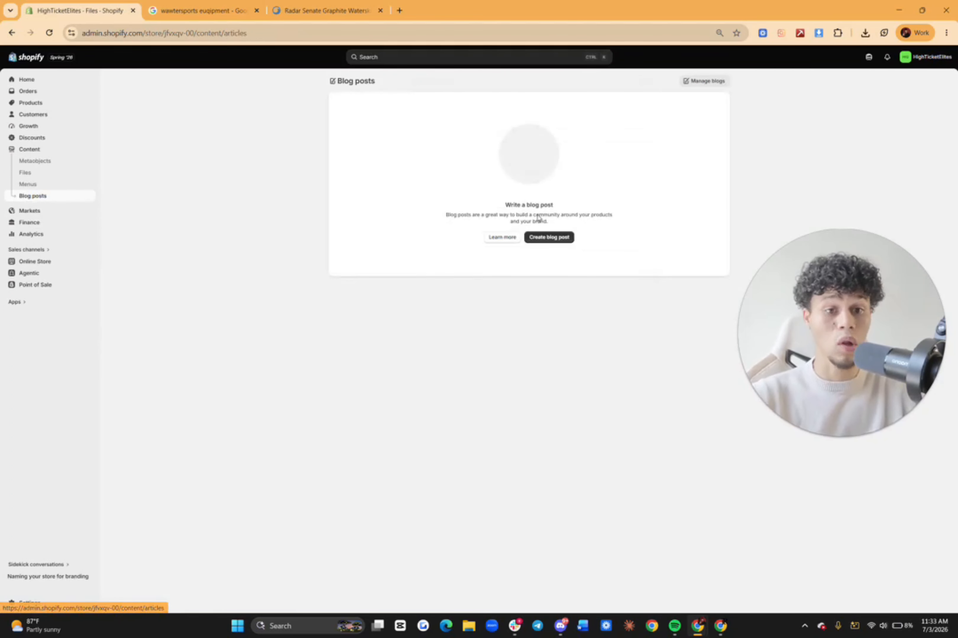
left_click_drag(853, 348, 845, 409)
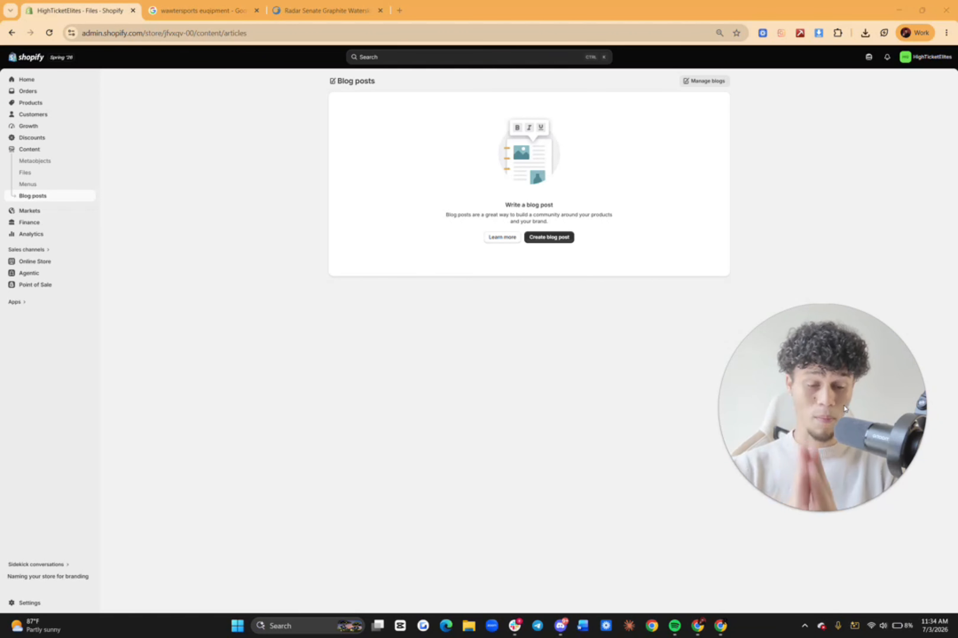
left_click(400, 10)
type("bbqguys.com")
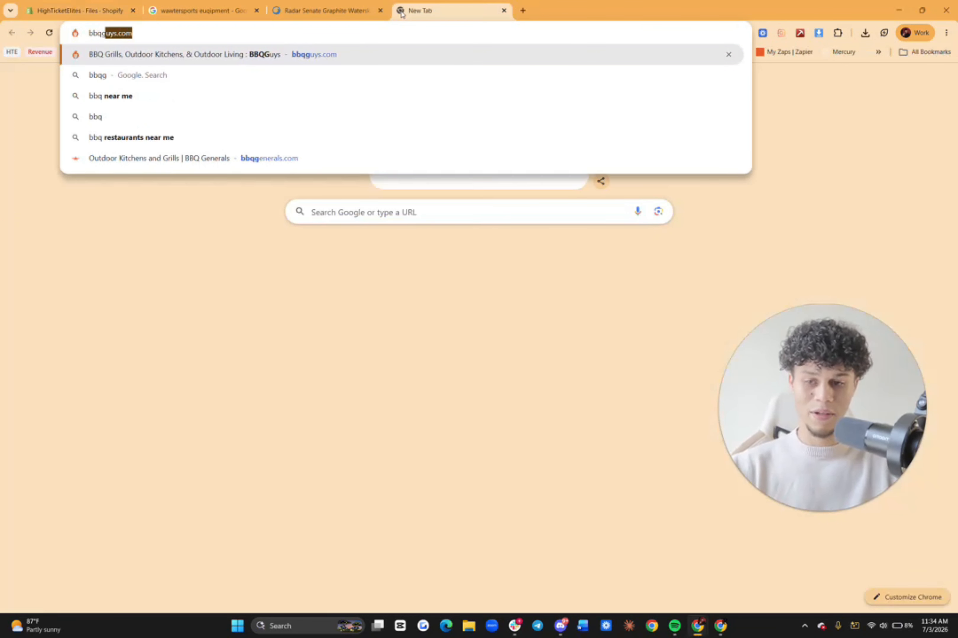
key("Return")
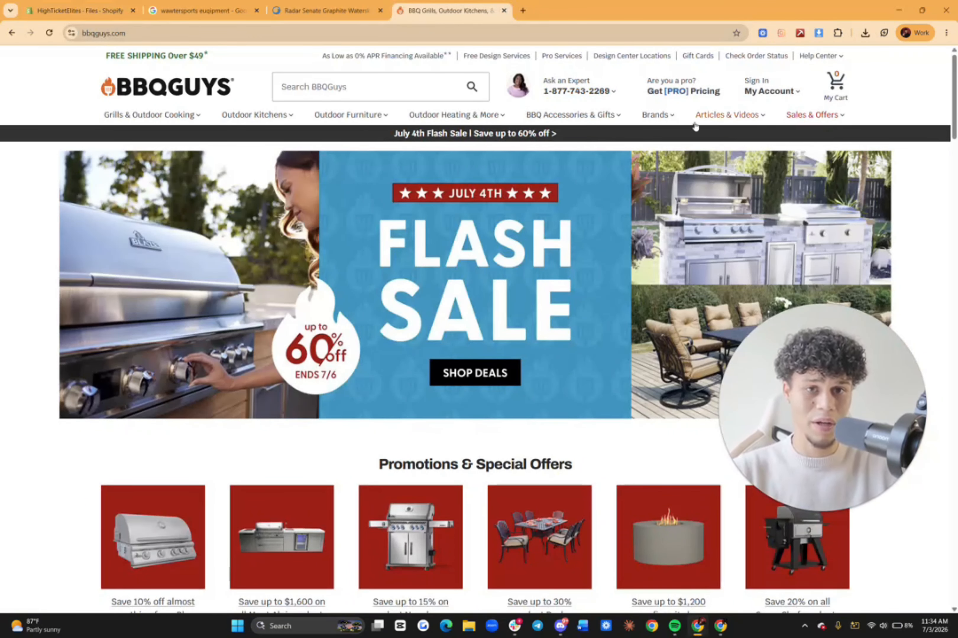
mouse_move(696, 117)
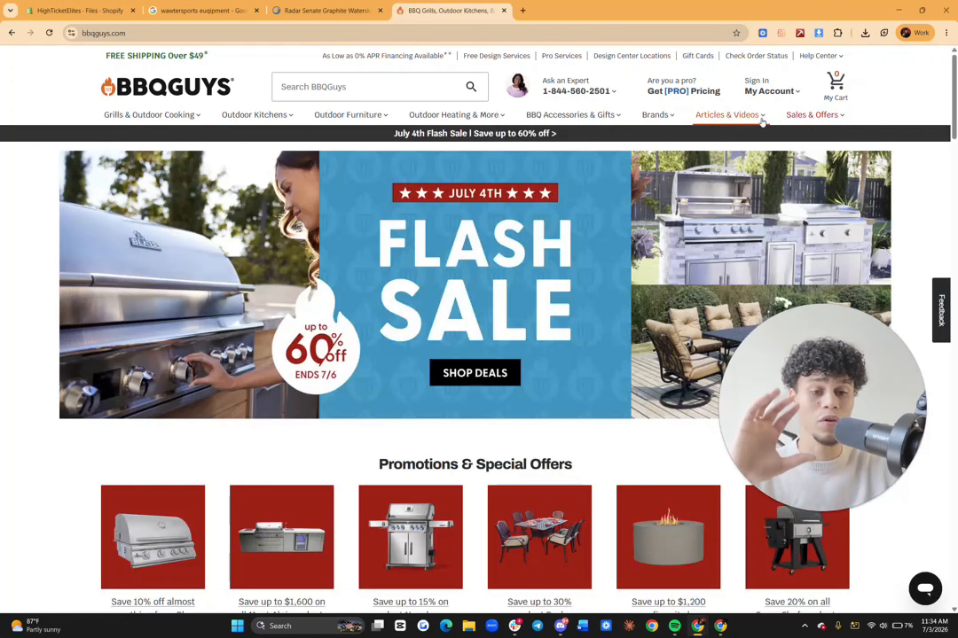
mouse_move(762, 123)
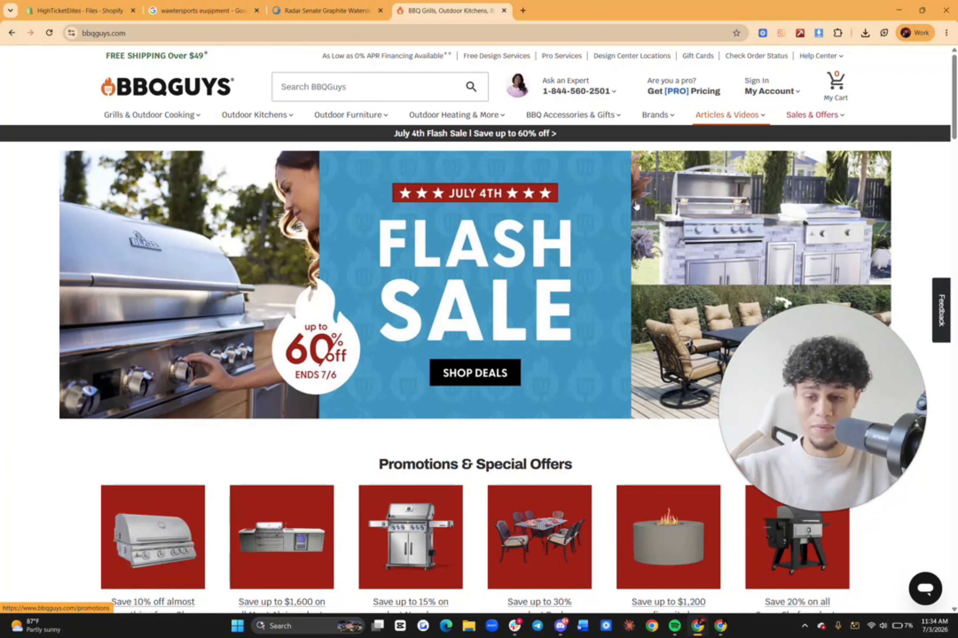
Step: Return to the Shopify tab and read the Markets, Catalogs and Rollouts pages
left_click(128, 7)
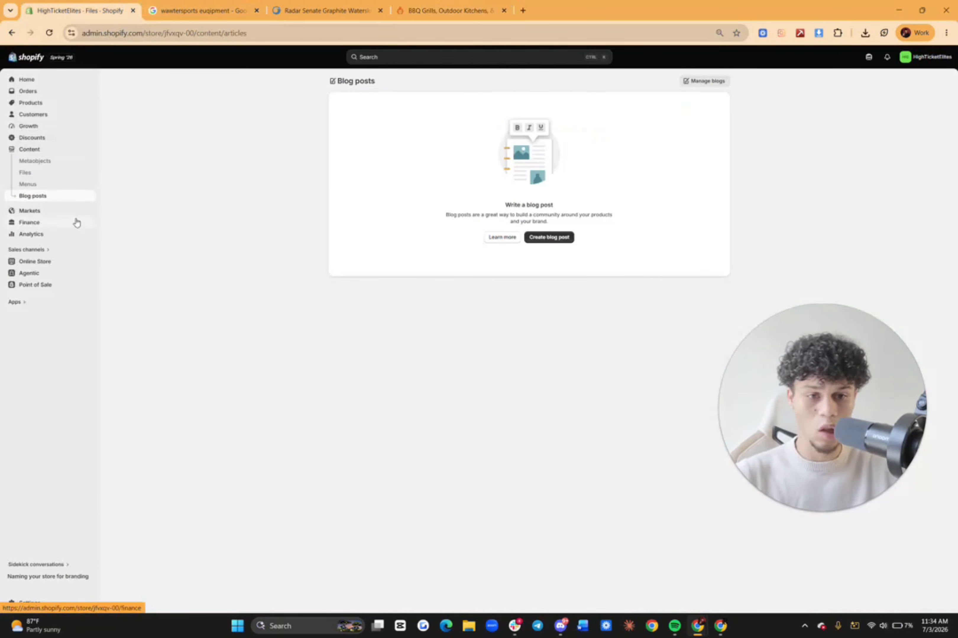
left_click(59, 215)
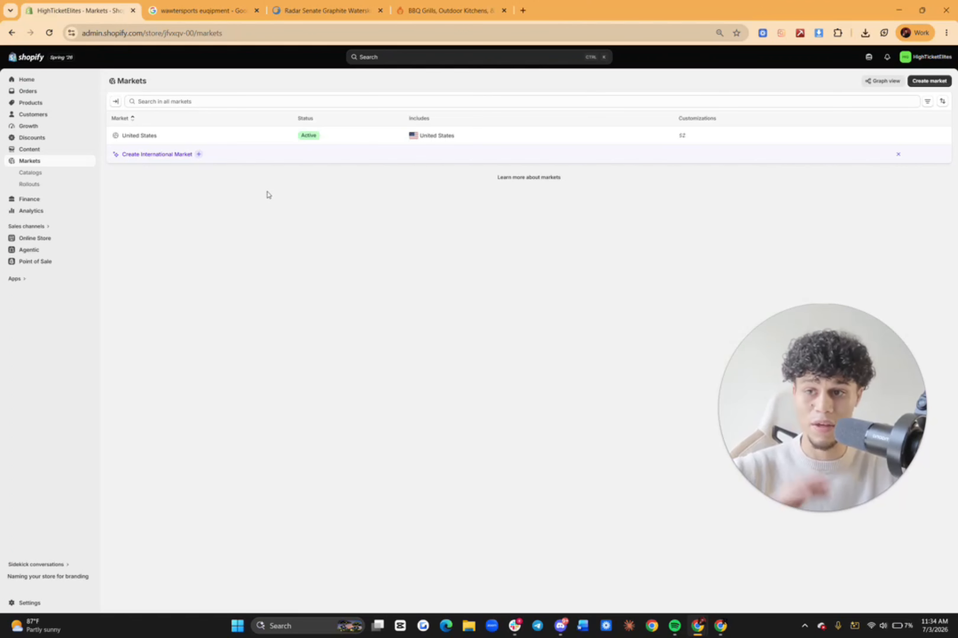
left_click(46, 175)
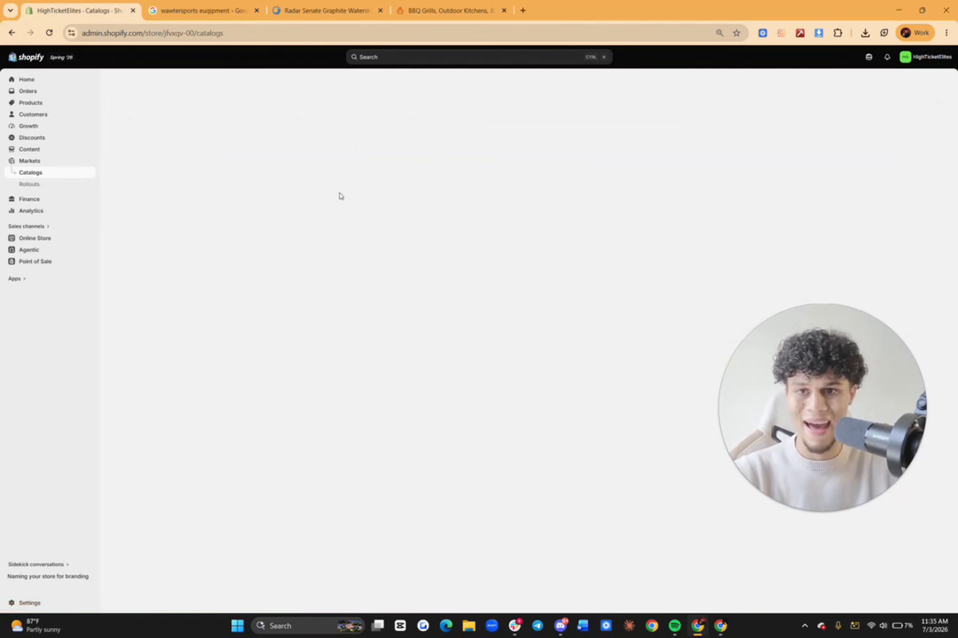
left_click_drag(435, 209, 656, 205)
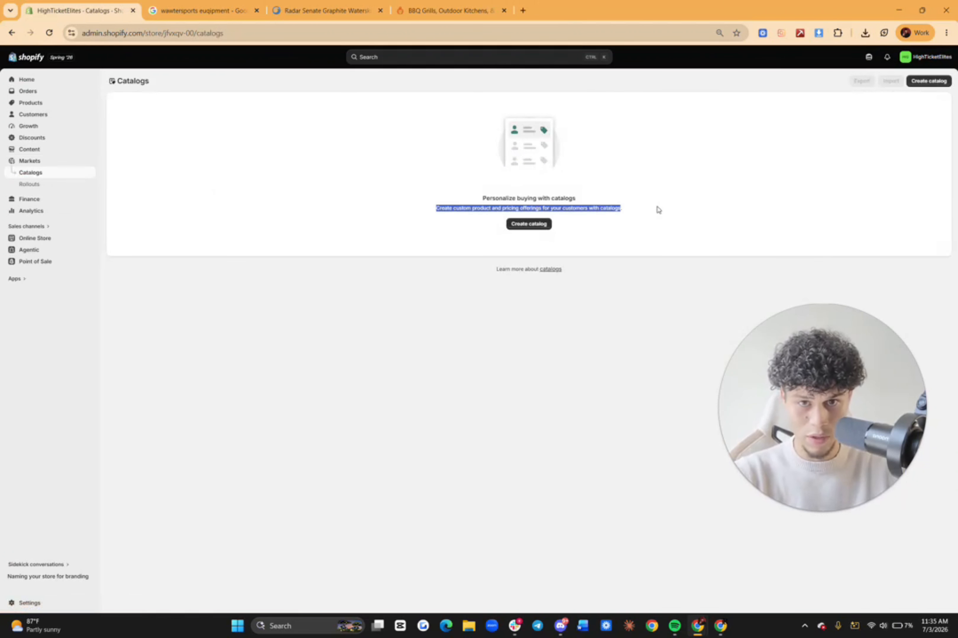
left_click(618, 370)
left_click(43, 185)
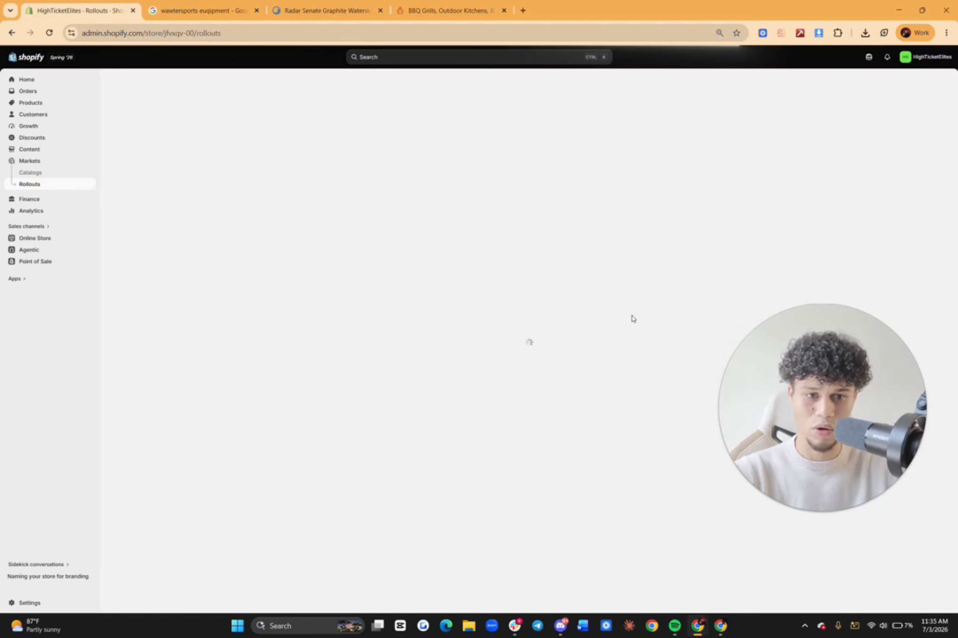
left_click_drag(626, 239, 419, 207)
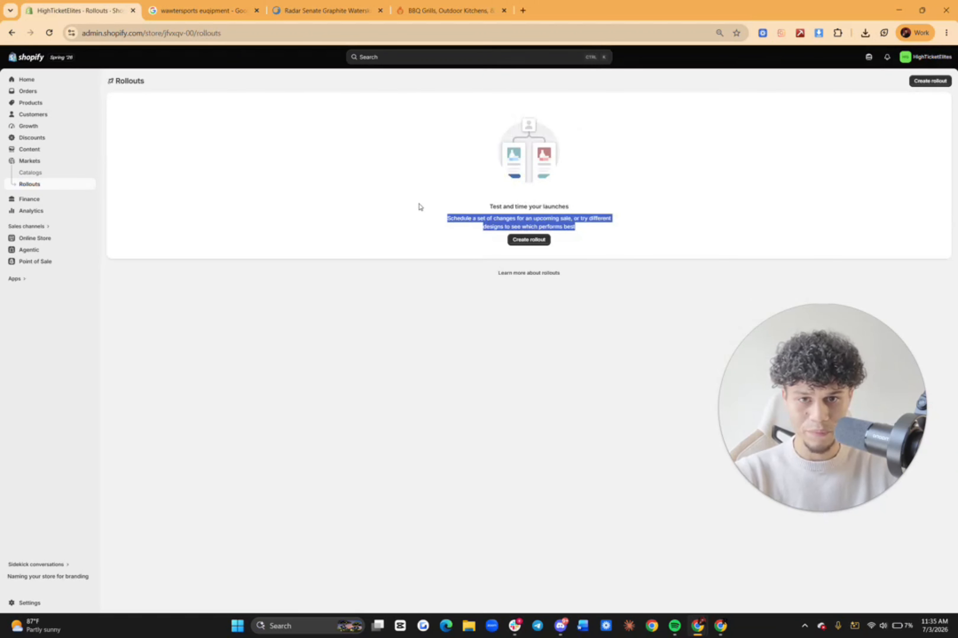
left_click(389, 225)
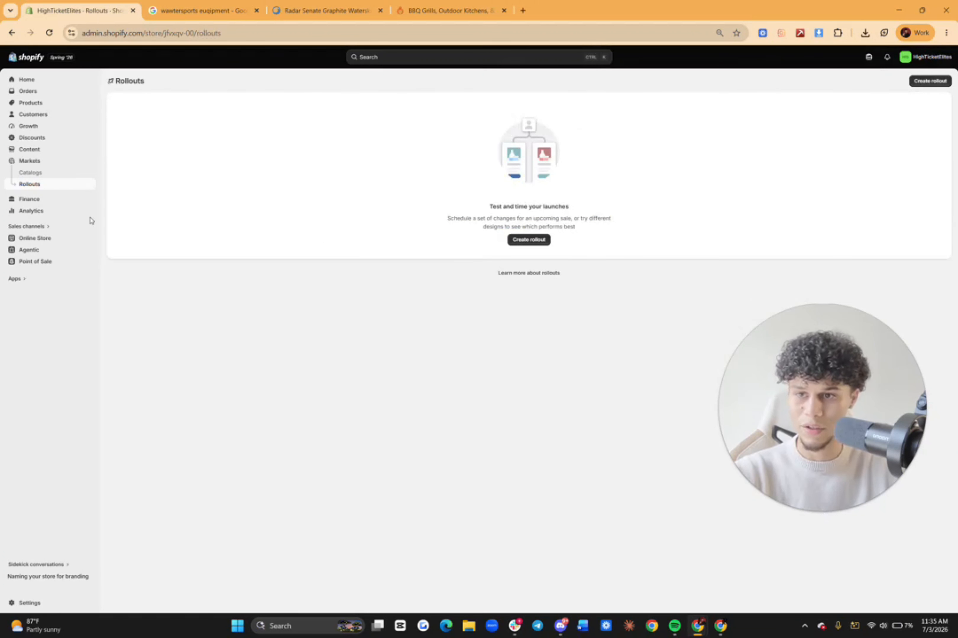
Step: Review the taxes and tools sections of the Finance page and the store's Analytics dashboard
left_click(66, 201)
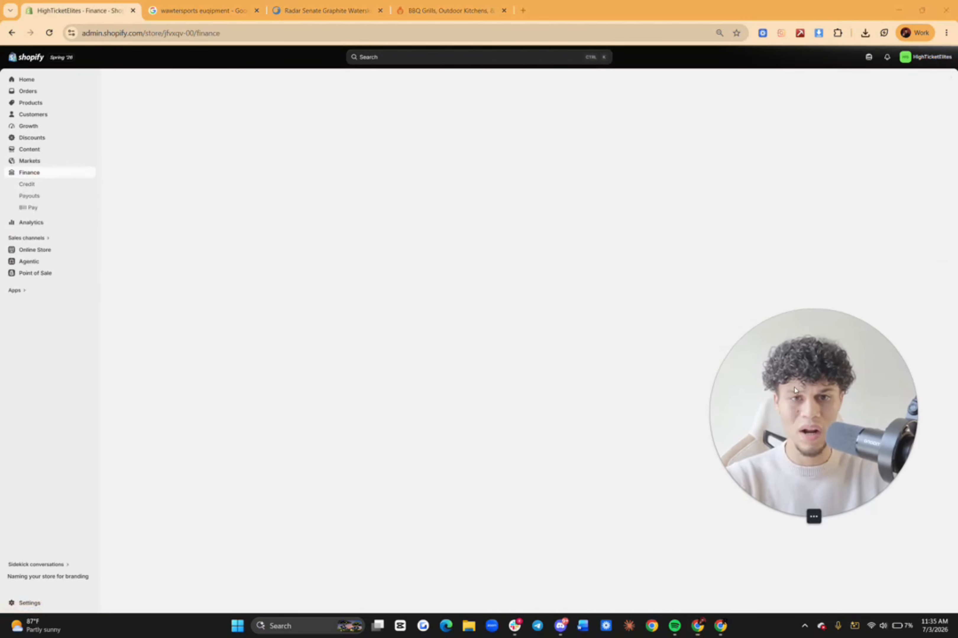
left_click_drag(340, 170, 380, 251)
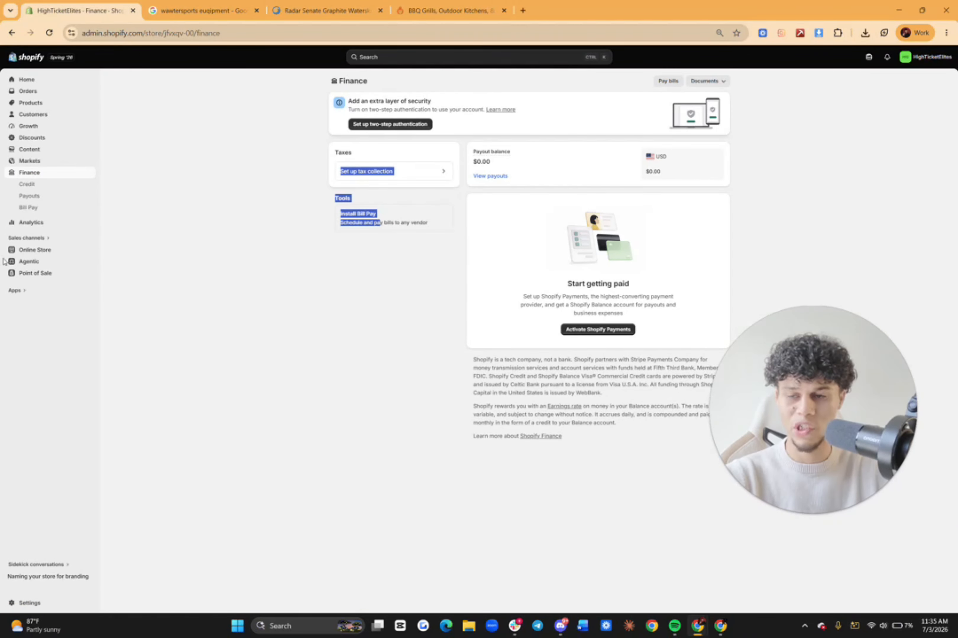
left_click(34, 221)
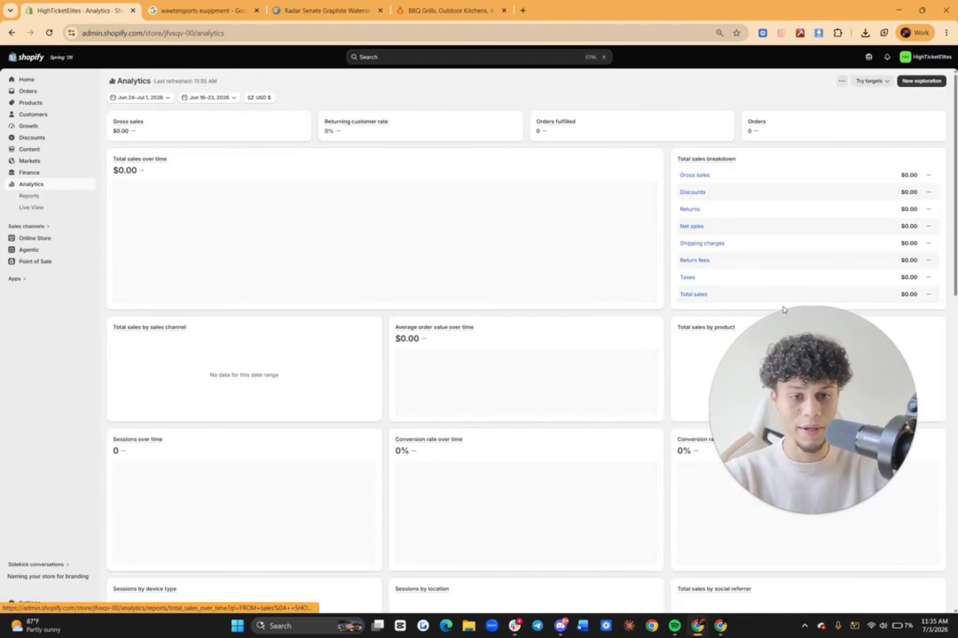
left_click_drag(804, 362, 806, 296)
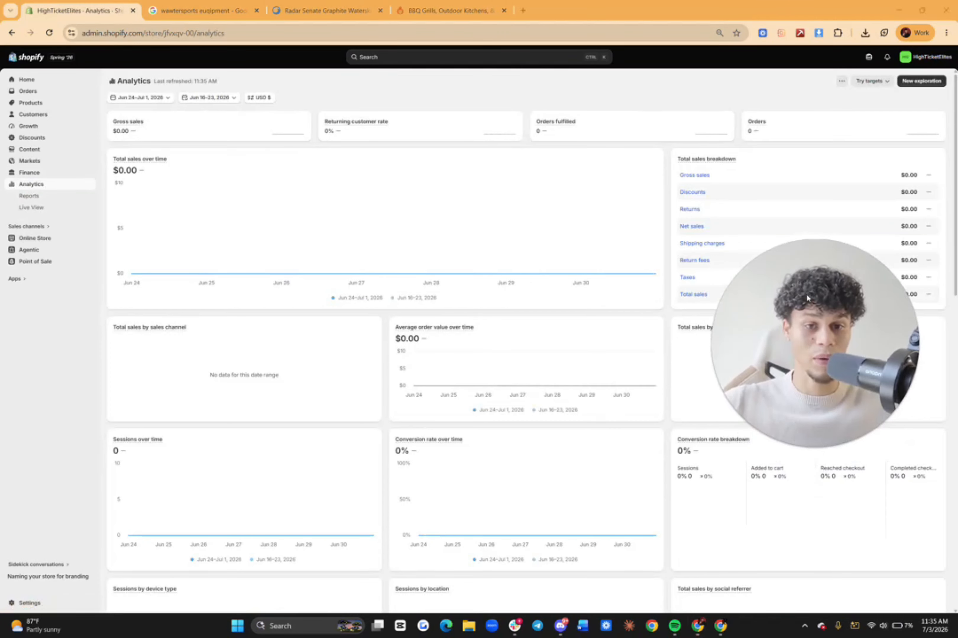
left_click_drag(807, 298, 820, 206)
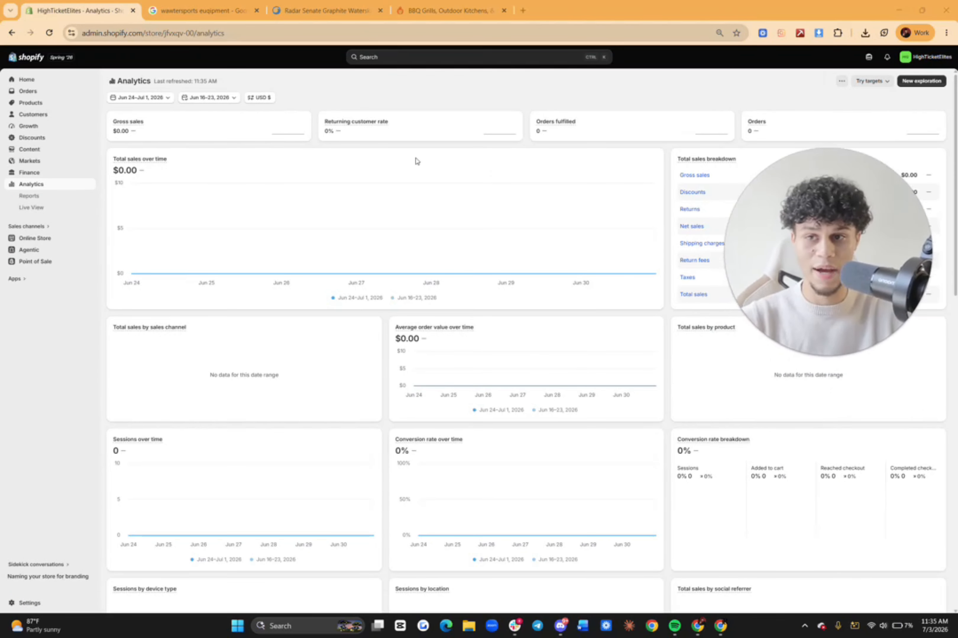
left_click_drag(834, 254, 759, 308)
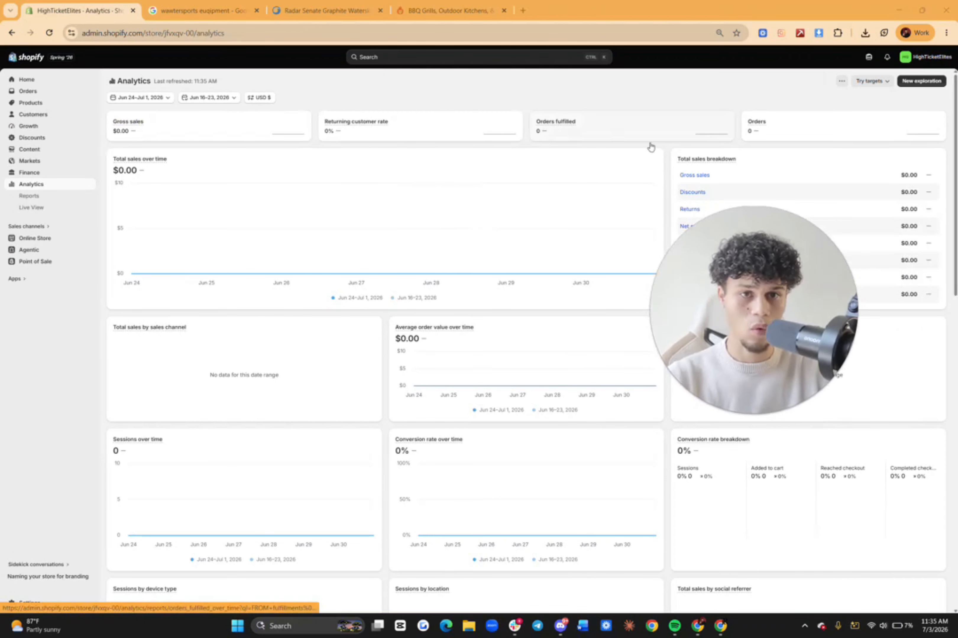
Step: Examine the sales, sessions and conversion rate cards on the Analytics dashboard, and dismiss the low-battery notice
left_click_drag(681, 254, 300, 408)
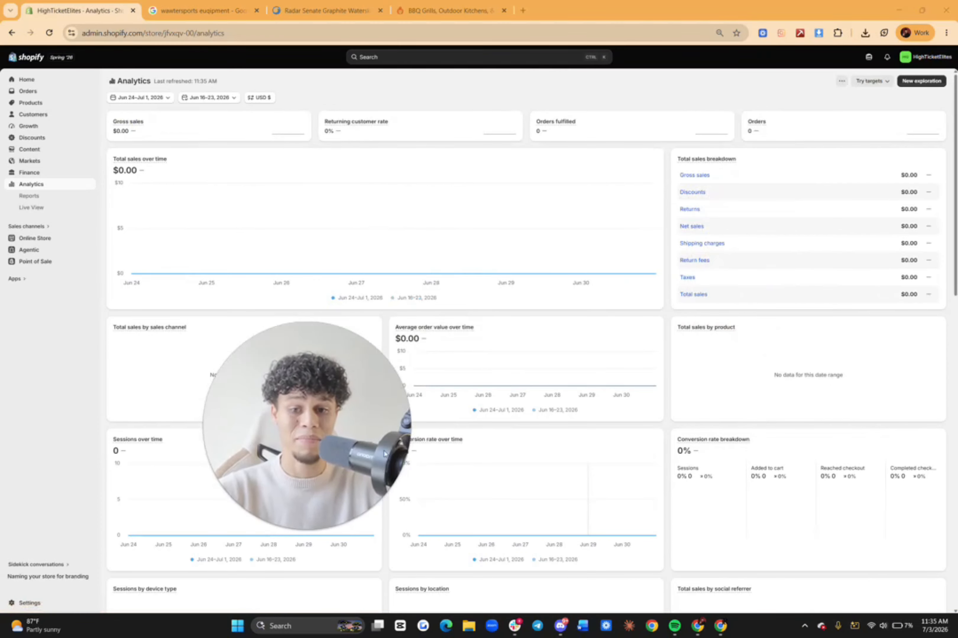
left_click_drag(324, 435, 536, 202)
scroll(326, 408, "down", 10)
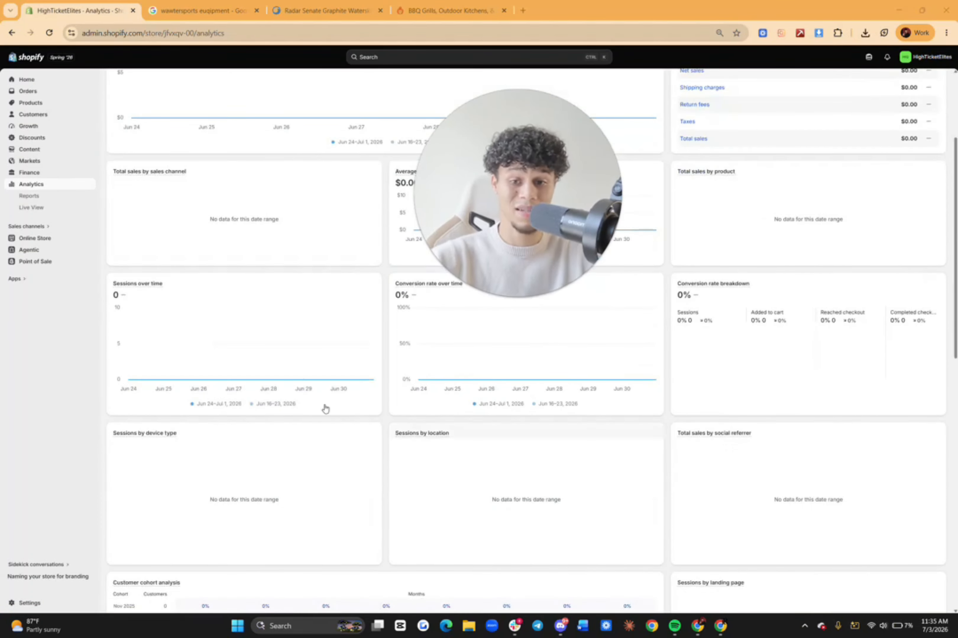
scroll(389, 476, "down", 3)
scroll(582, 428, "up", 15)
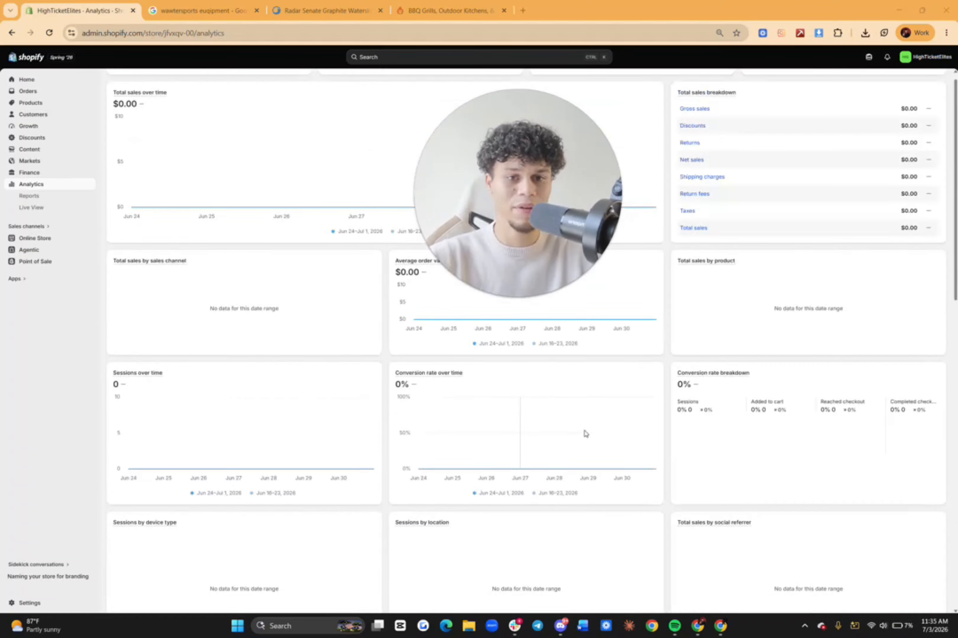
scroll(712, 426, "down", 1)
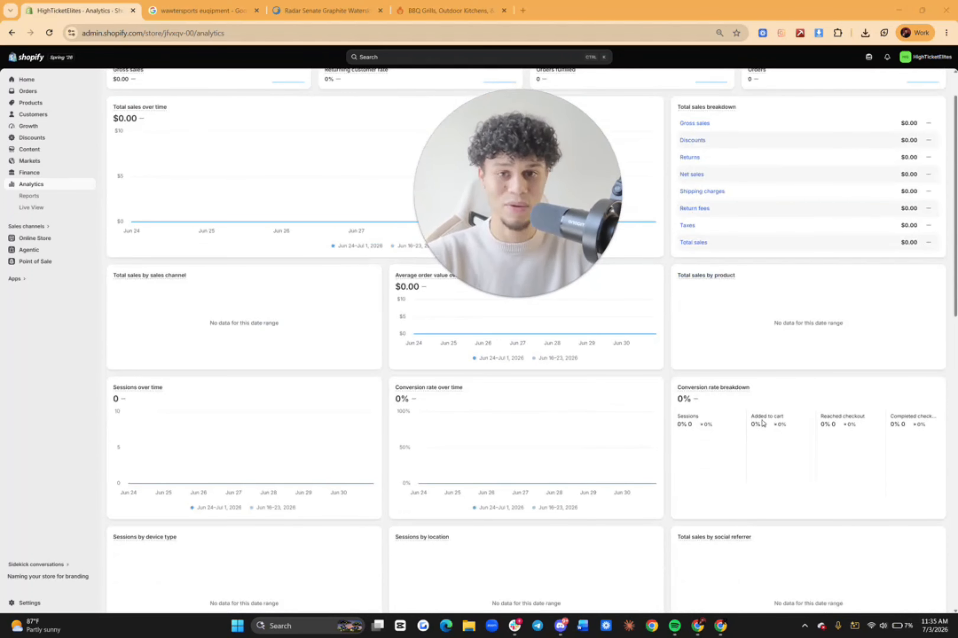
scroll(892, 299, "up", 2)
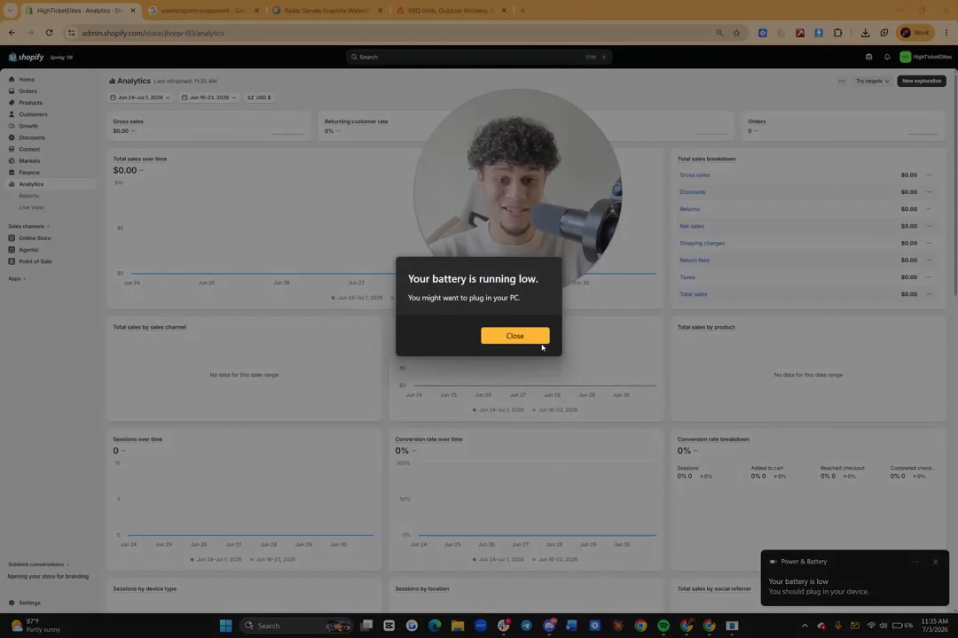
left_click(542, 345)
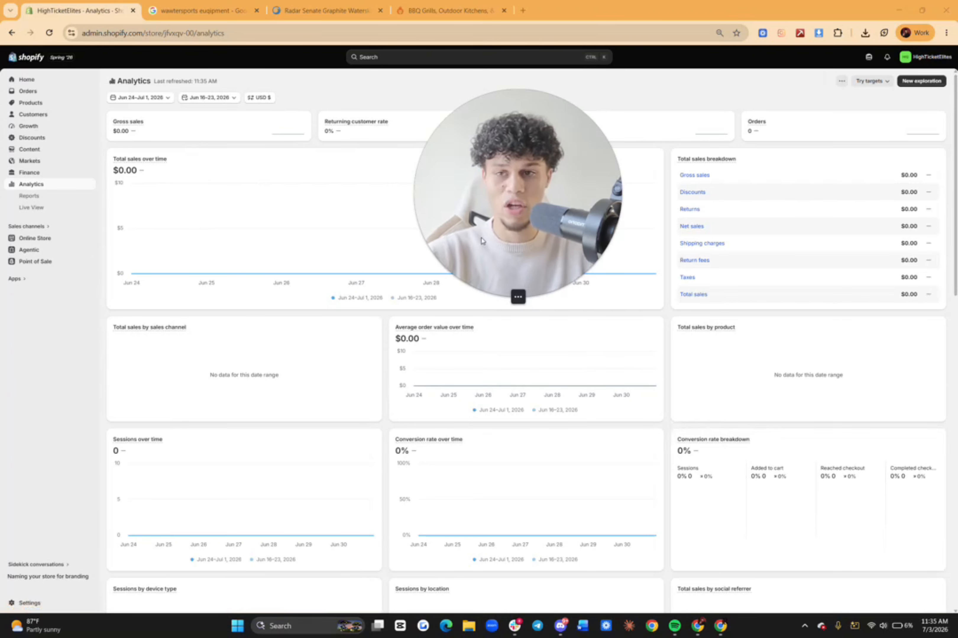
Step: Open the Analytics Reports page and look through the list of available reports
left_click(37, 197)
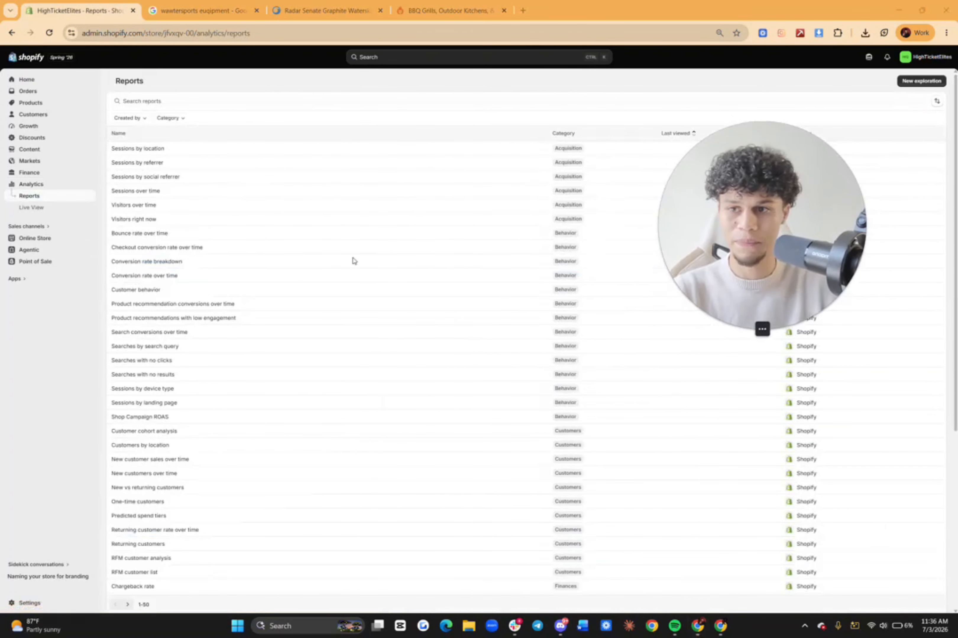
left_click_drag(738, 185, 333, 234)
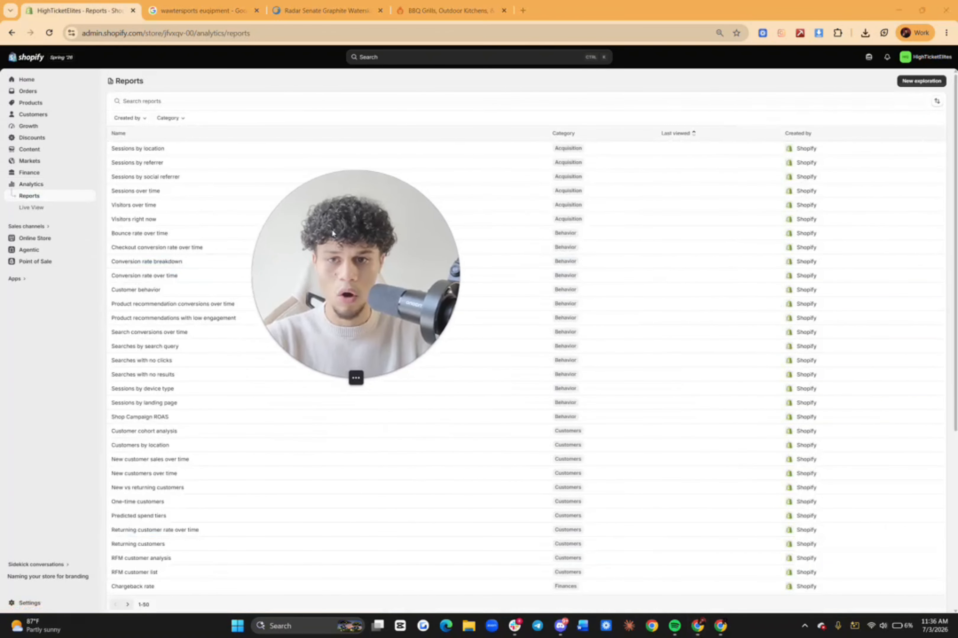
scroll(526, 186, "down", 4)
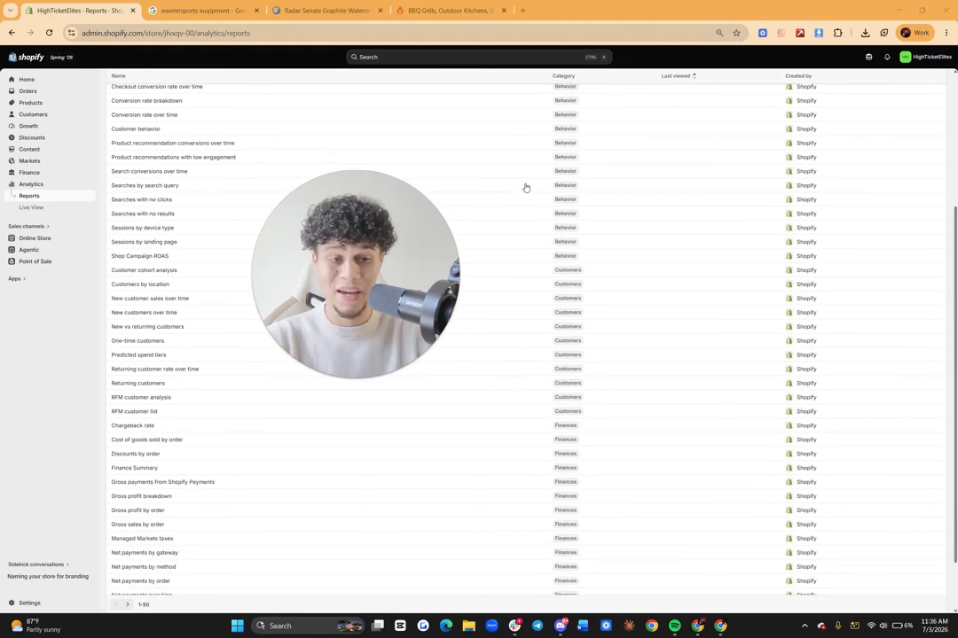
scroll(526, 187, "down", 3)
scroll(581, 297, "up", 7)
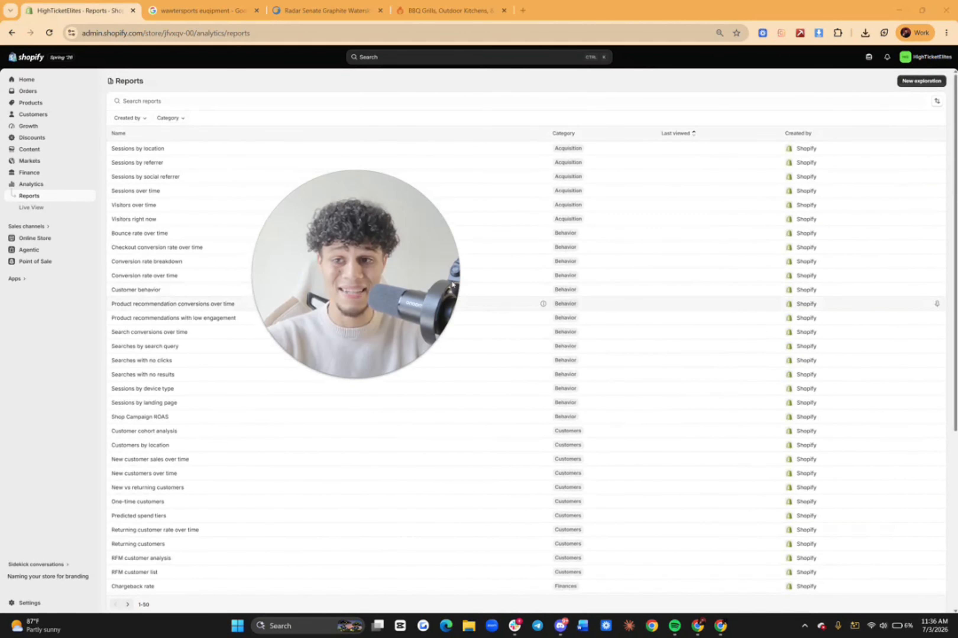
Step: Open the Online Store sales channel and review its current theme, the custom storefront generator and the Discover themes section
left_click(29, 226)
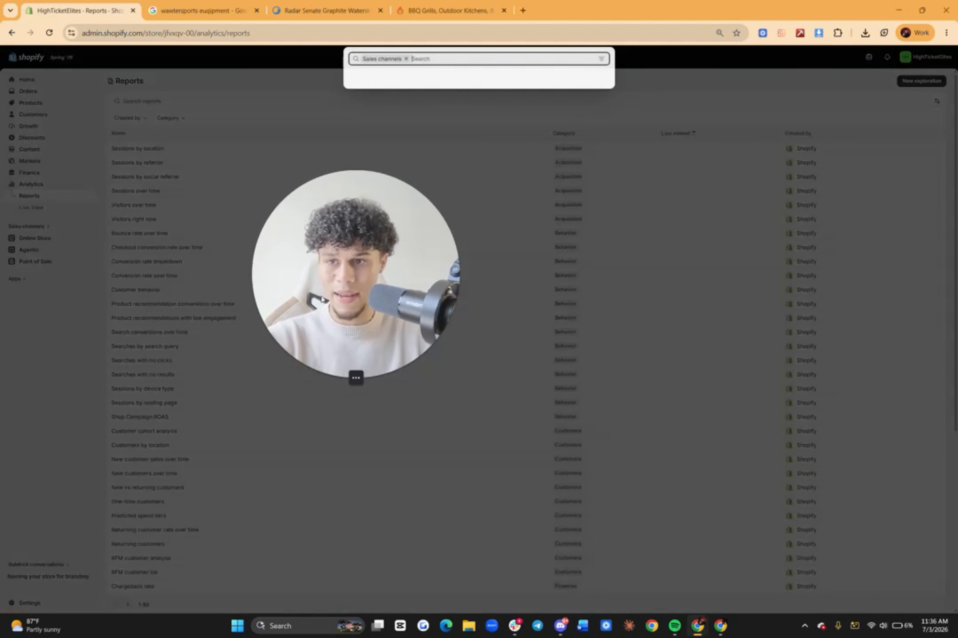
left_click(60, 226)
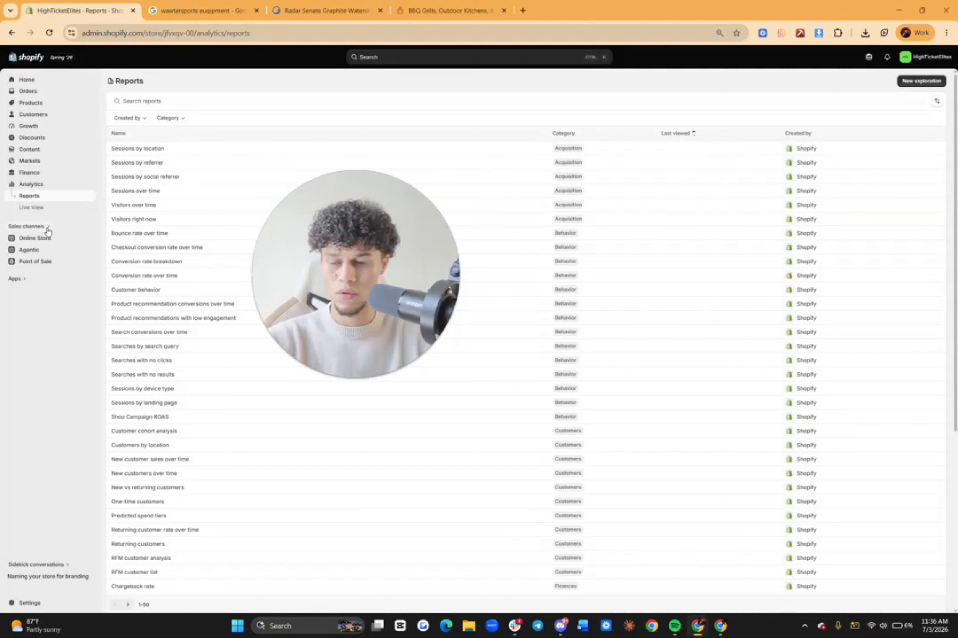
left_click(45, 238)
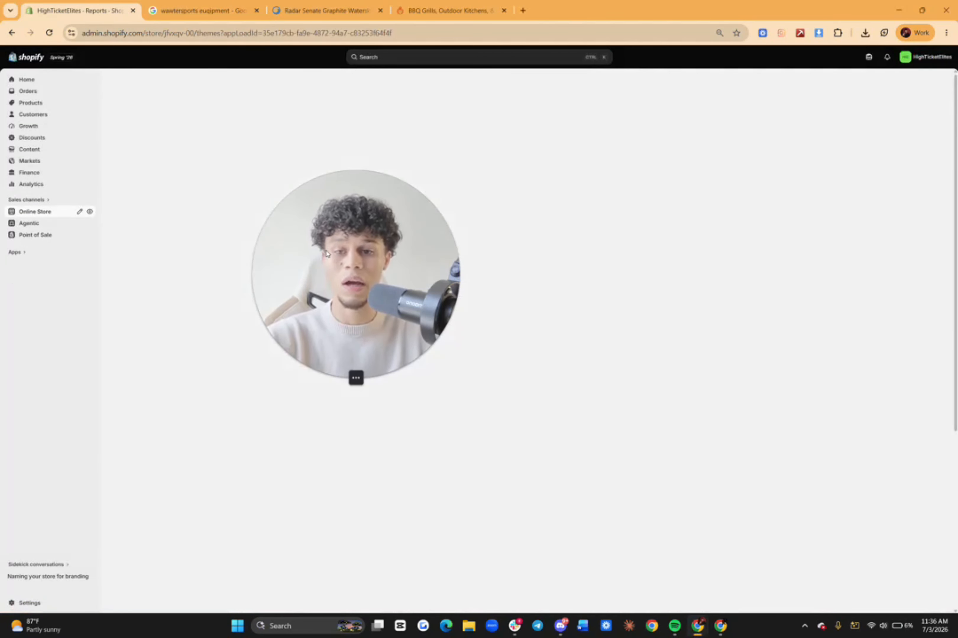
left_click_drag(326, 253, 200, 257)
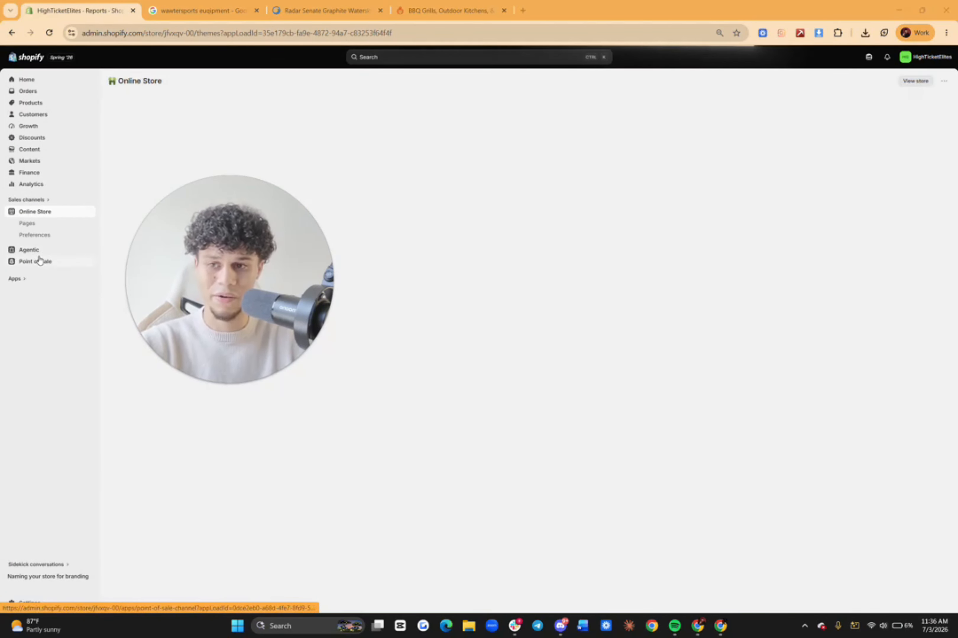
left_click_drag(245, 294, 242, 315)
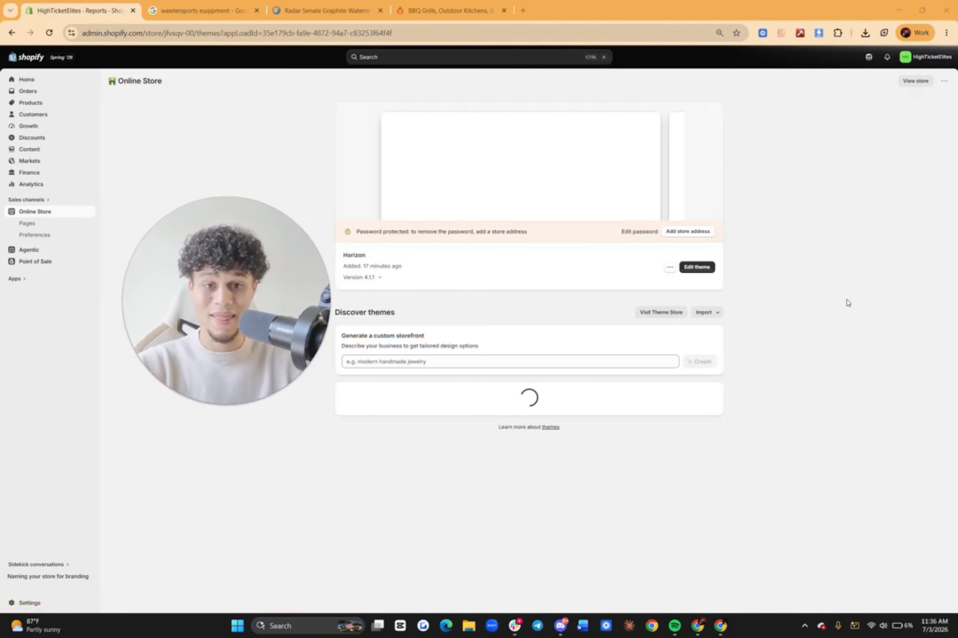
left_click_drag(249, 302, 224, 315)
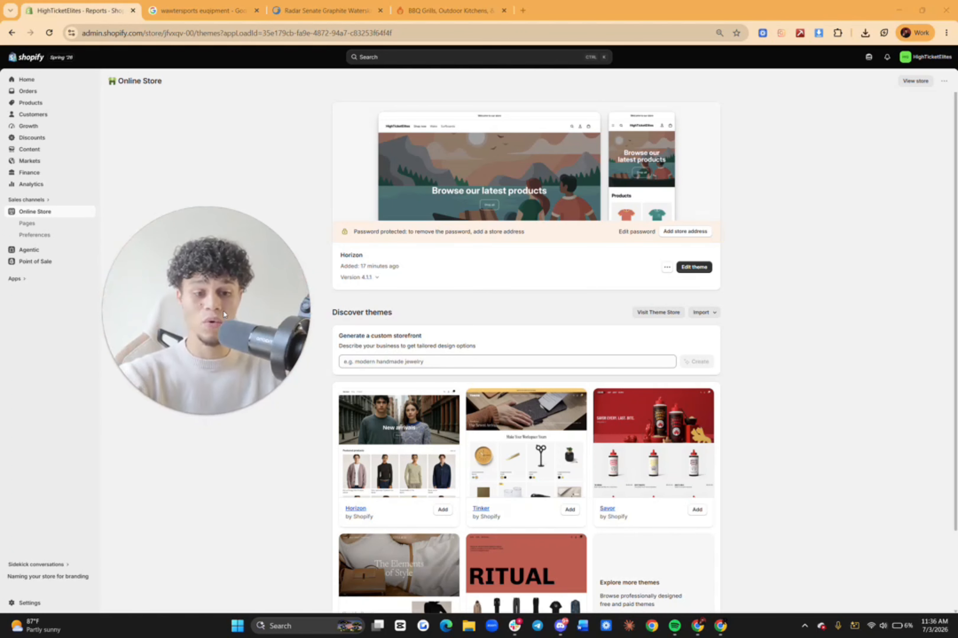
mouse_move(264, 334)
left_mouse_down()
mouse_move(277, 329)
mouse_move(265, 329)
left_mouse_up()
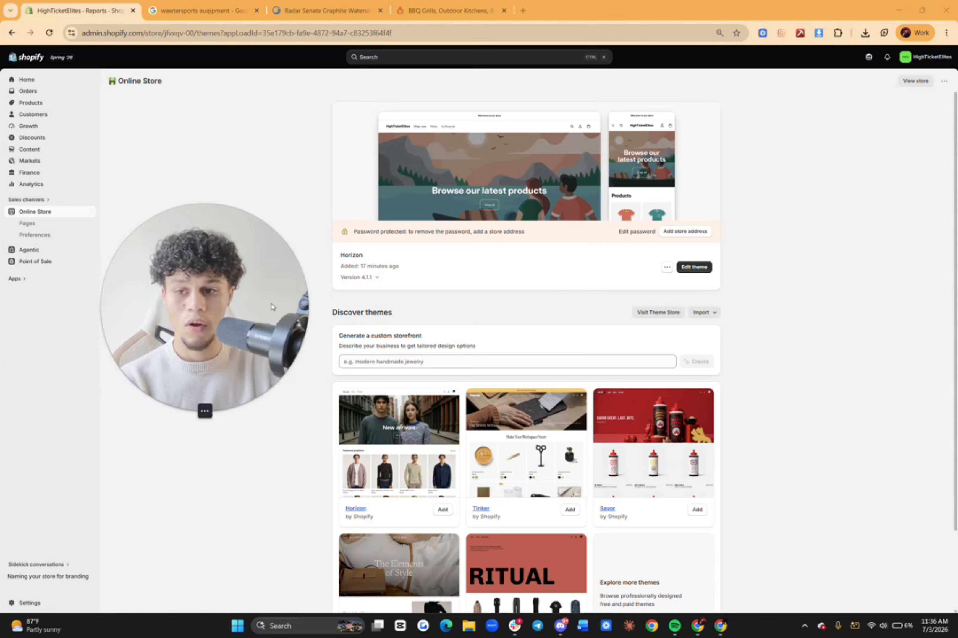
scroll(850, 246, "down", 2)
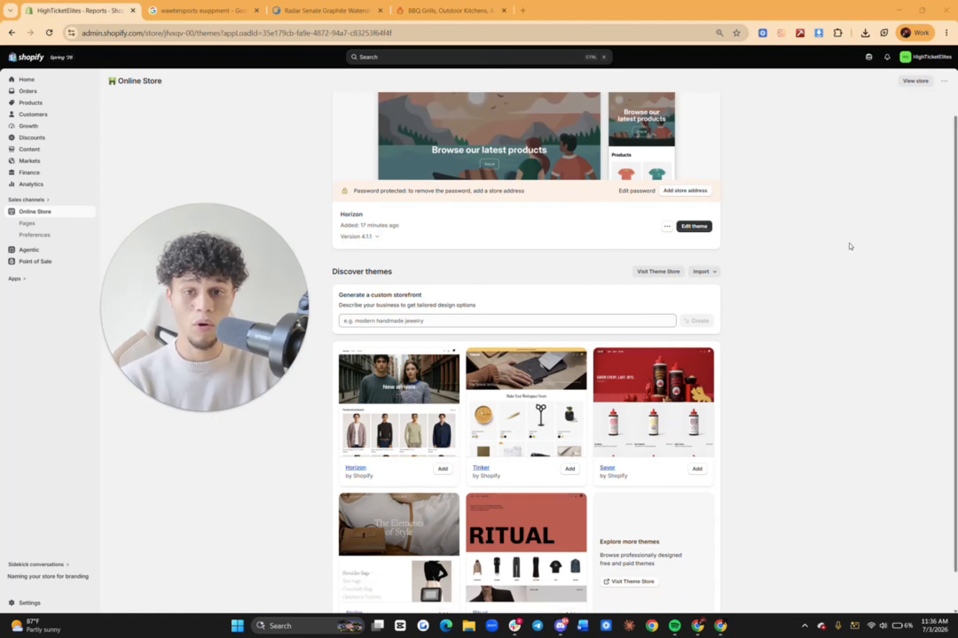
left_click_drag(286, 322, 302, 259)
scroll(354, 354, "down", 1)
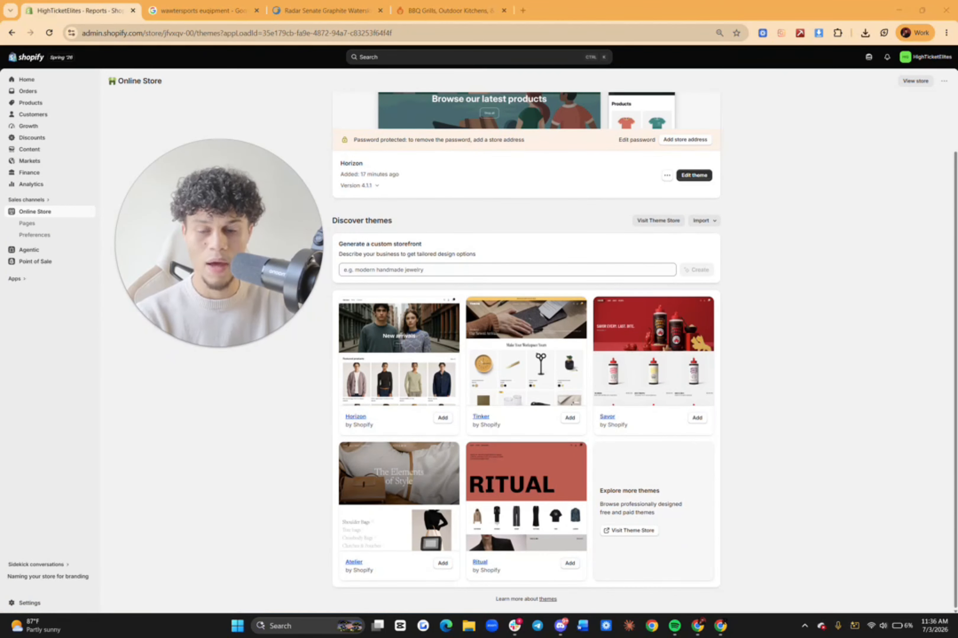
left_click_drag(370, 244, 449, 255)
left_click(499, 265)
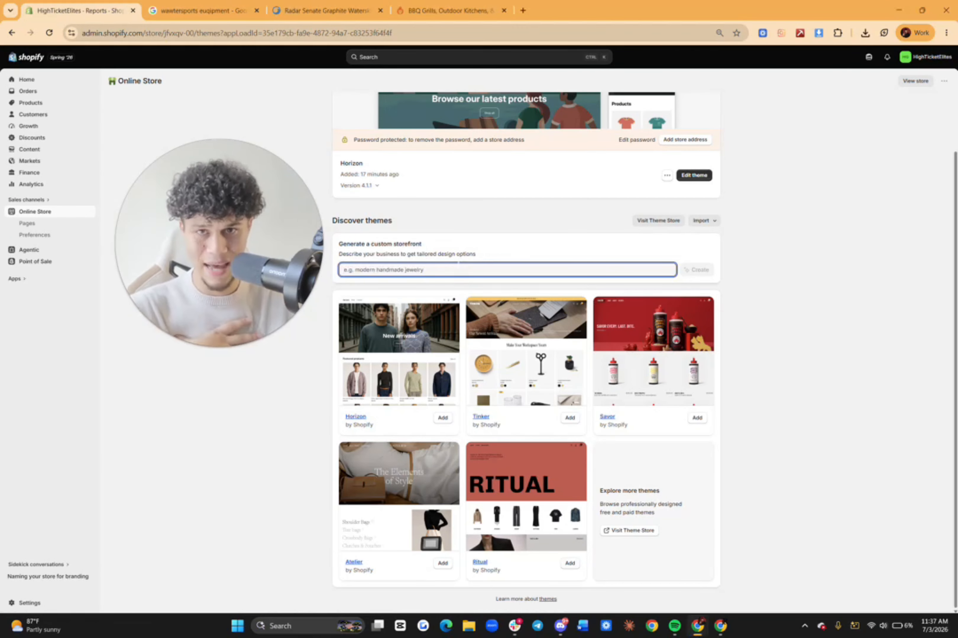
Step: Open a new browser tab
left_click(522, 11)
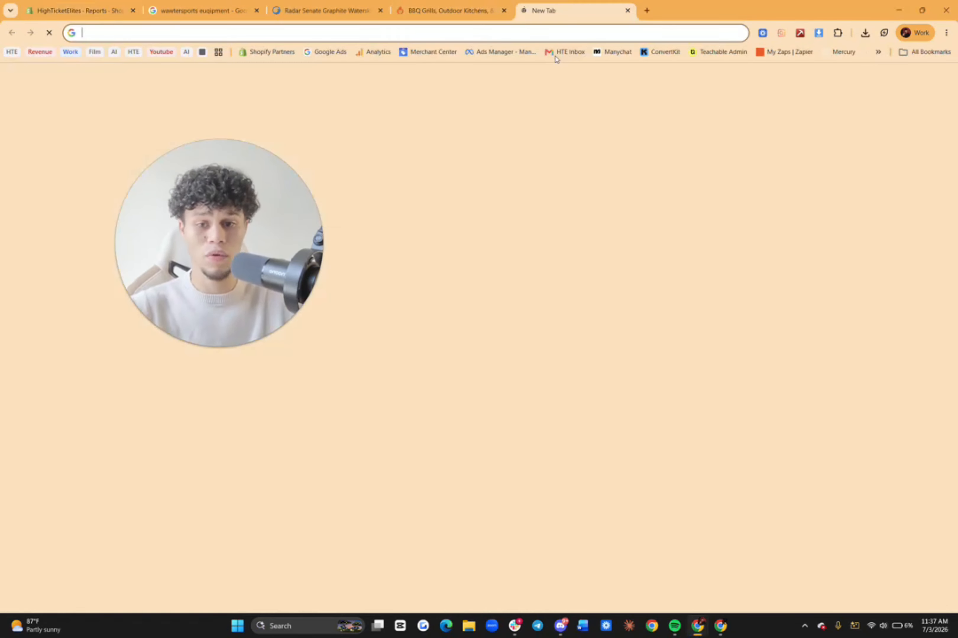